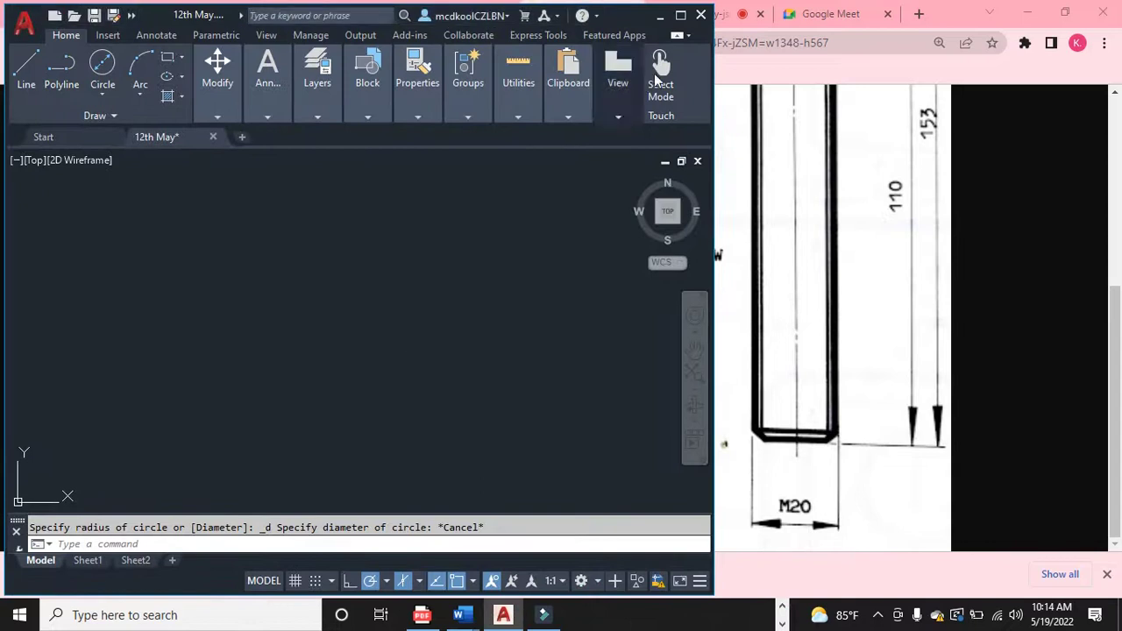
# Maximize the AutoCAD window and draw a circle of diameter 30 in the empty space beside the existing views
pyautogui.click(680, 15)
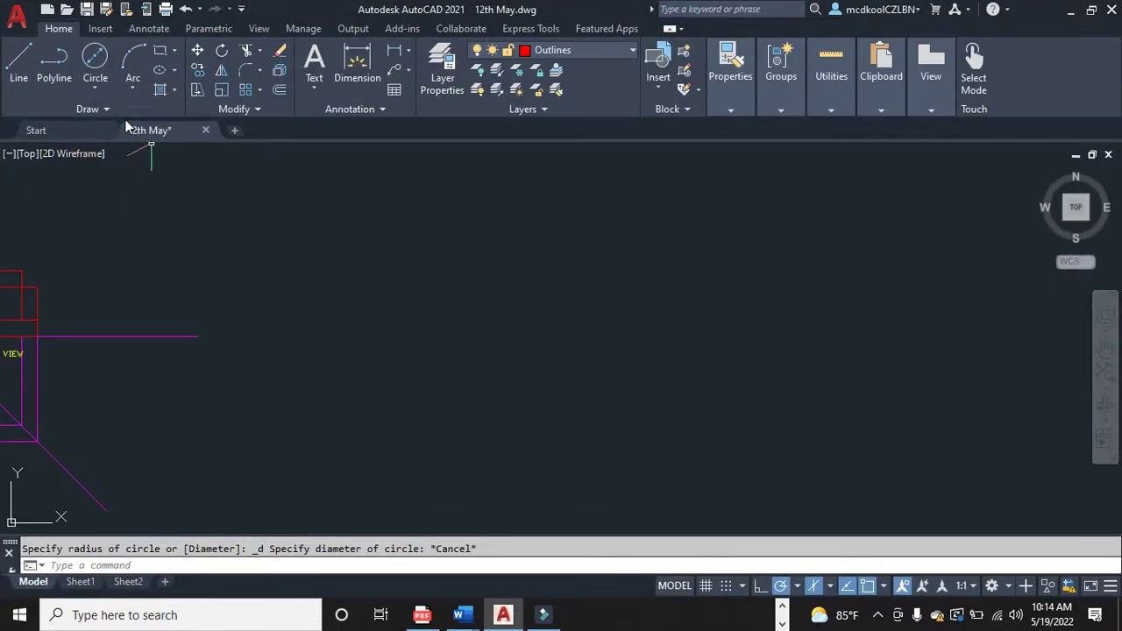
pyautogui.click(93, 87)
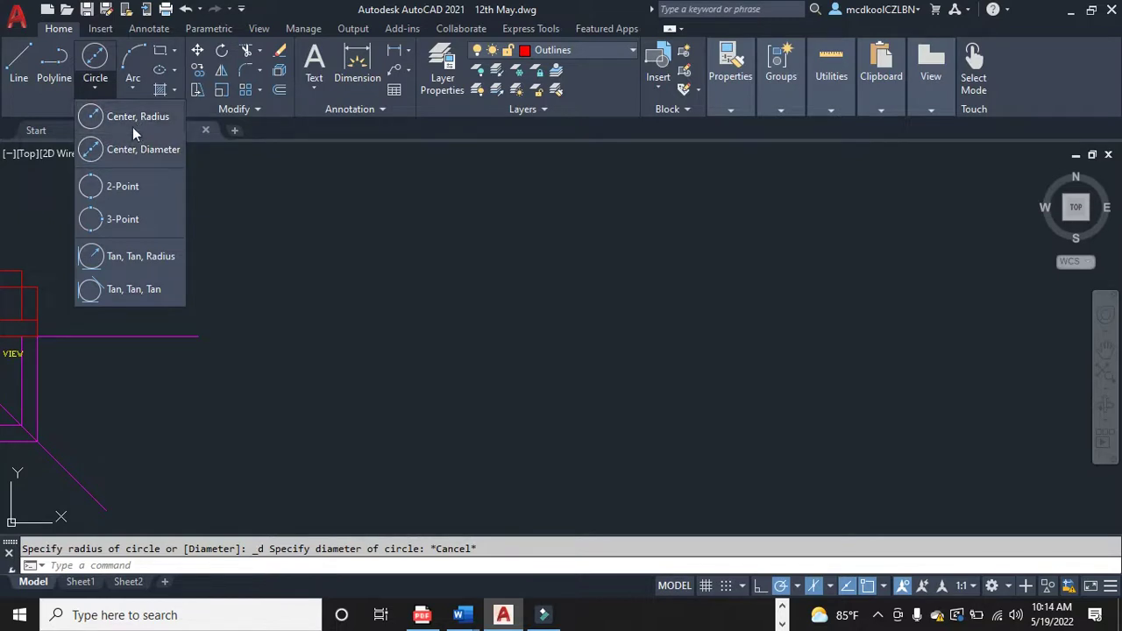
pyautogui.click(133, 149)
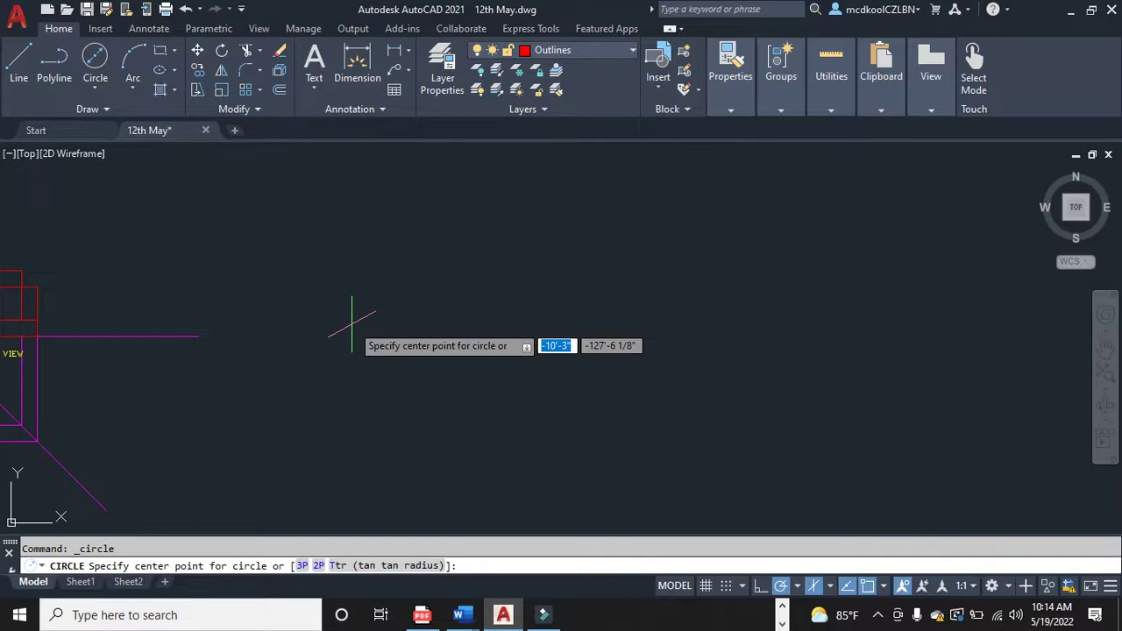
pyautogui.click(418, 357)
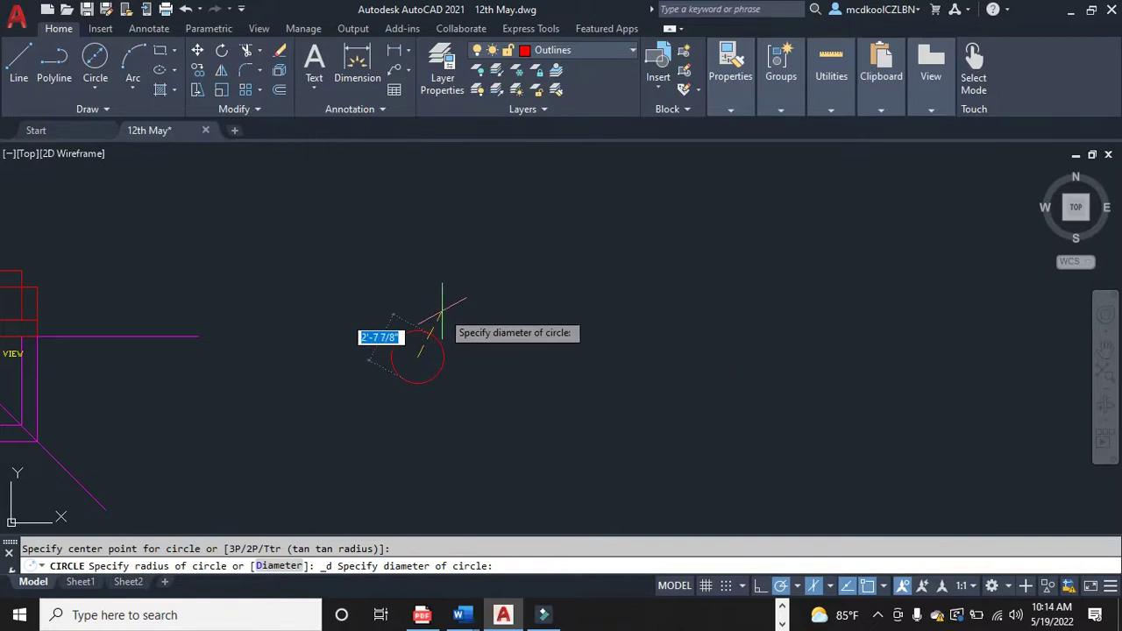
pyautogui.write('30')
pyautogui.press('Return')
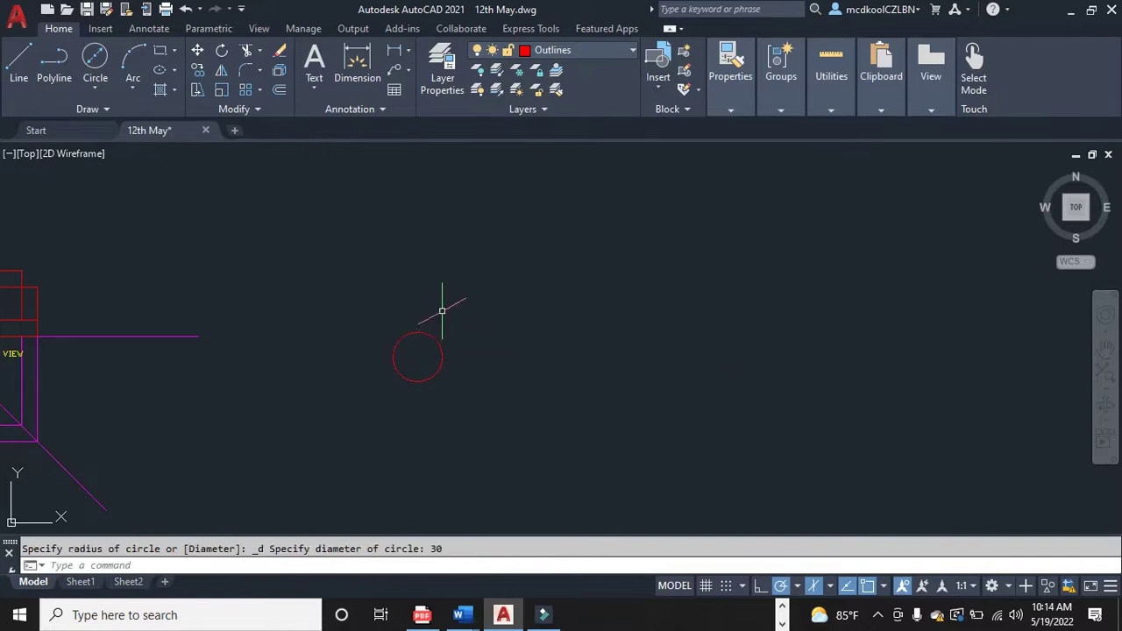
# Add a diameter dimension to the new circle, placing its text outside at the upper right of the circle
pyautogui.scroll(3, 414, 370)
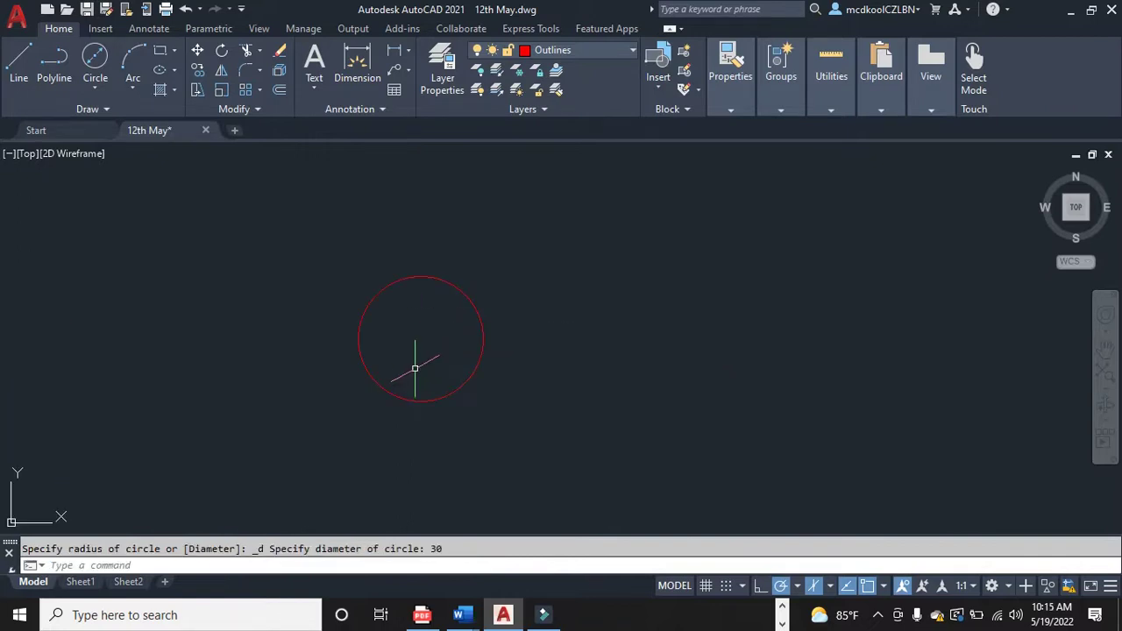
pyautogui.click(402, 50)
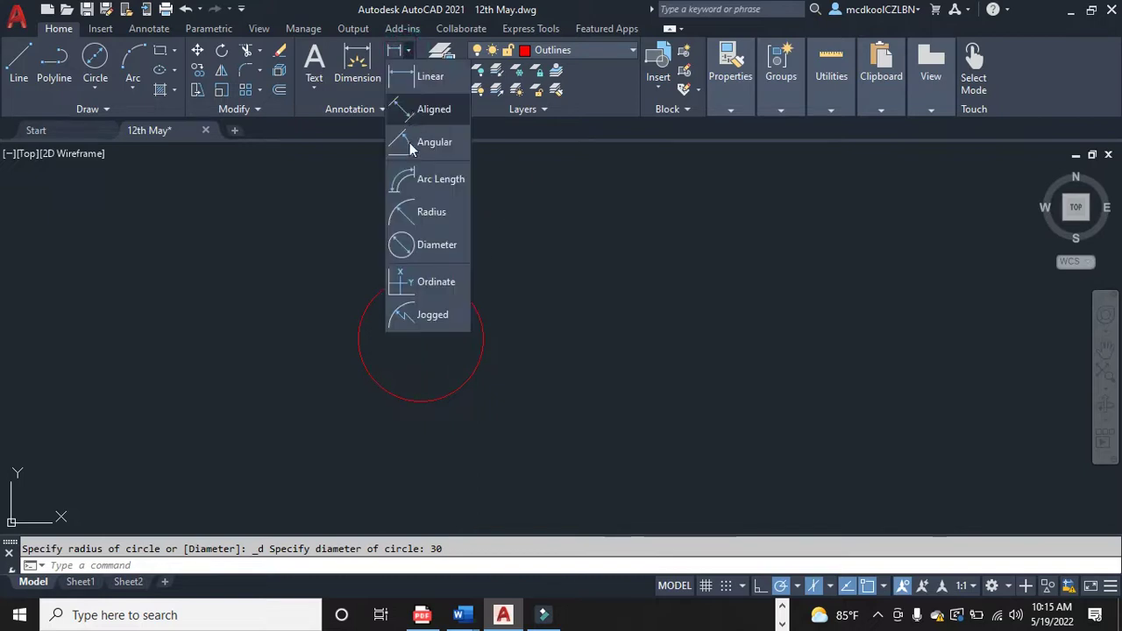
pyautogui.click(435, 245)
pyautogui.click(466, 295)
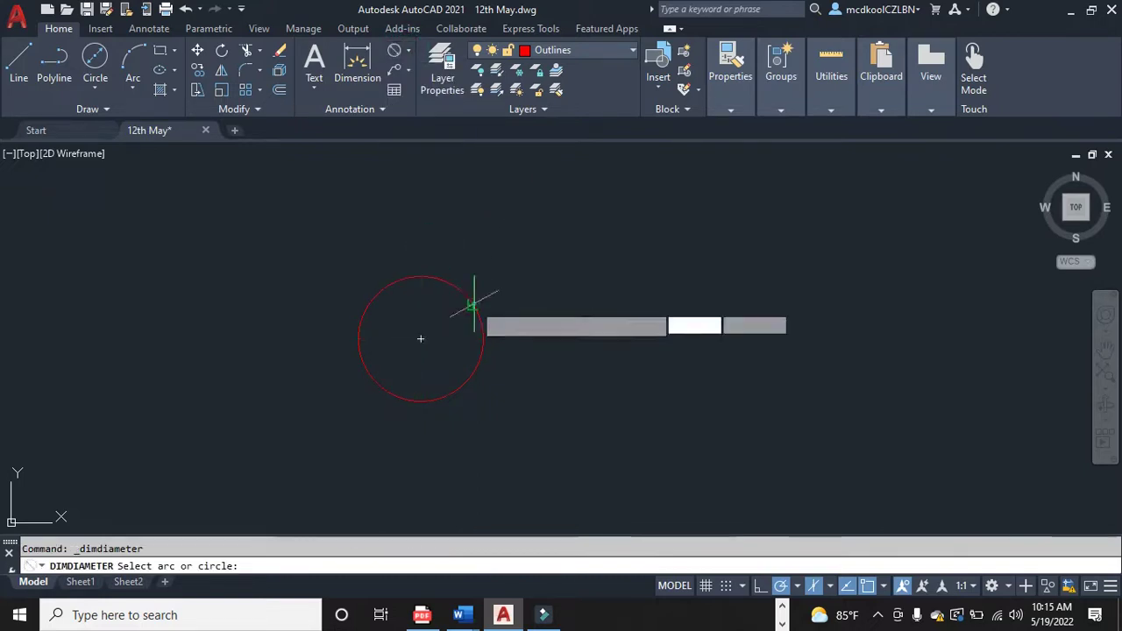
pyautogui.click(495, 273)
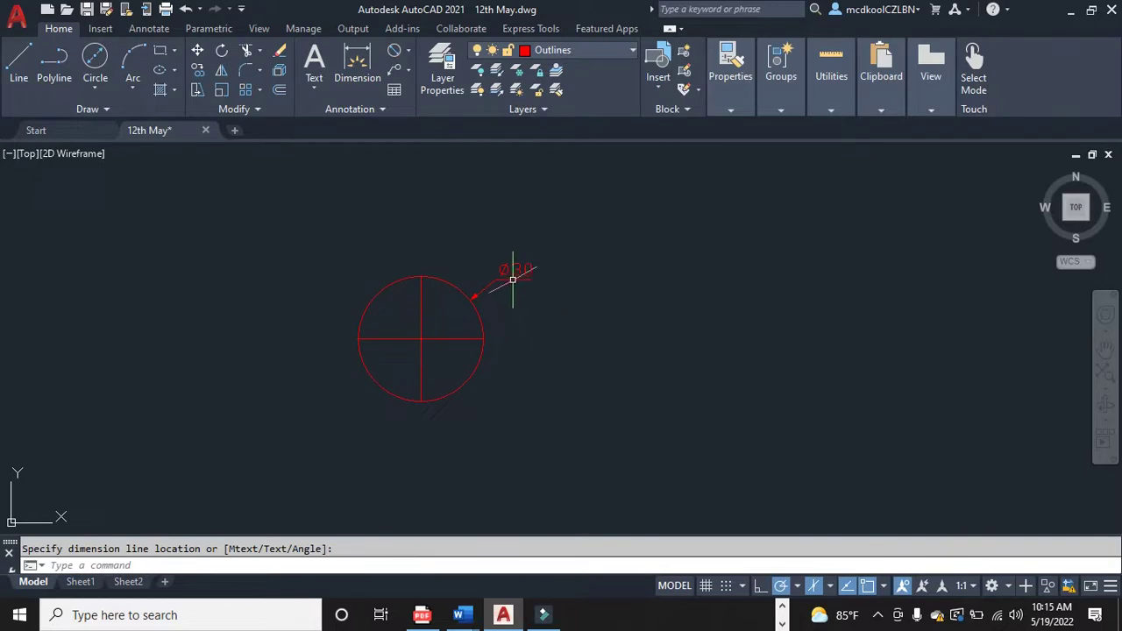
# Draw a second circle with a radius of 30 to the right of the dimensioned circle
pyautogui.click(99, 89)
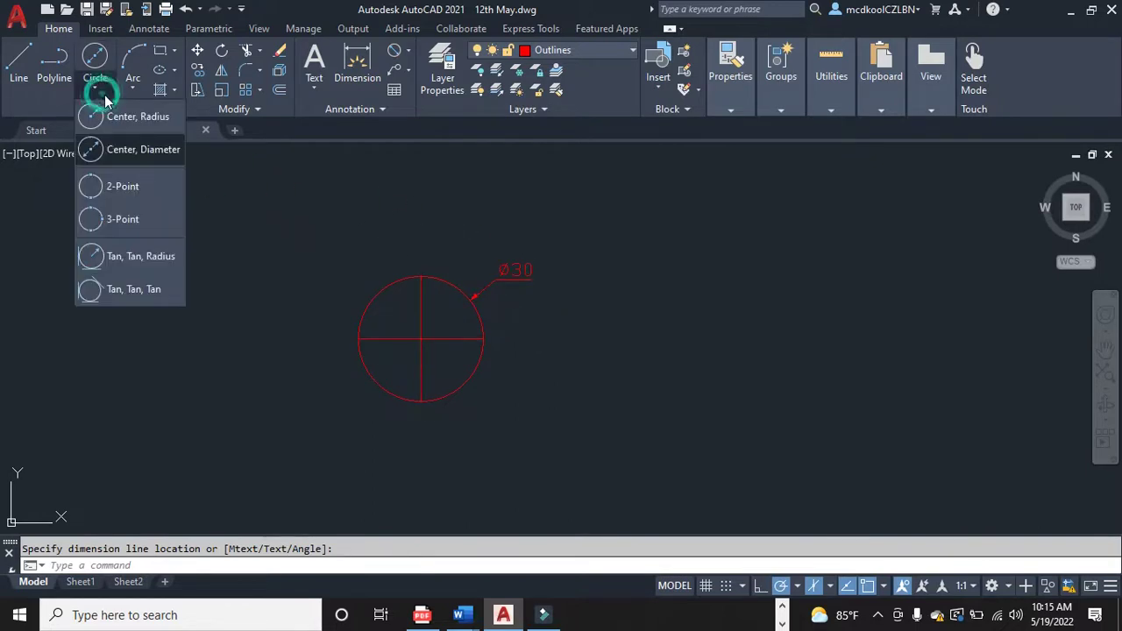
pyautogui.click(151, 122)
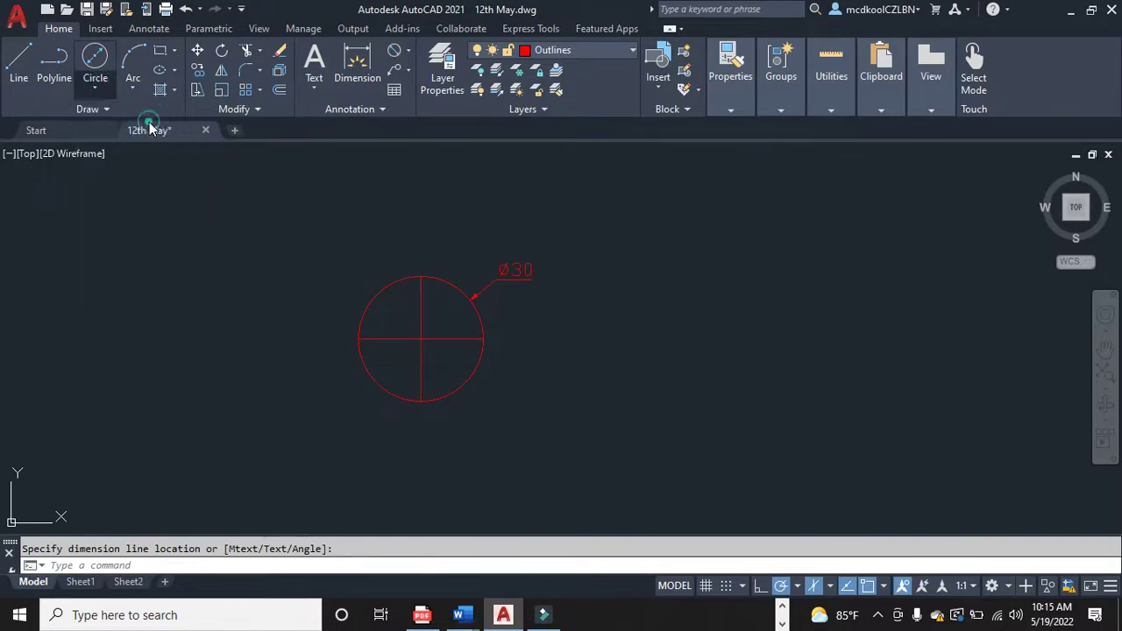
pyautogui.click(620, 344)
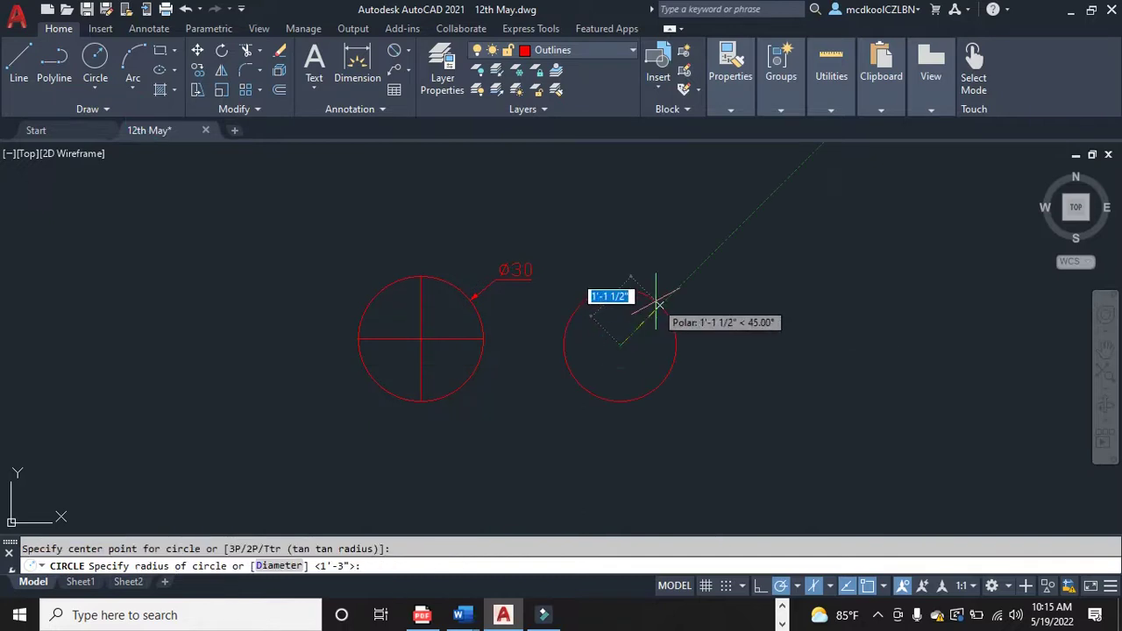
pyautogui.write('30')
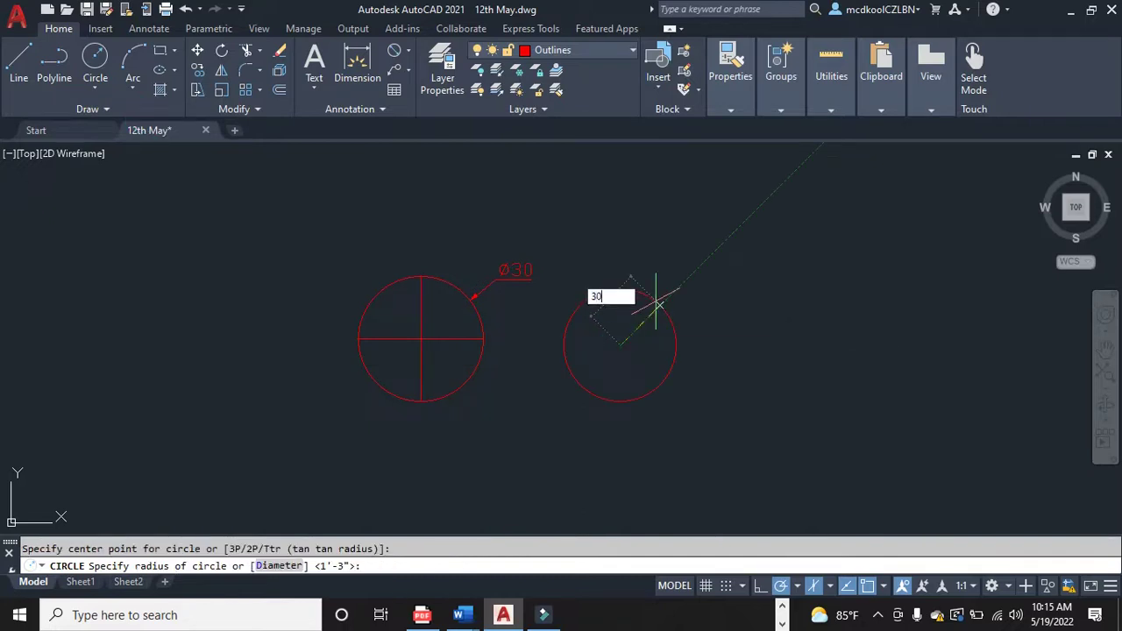
pyautogui.press('Return')
# Move the larger circle by its center horizontally to the right, clear of the small circle's diameter dimension
pyautogui.click(693, 244)
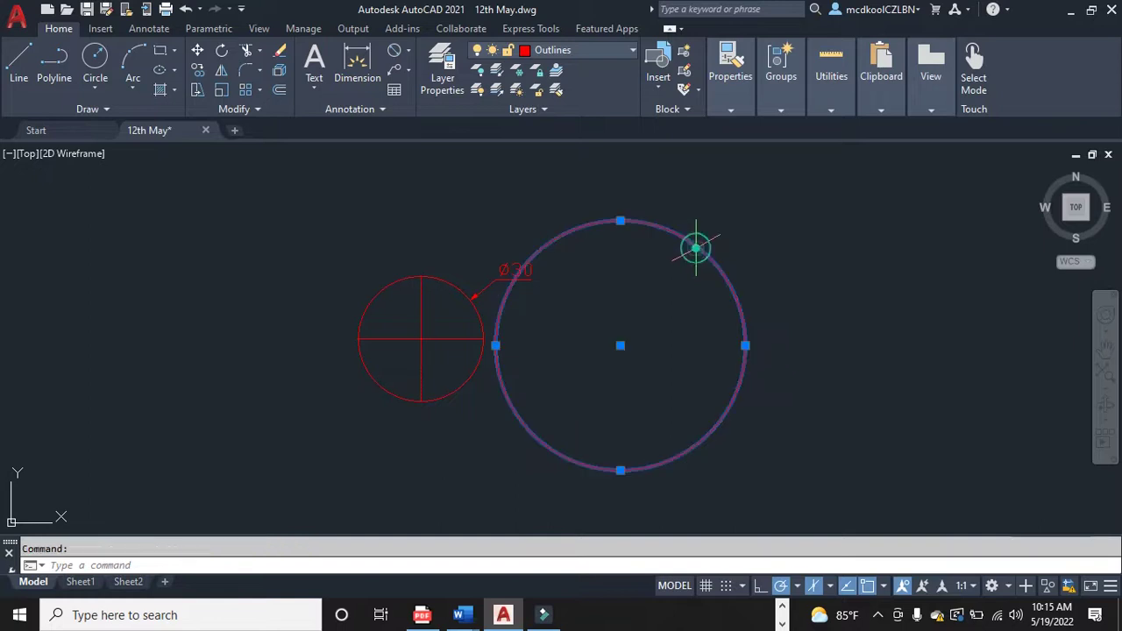
pyautogui.click(621, 346)
pyautogui.click(682, 346)
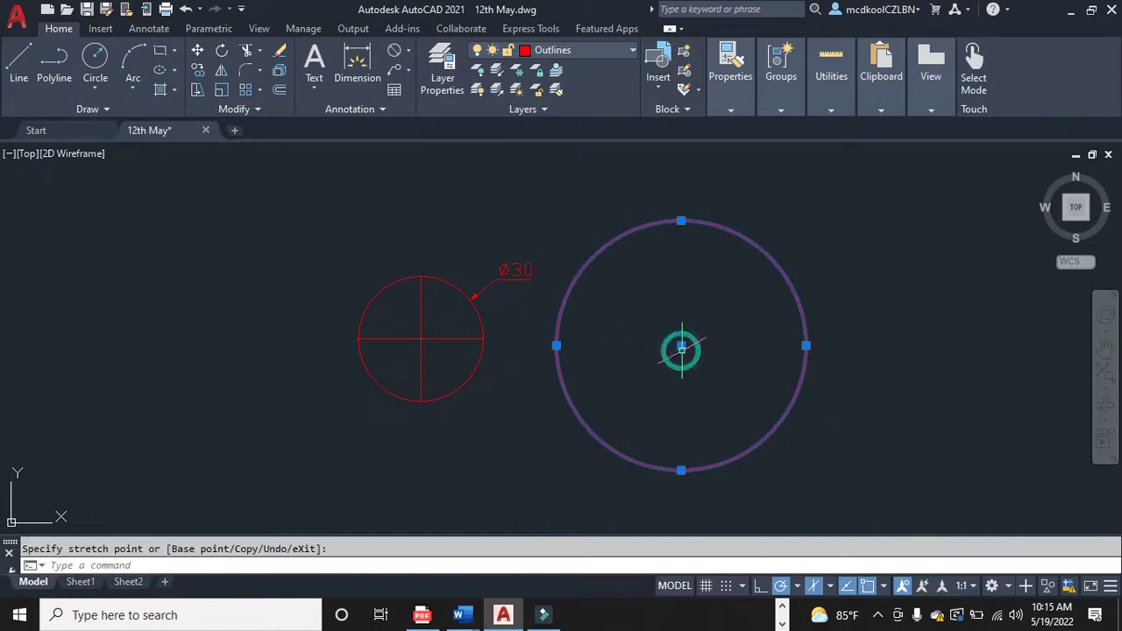
pyautogui.press('Escape')
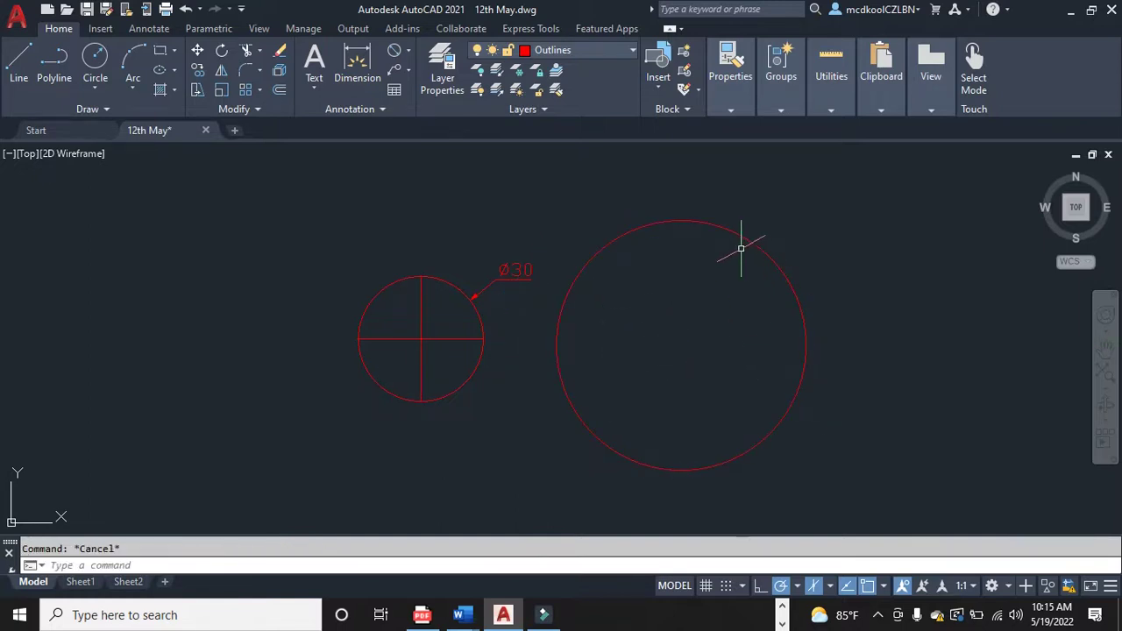
# Add a radius dimension to the larger circle, placing its text outside at the upper right of the circle
pyautogui.click(407, 52)
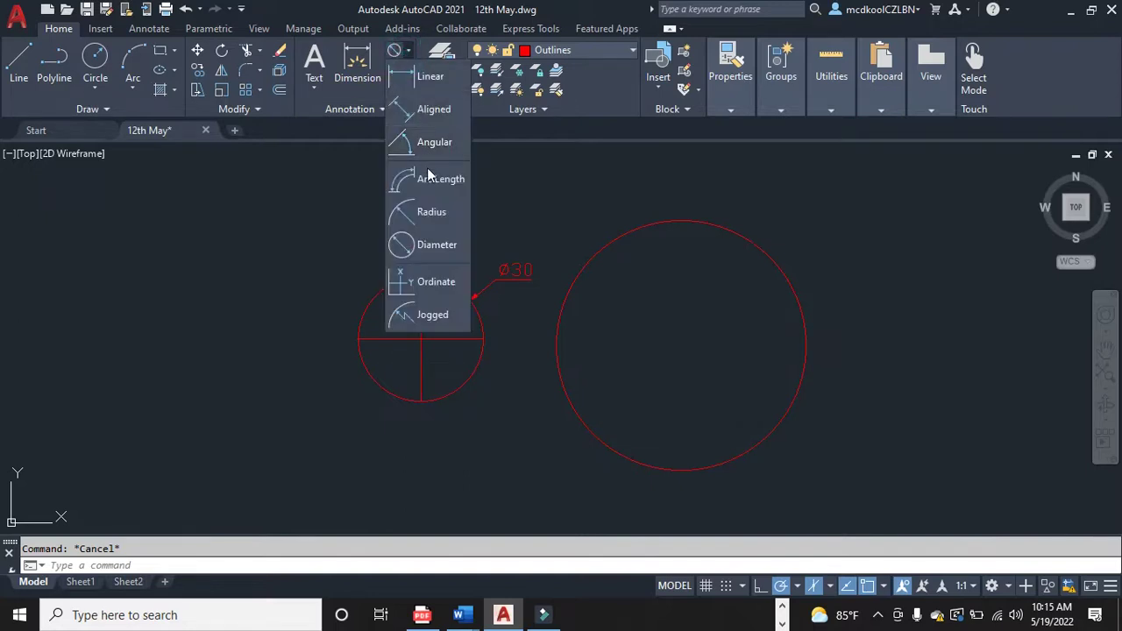
pyautogui.click(407, 215)
pyautogui.click(794, 294)
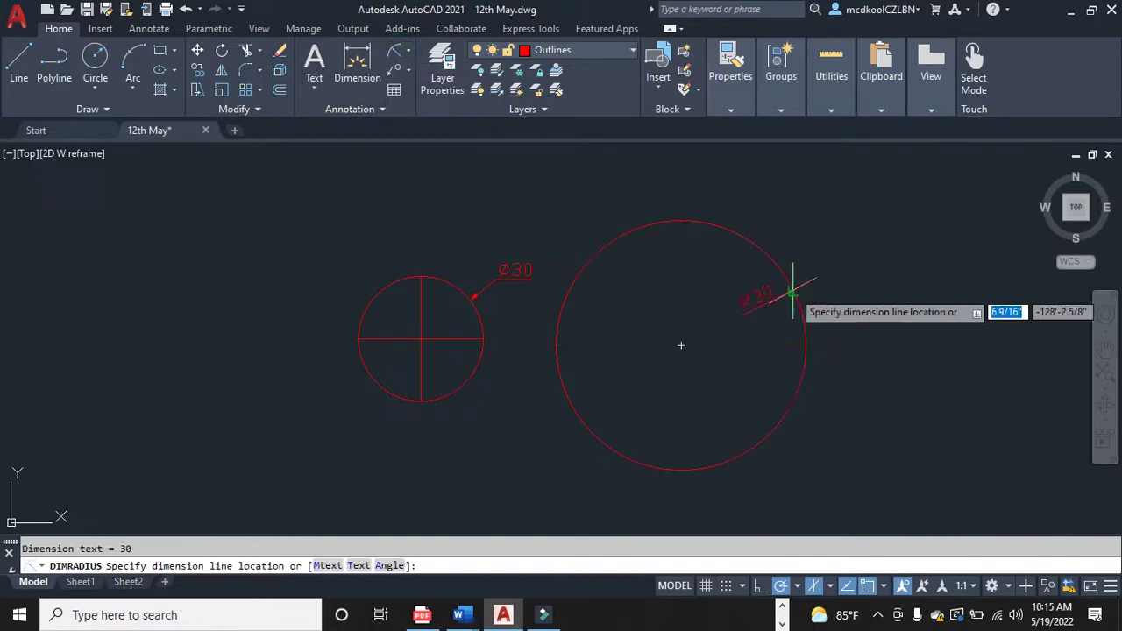
pyautogui.click(815, 269)
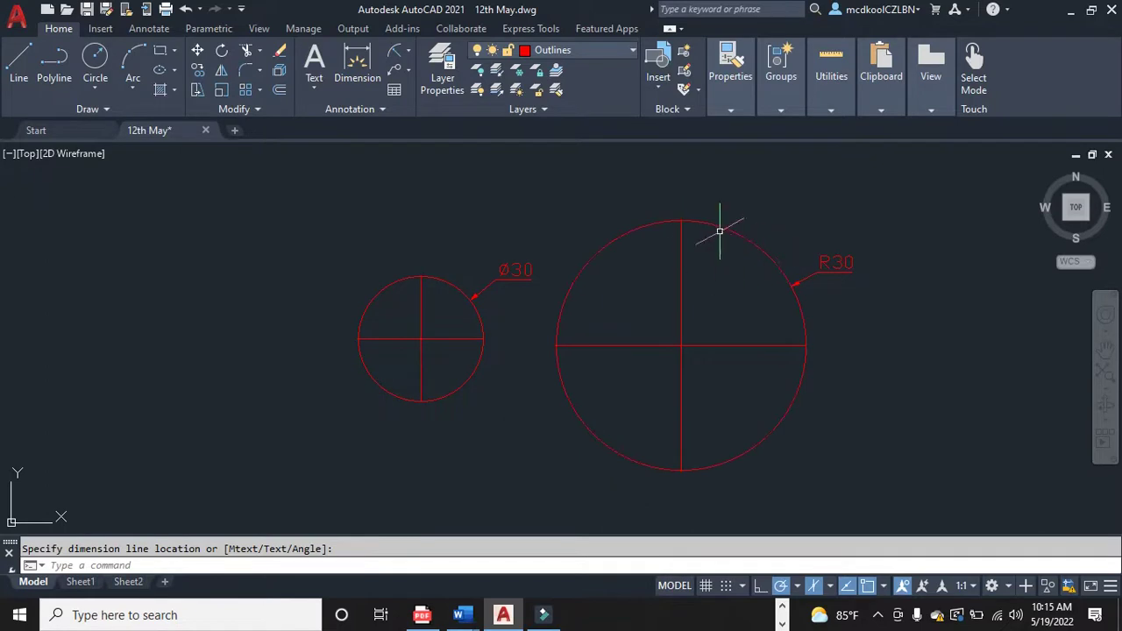
# Add a diameter dimension to the larger circle, placing its text just below the radius dimension
pyautogui.click(410, 53)
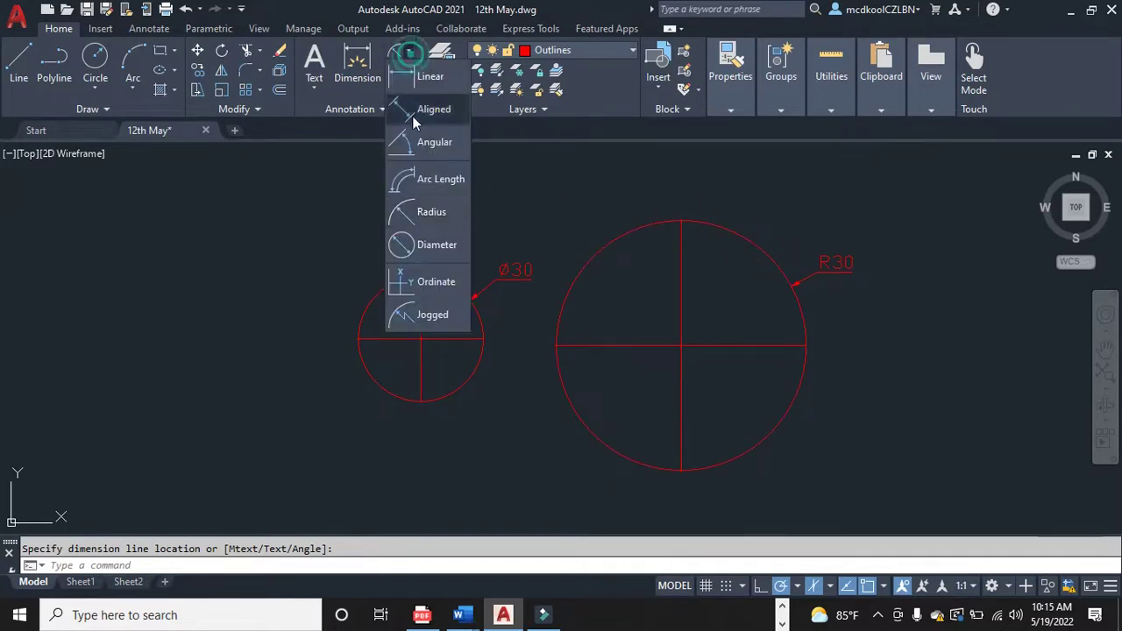
pyautogui.click(434, 247)
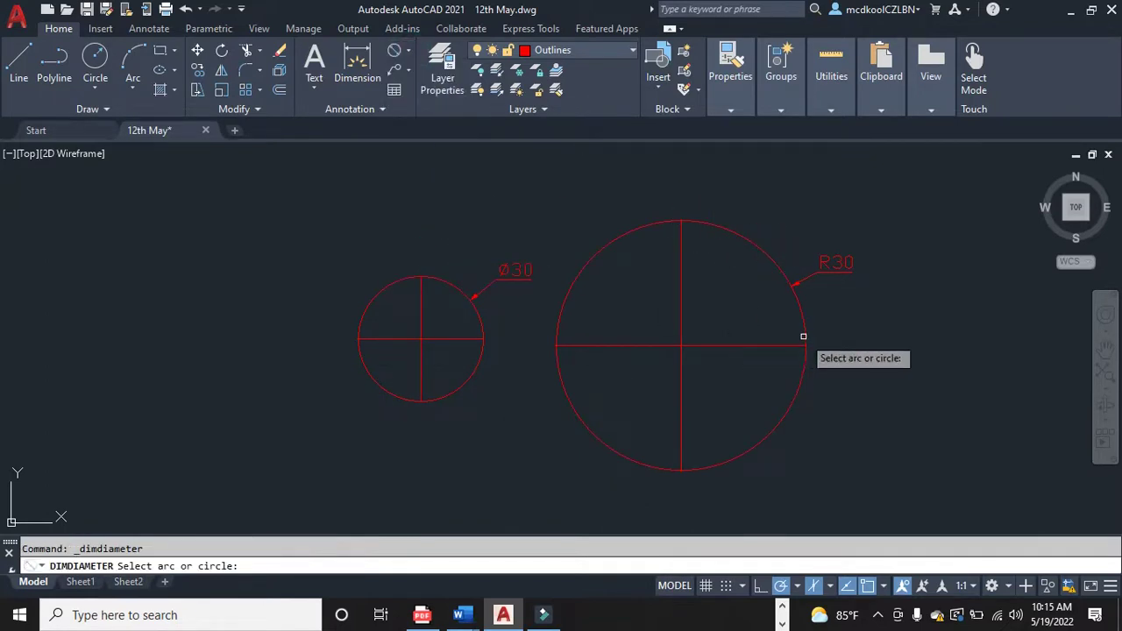
pyautogui.click(804, 333)
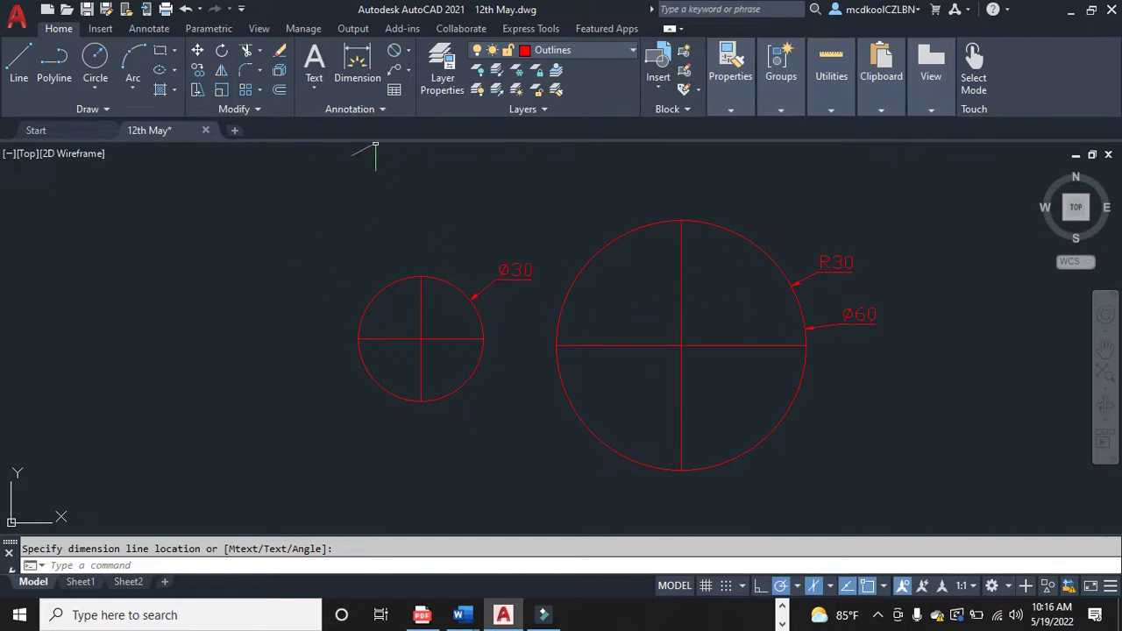
# Add a radius dimension to the smaller circle, placing its text just below the diameter dimension
pyautogui.click(410, 51)
pyautogui.click(420, 209)
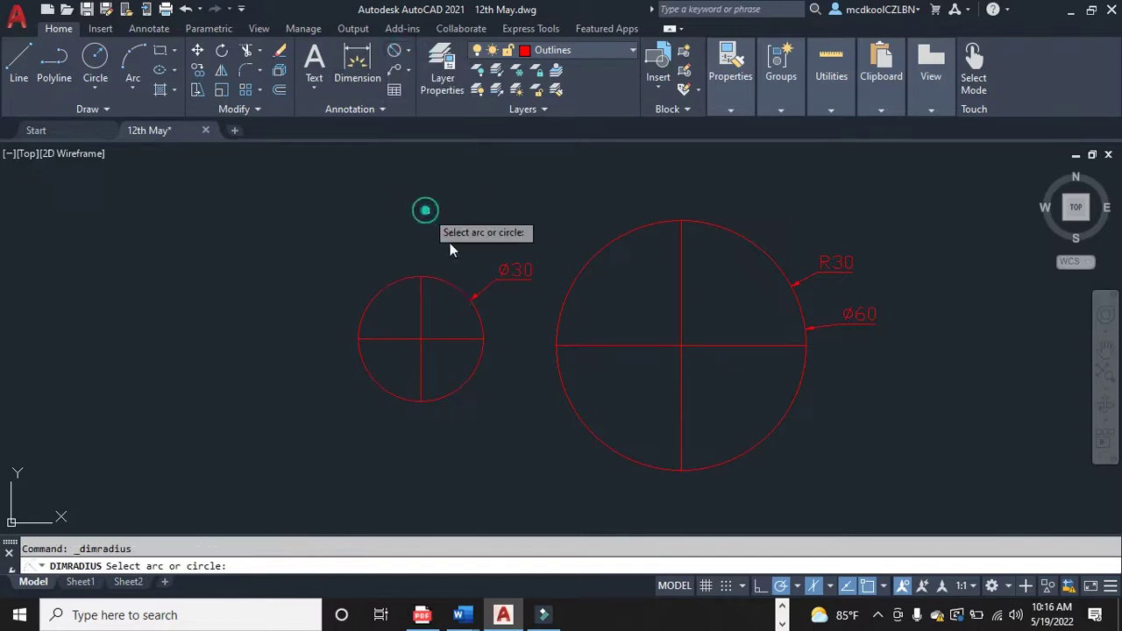
pyautogui.click(478, 322)
pyautogui.click(509, 313)
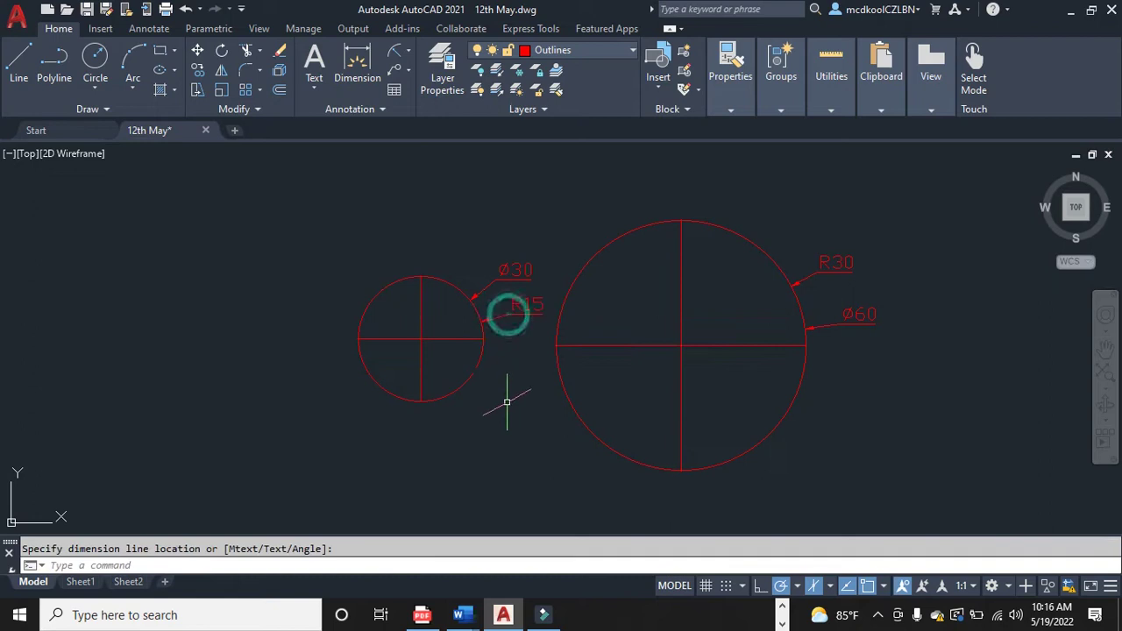
# Examine the radius and diameter dimensions of both circles to compare how the two values relate
pyautogui.scroll(2, 506, 362)
pyautogui.scroll(-2, 631, 293)
pyautogui.scroll(2, 807, 260)
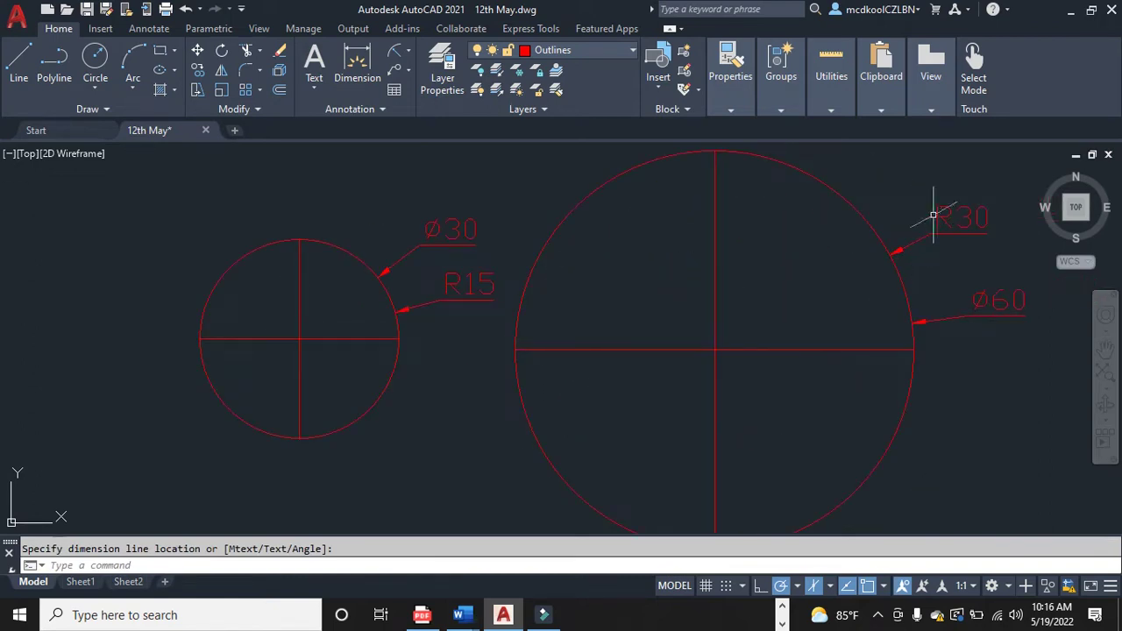
pyautogui.click(986, 301)
pyautogui.click(970, 225)
pyautogui.click(969, 221)
pyautogui.click(455, 228)
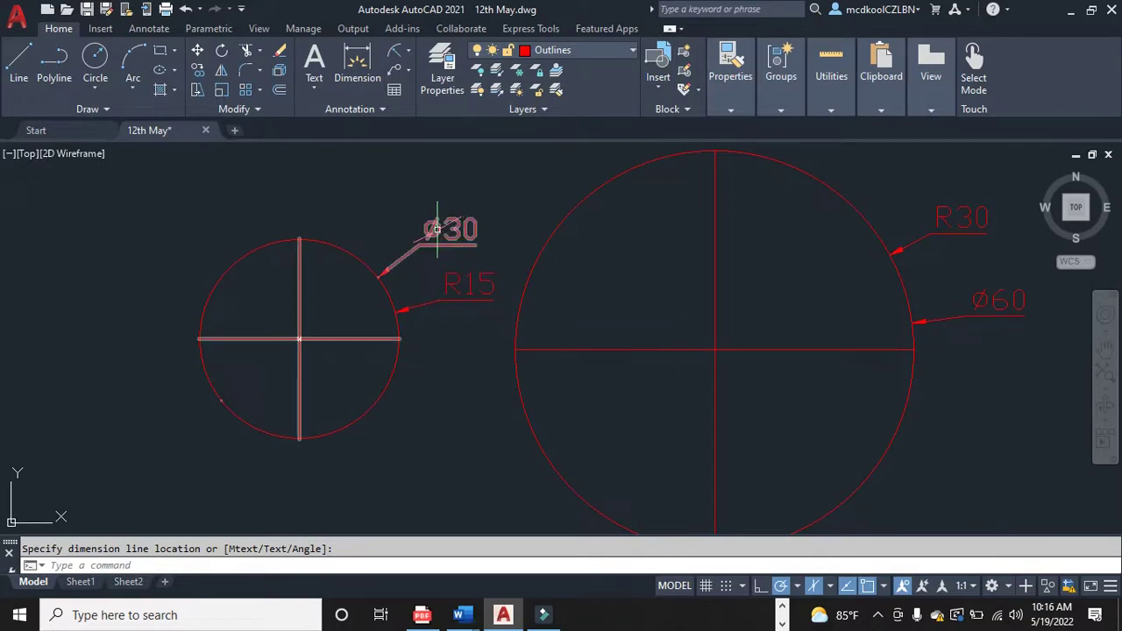
pyautogui.click(437, 232)
pyautogui.click(455, 289)
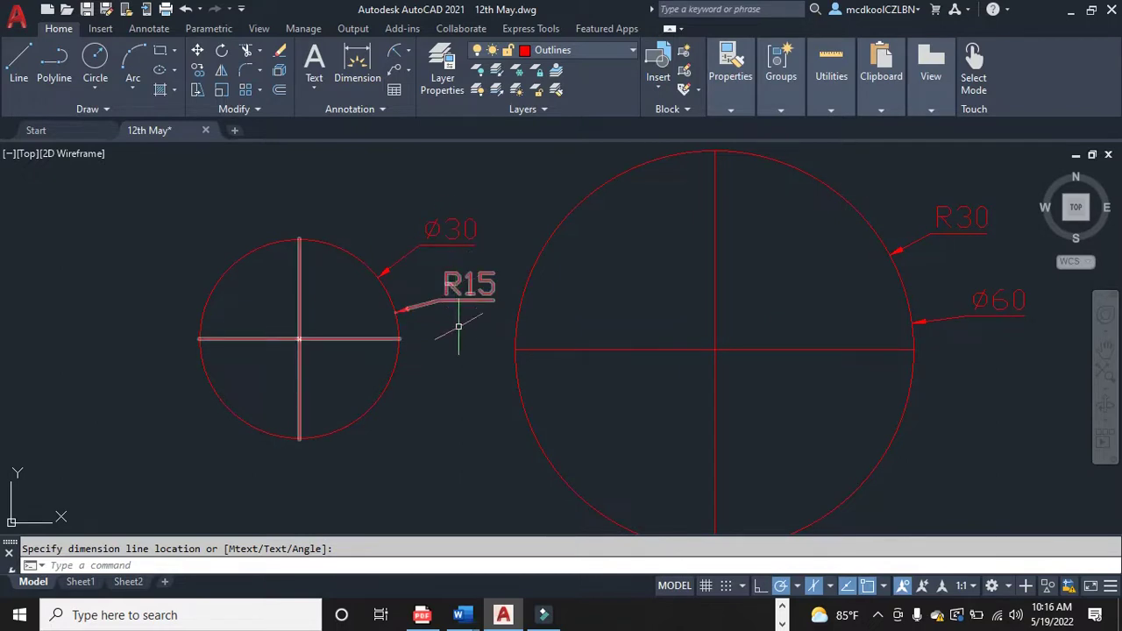
pyautogui.click(457, 320)
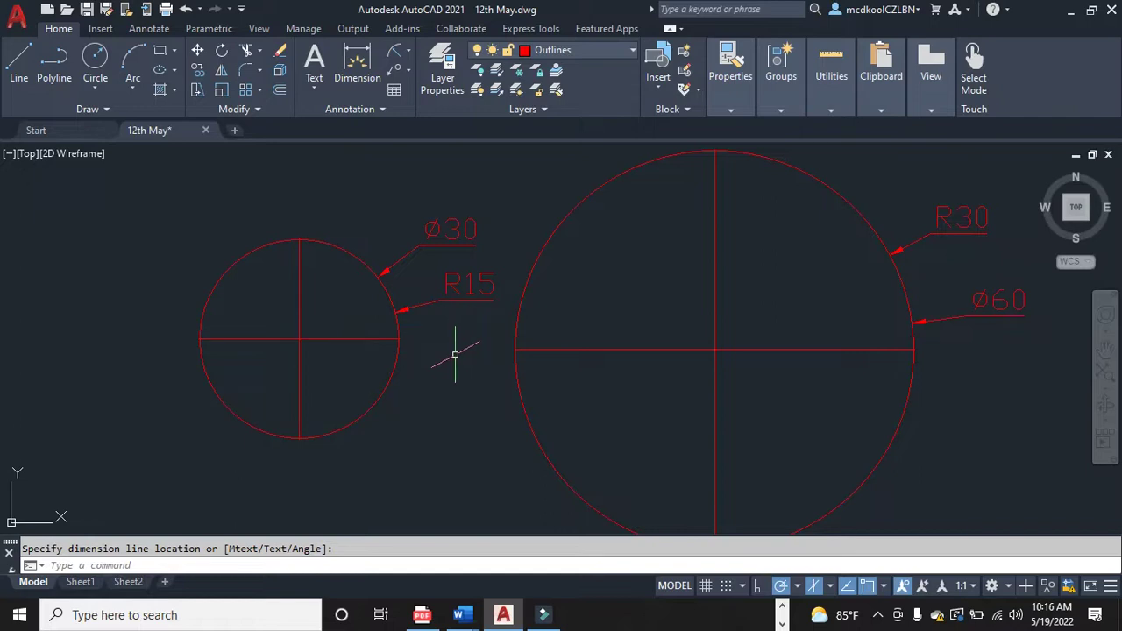
pyautogui.scroll(-2, 455, 354)
pyautogui.scroll(2, 455, 354)
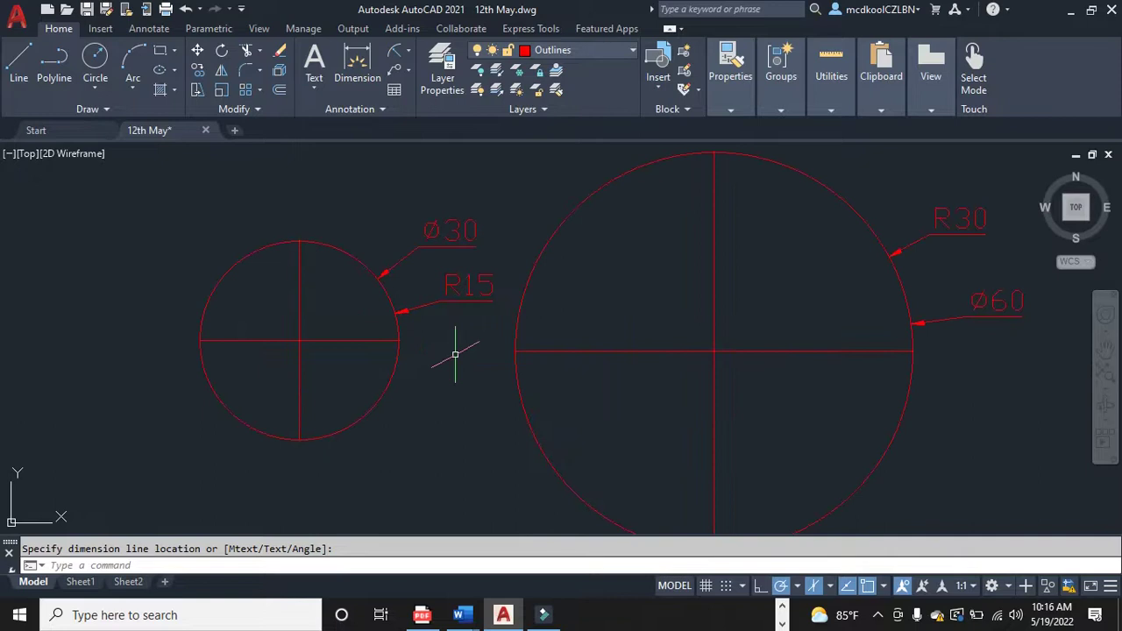
# Draw a third circle with a diameter of 20 to the left of the two dimensioned circles
pyautogui.click(96, 88)
pyautogui.click(150, 155)
pyautogui.scroll(-3, 200, 312)
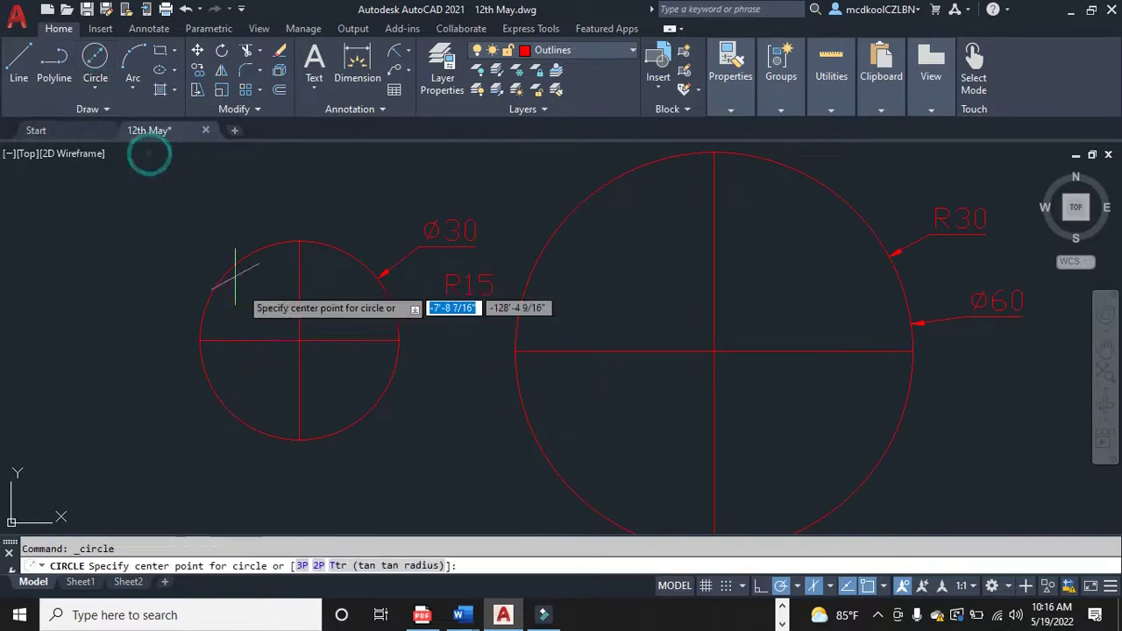
pyautogui.scroll(2, 95, 336)
pyautogui.click(233, 322)
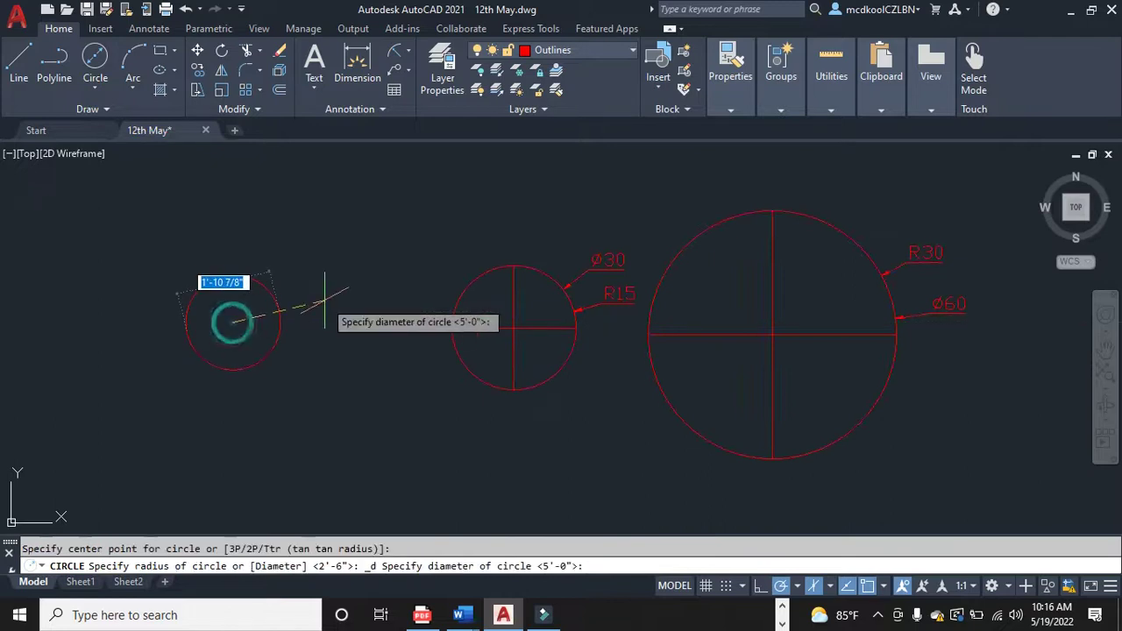
pyautogui.press('BackSpace')
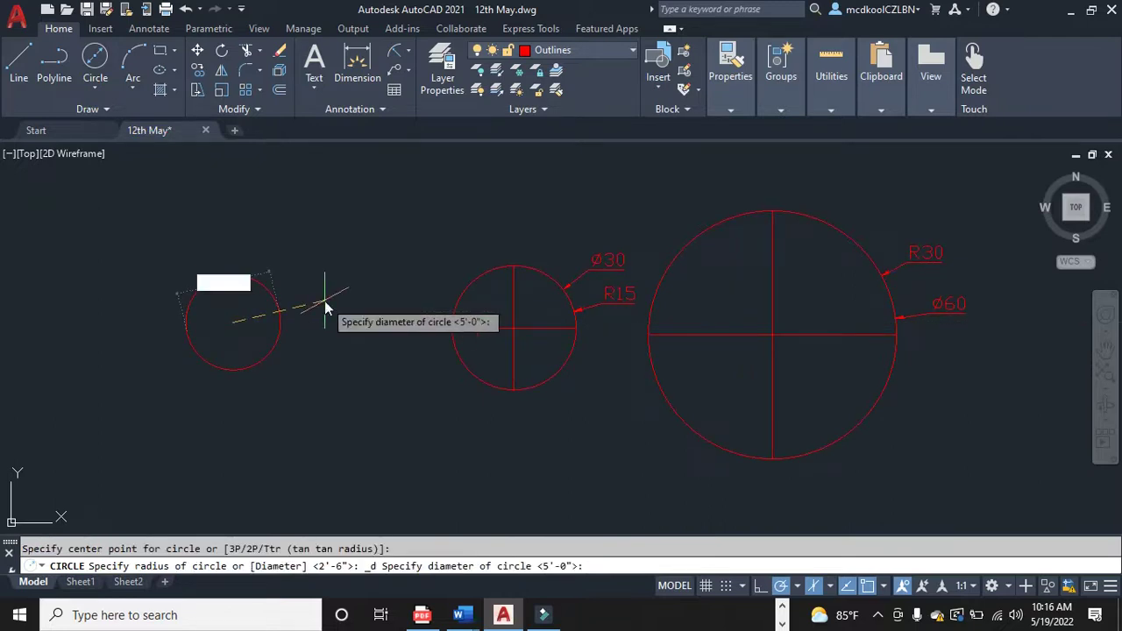
pyautogui.write('20')
pyautogui.press('Return')
# Add a diameter dimension to the third circle, placing its text outside the circle to the upper right
pyautogui.scroll(3, 210, 307)
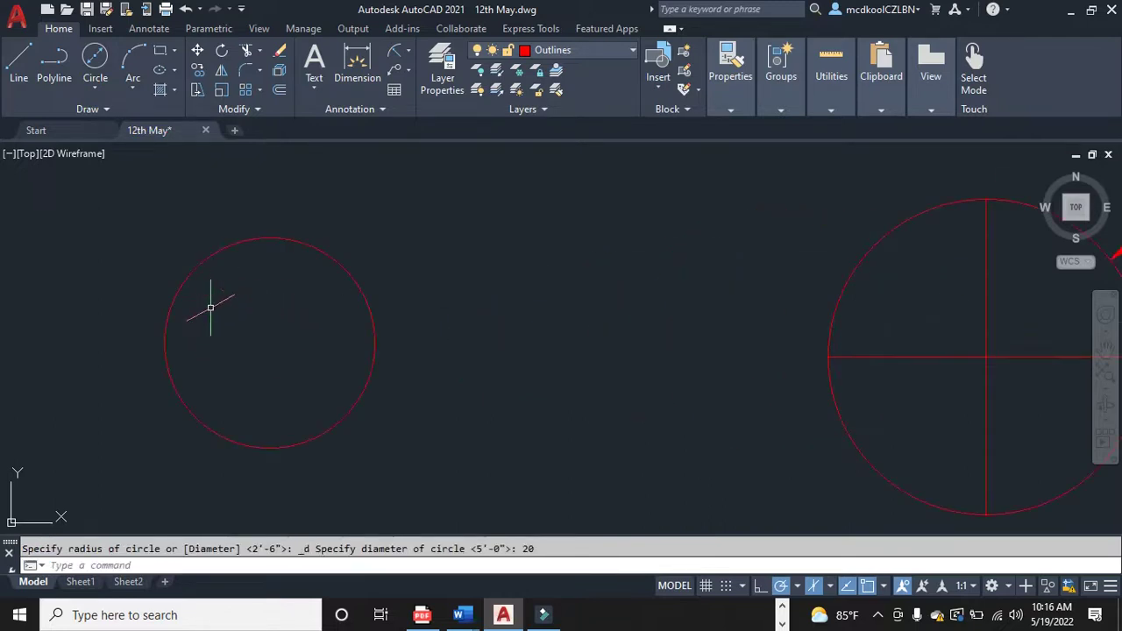
pyautogui.click(407, 50)
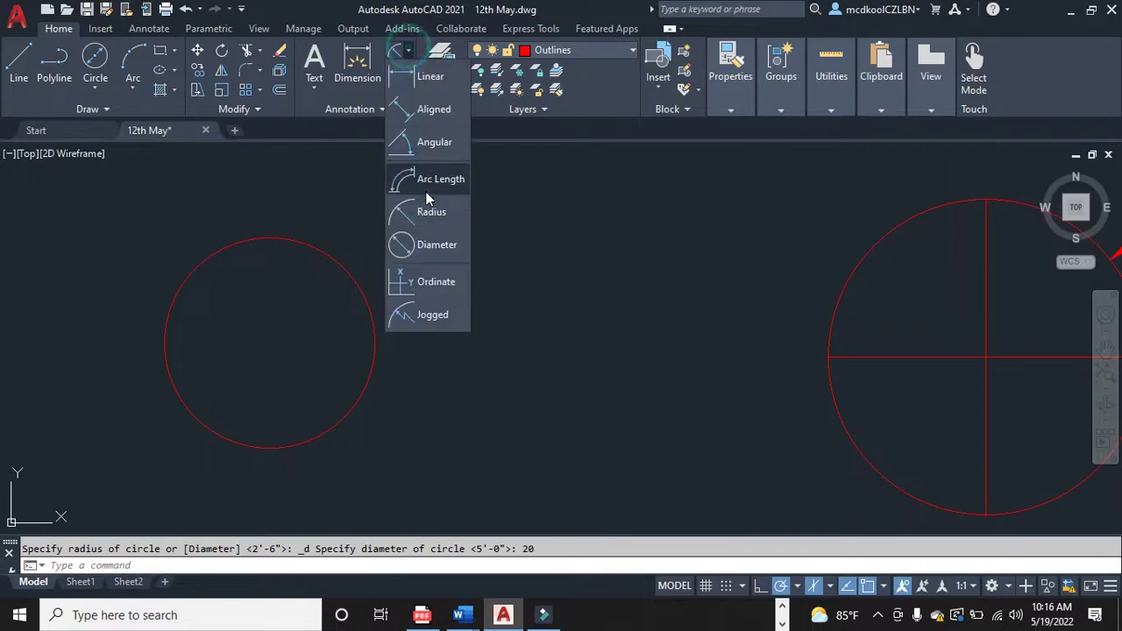
pyautogui.click(430, 243)
pyautogui.click(374, 321)
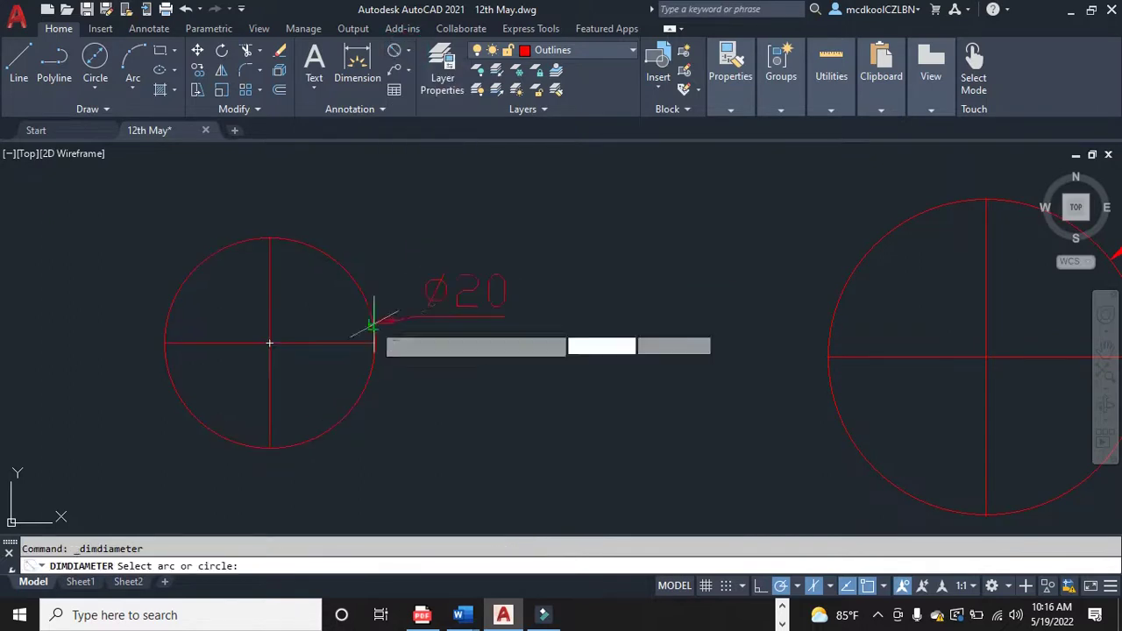
pyautogui.click(419, 272)
# Add a radius dimension to the third circle, placing its text just below the diameter dimension
pyautogui.scroll(-2, 447, 289)
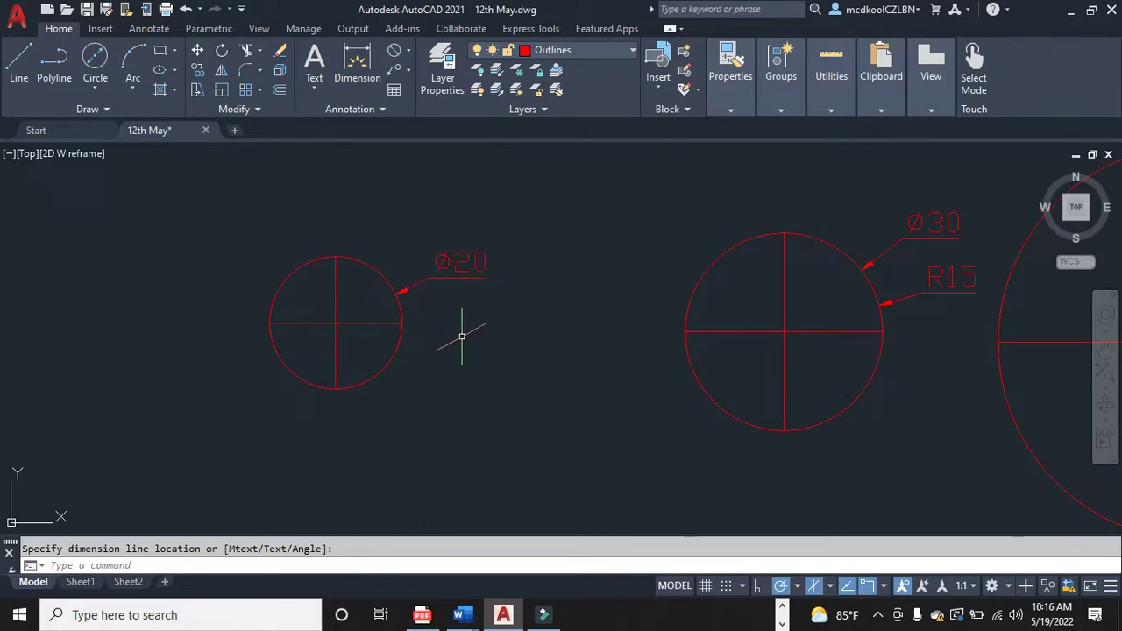
pyautogui.click(407, 50)
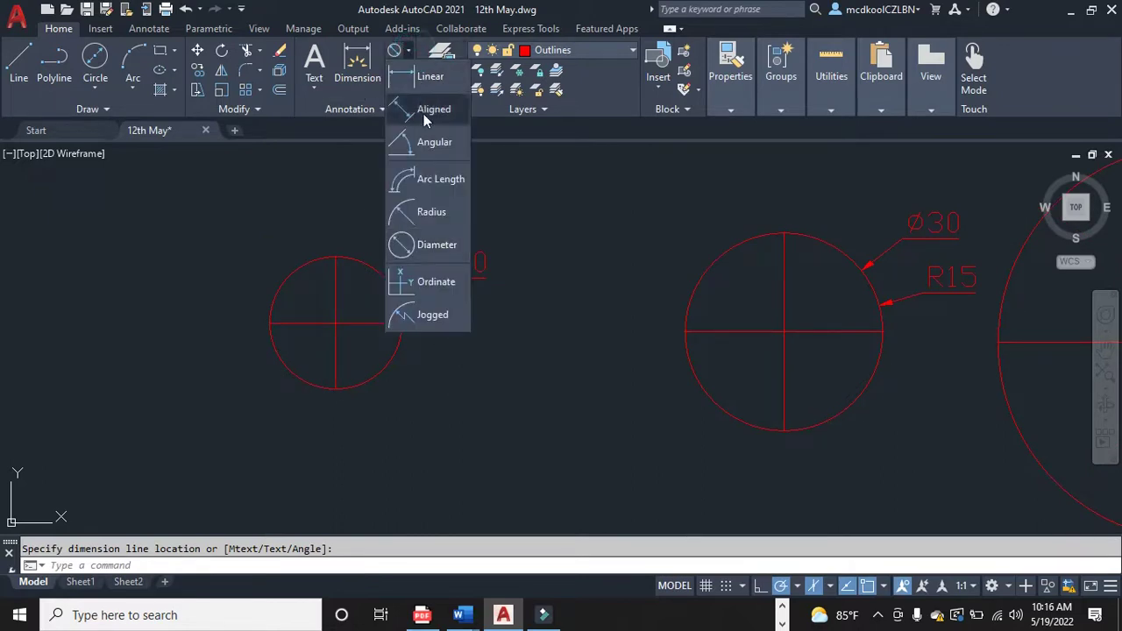
pyautogui.click(442, 216)
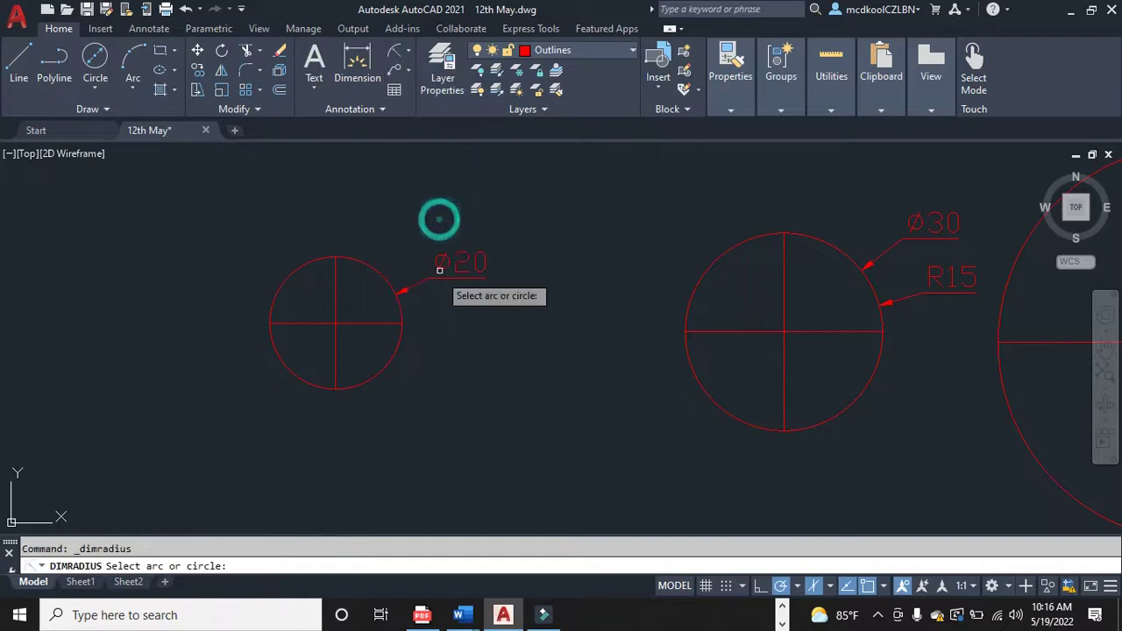
pyautogui.click(400, 330)
pyautogui.click(435, 319)
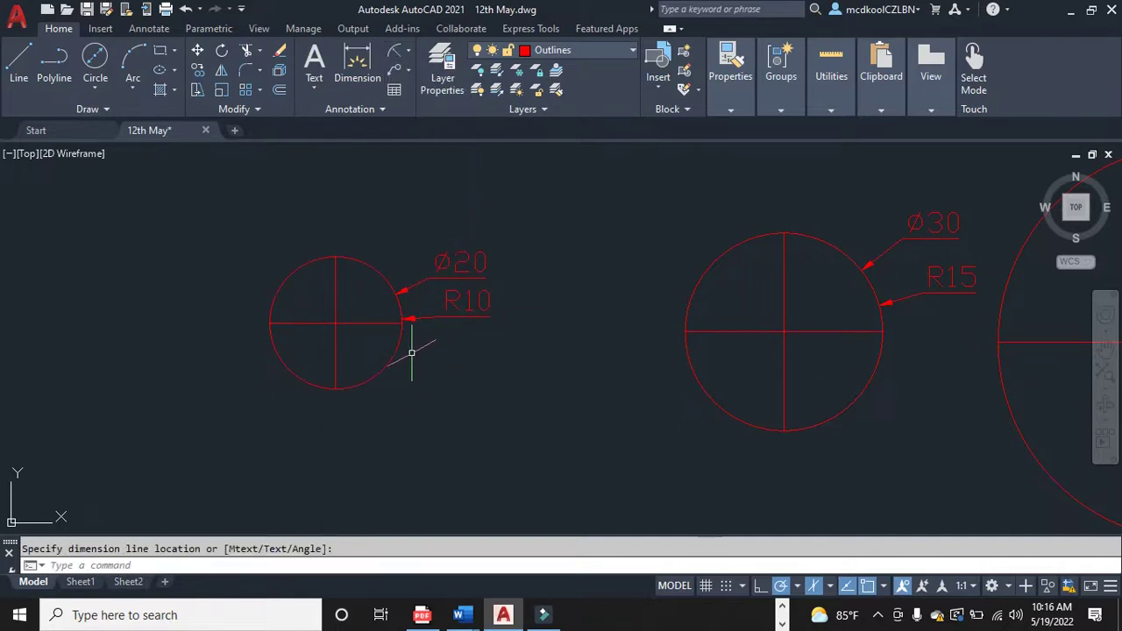
# Examine the diameter and radius dimensions of all three circles to compare how the two values relate
pyautogui.scroll(2, 403, 279)
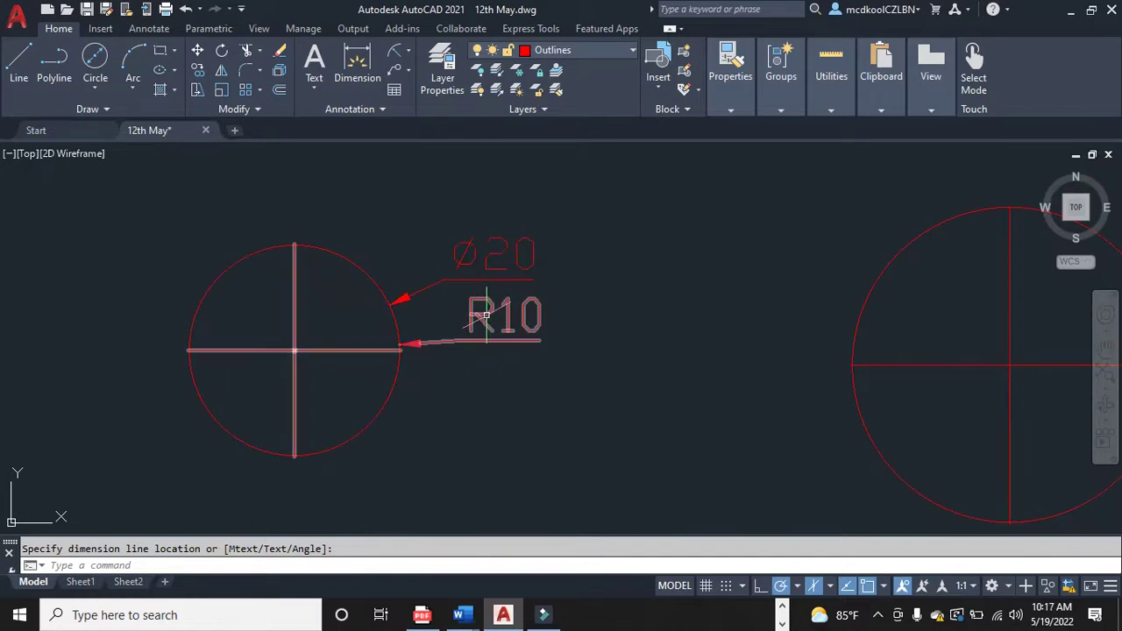
pyautogui.scroll(-2, 488, 306)
pyautogui.scroll(4, 1001, 251)
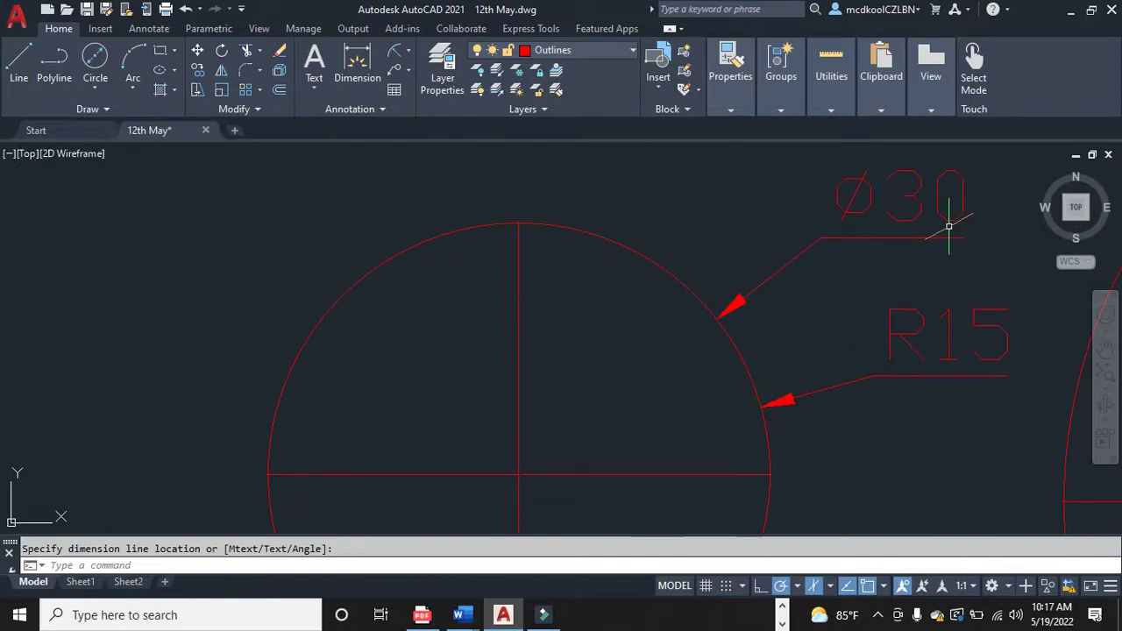
pyautogui.scroll(-3, 894, 315)
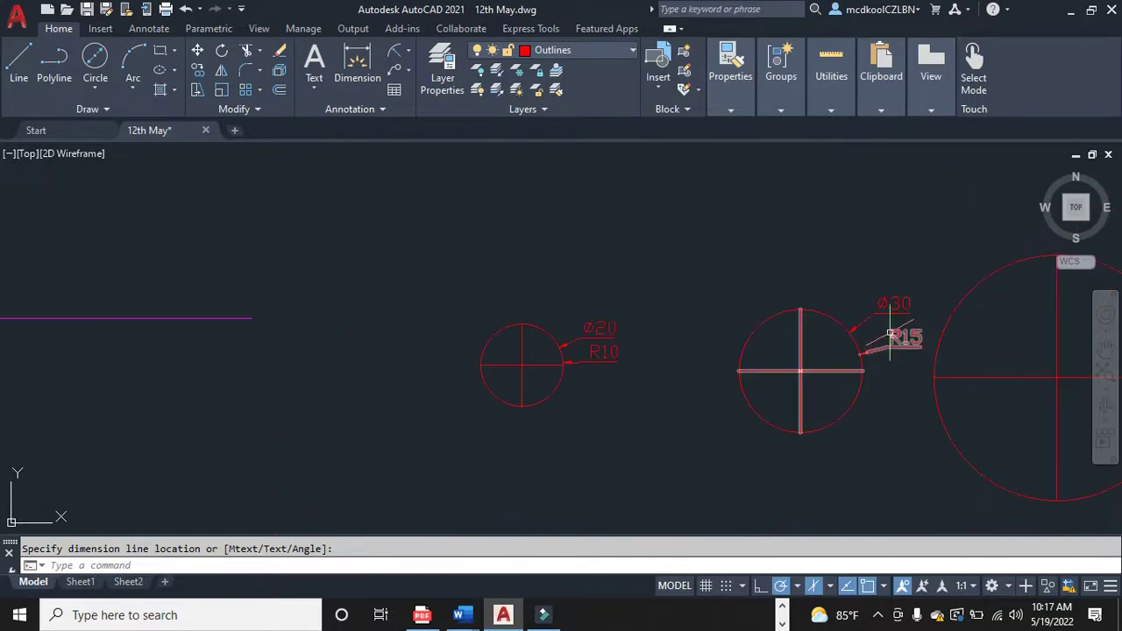
pyautogui.scroll(3, 1016, 338)
pyautogui.scroll(-2, 1008, 356)
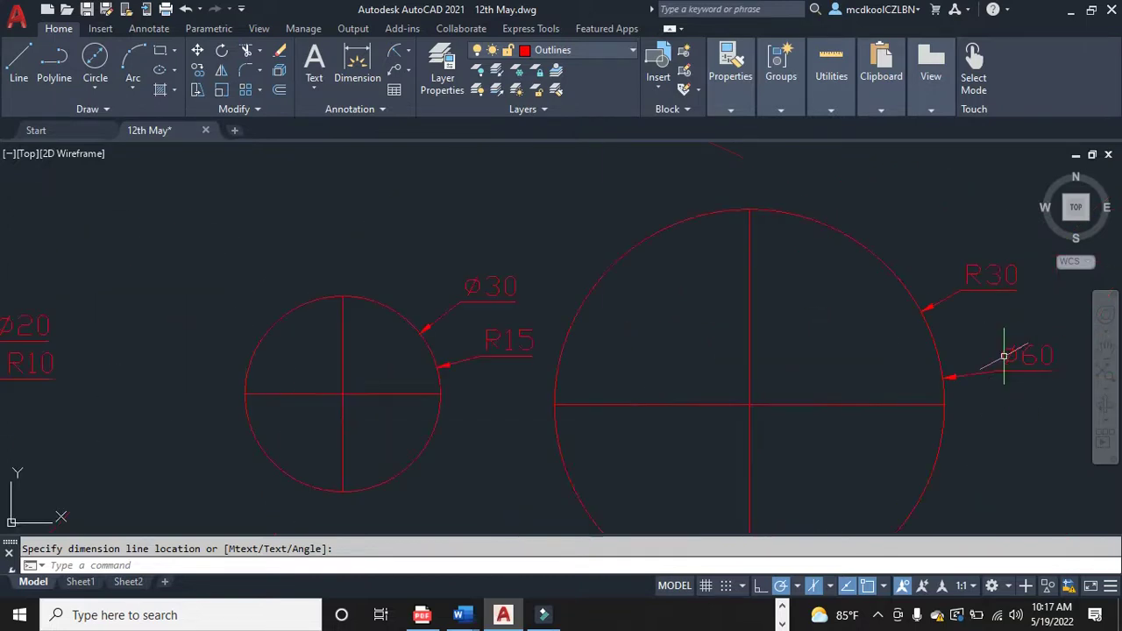
pyautogui.scroll(-4, 1004, 356)
pyautogui.scroll(3, 868, 324)
pyautogui.scroll(4, 261, 412)
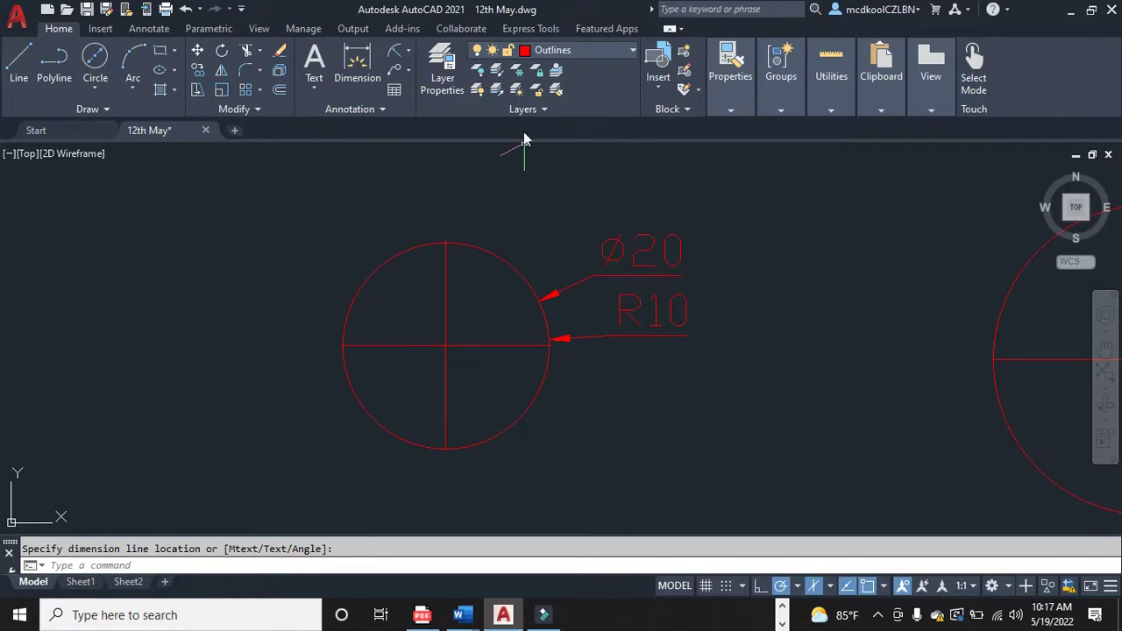
# Make Text the current layer and draw a horizontal line through the centre of the smallest circle from edge to edge
pyautogui.click(618, 53)
pyautogui.click(556, 290)
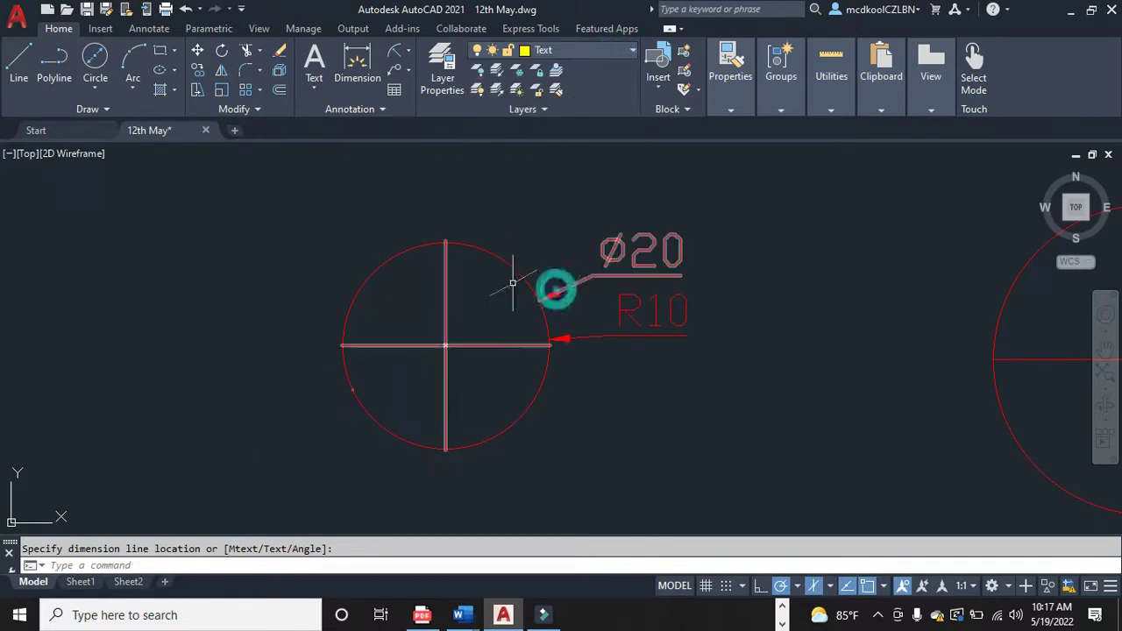
pyautogui.click(26, 68)
pyautogui.scroll(4, 376, 358)
pyautogui.scroll(-2, 351, 351)
pyautogui.click(316, 325)
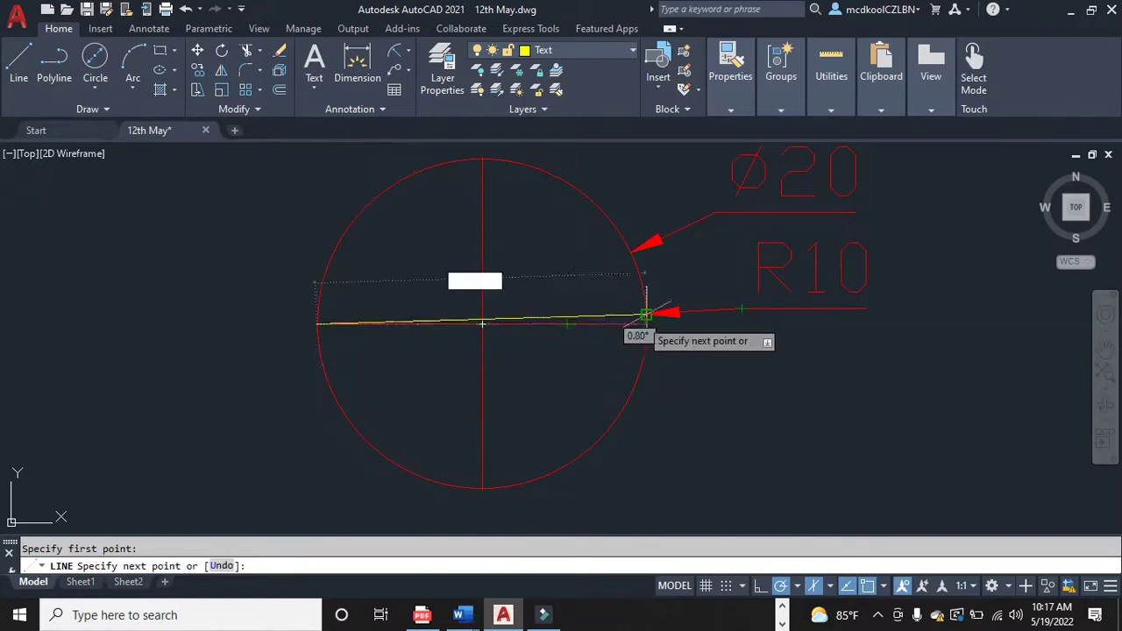
pyautogui.click(645, 324)
pyautogui.rightClick(592, 355)
pyautogui.click(645, 404)
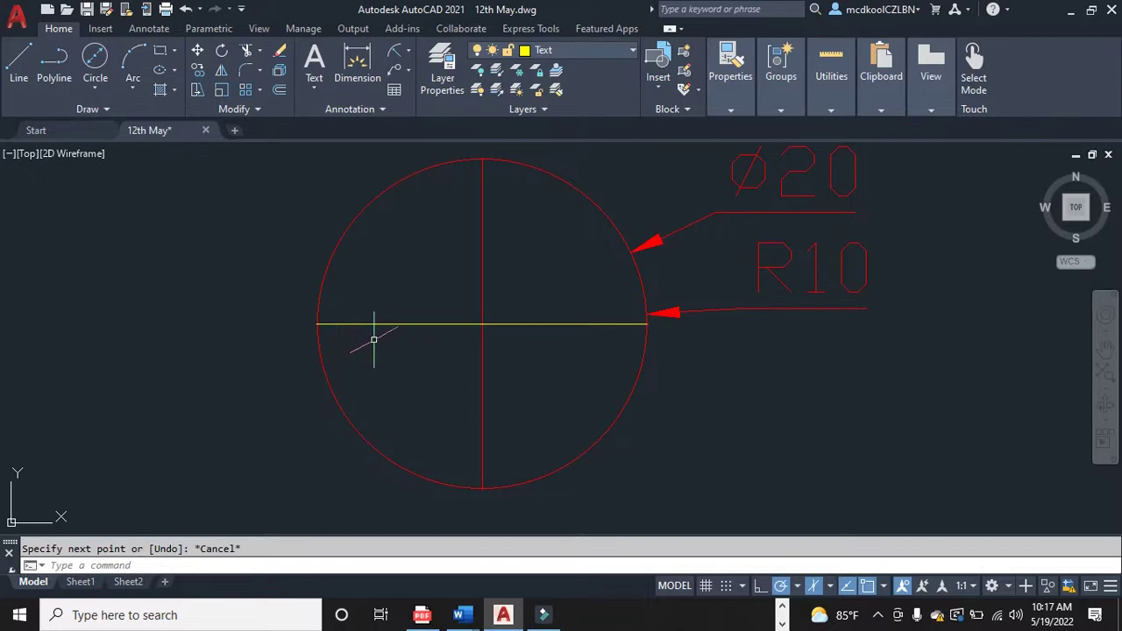
# Measure the full width of the smallest circle with a linear dimension preview between the horizontal line's ends, without placing it
pyautogui.click(410, 52)
pyautogui.click(420, 78)
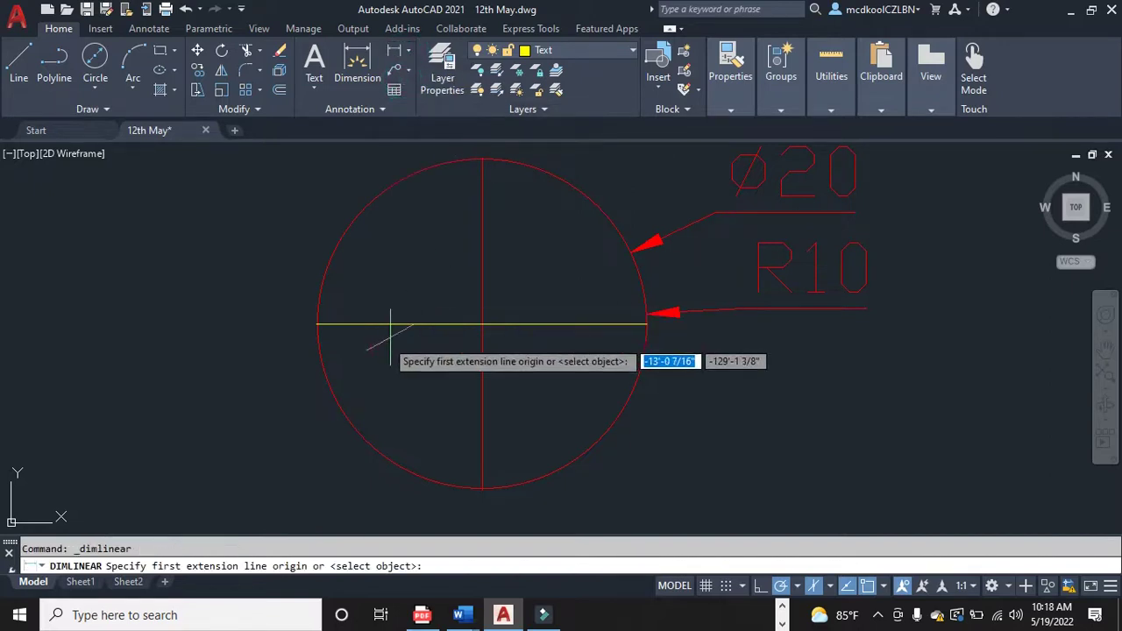
pyautogui.click(318, 324)
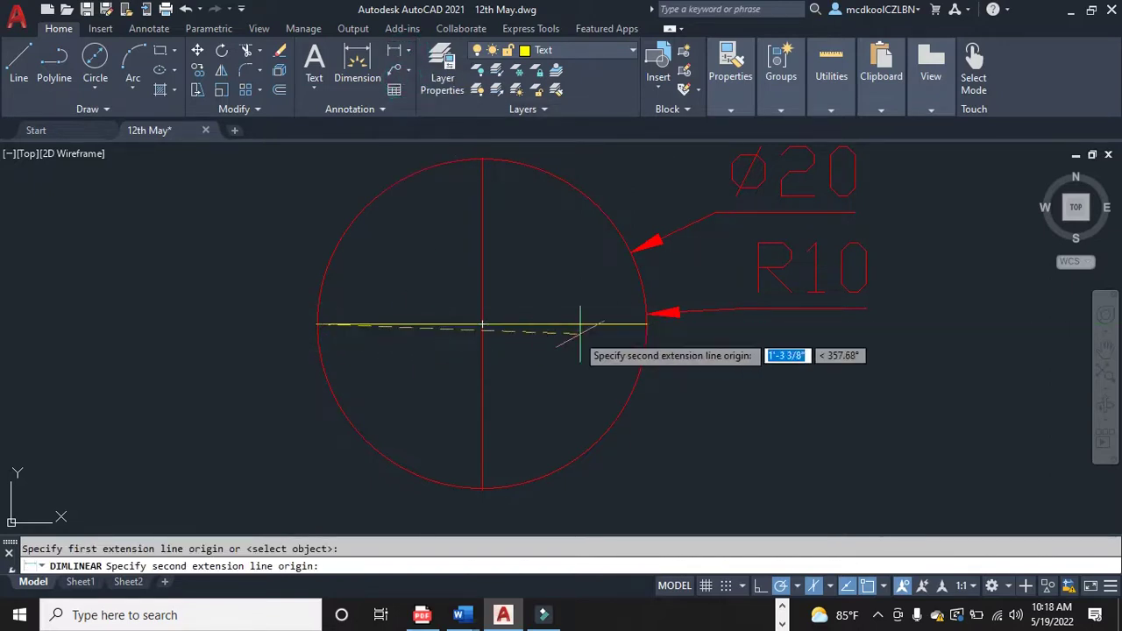
pyautogui.click(647, 325)
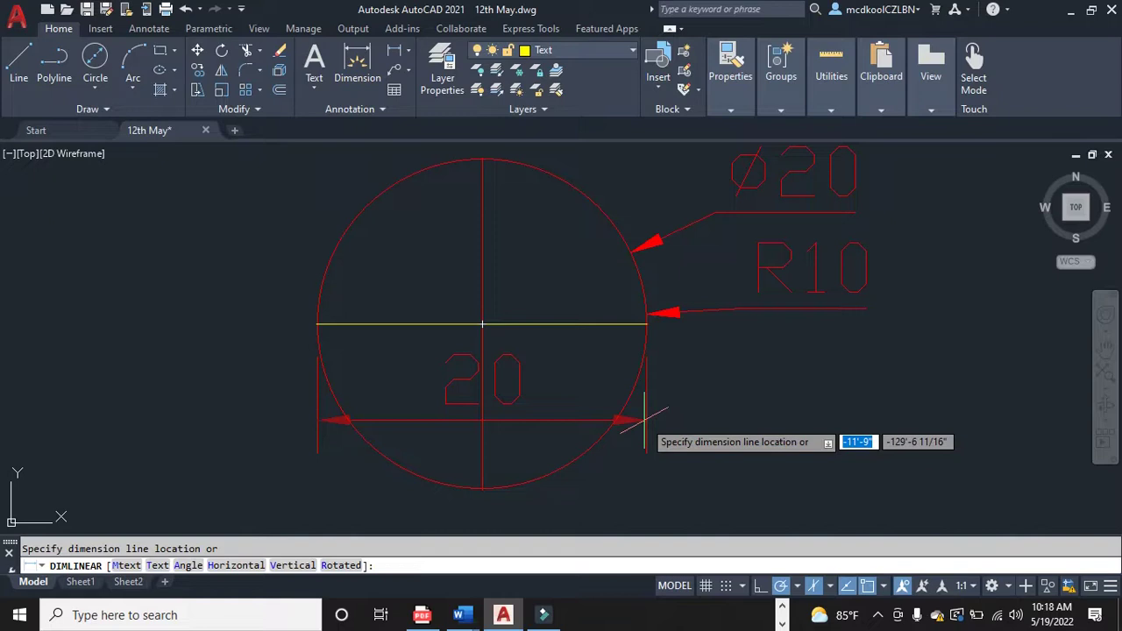
pyautogui.rightClick(646, 421)
pyautogui.click(696, 150)
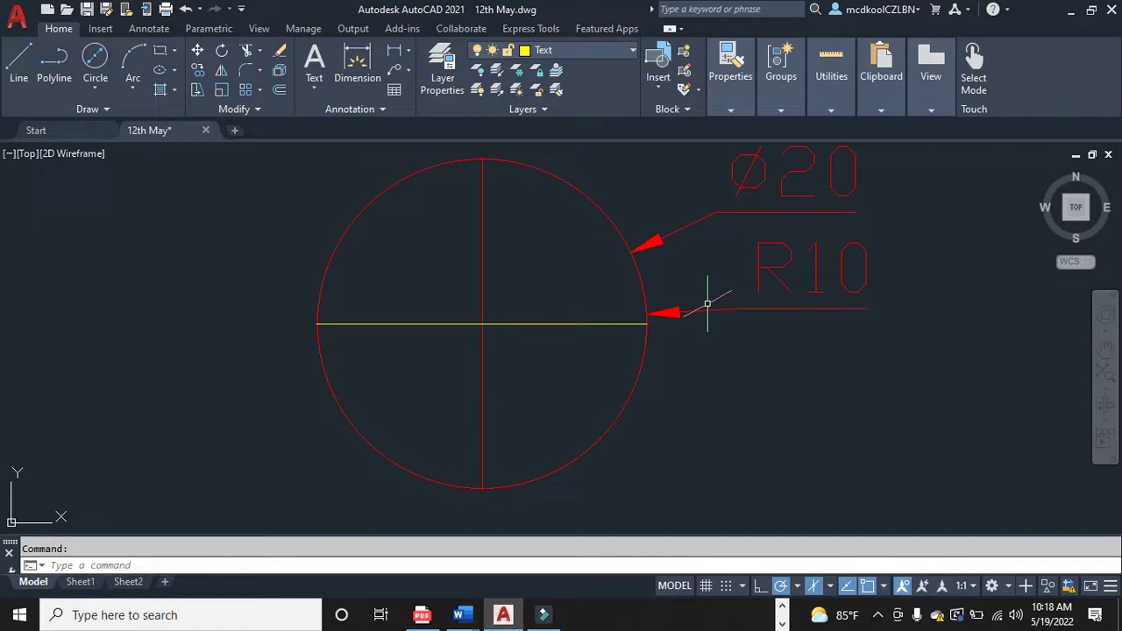
pyautogui.click(18, 60)
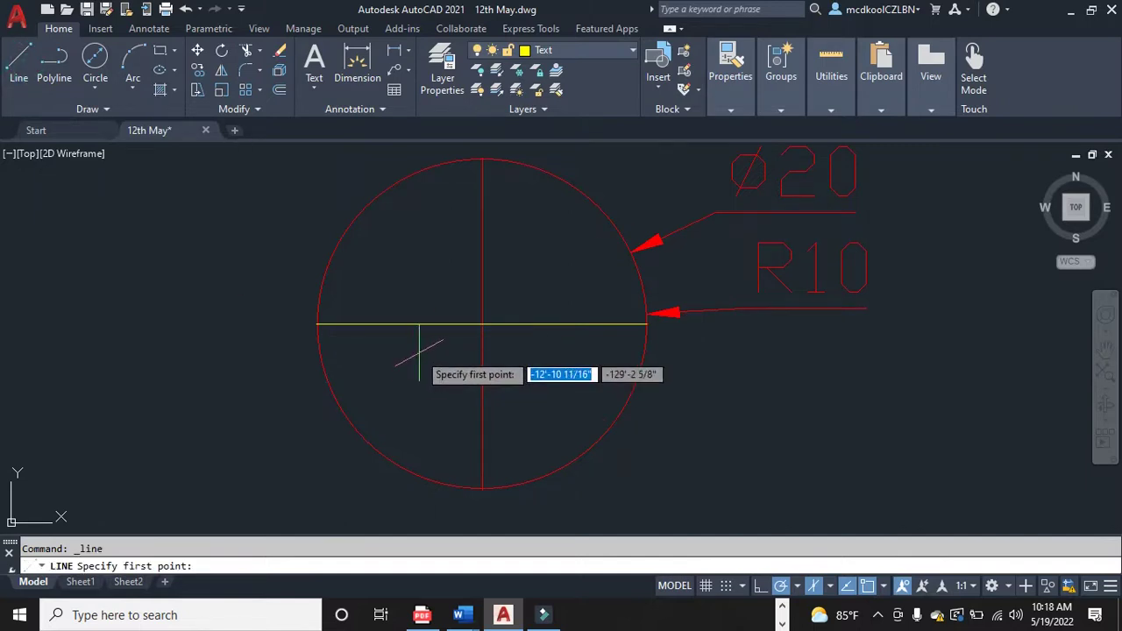
pyautogui.click(482, 325)
pyautogui.rightClick(470, 343)
pyautogui.click(495, 377)
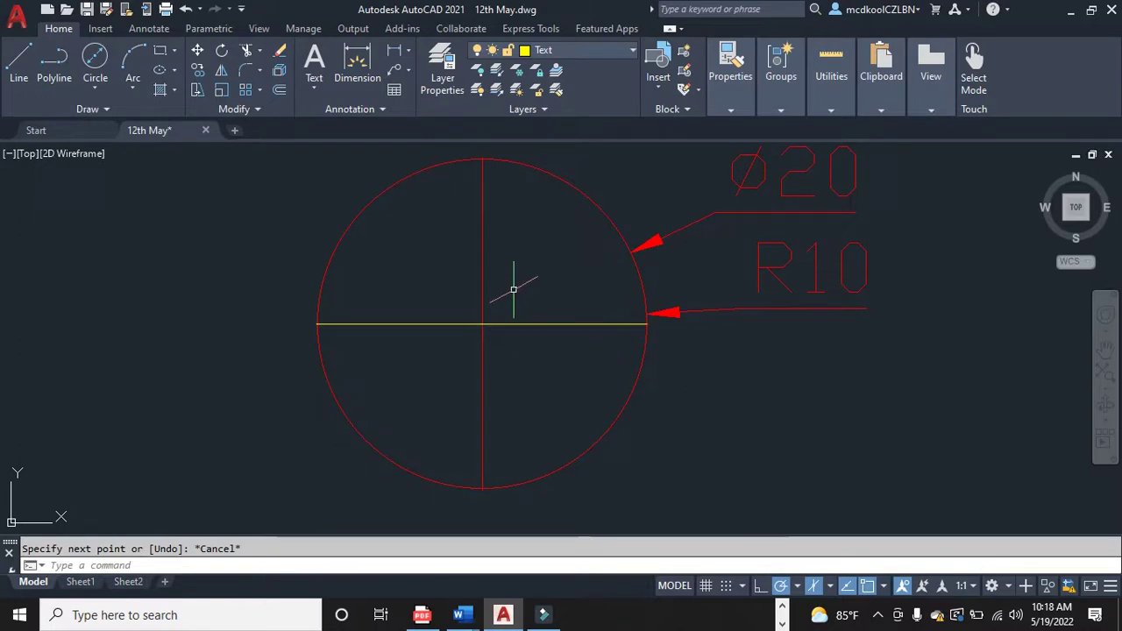
# Trim away the horizontal line that crosses the smallest circle
pyautogui.write('trim')
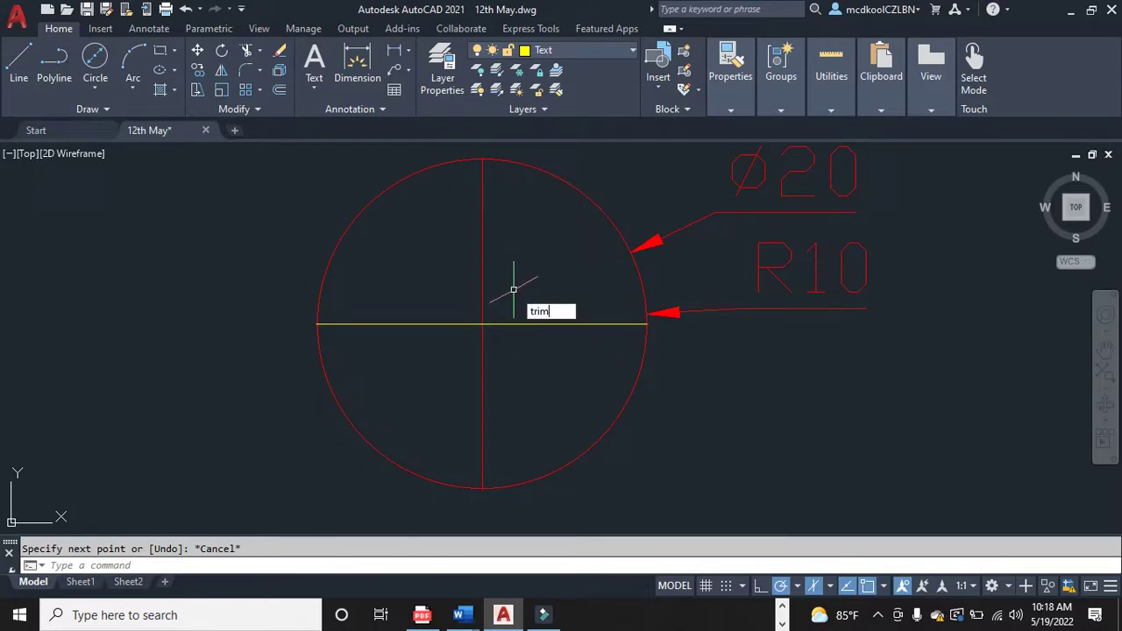
pyautogui.press('Return')
pyautogui.click(412, 324)
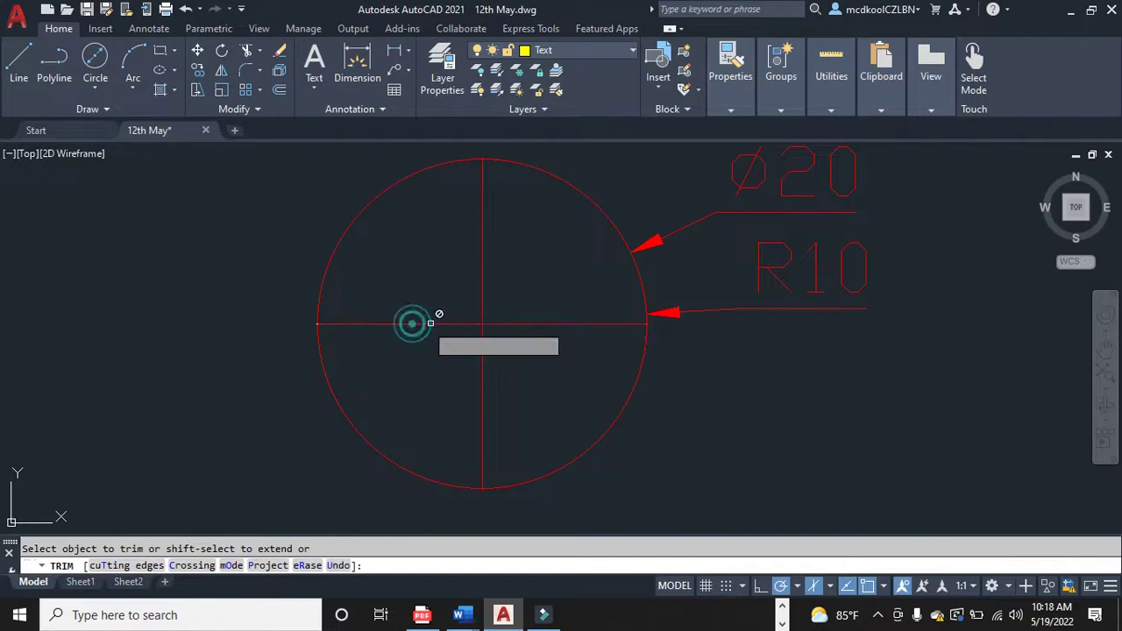
pyautogui.press('Escape')
# Draw a horizontal radius line from the centre of the smallest circle to its right edge
pyautogui.click(23, 61)
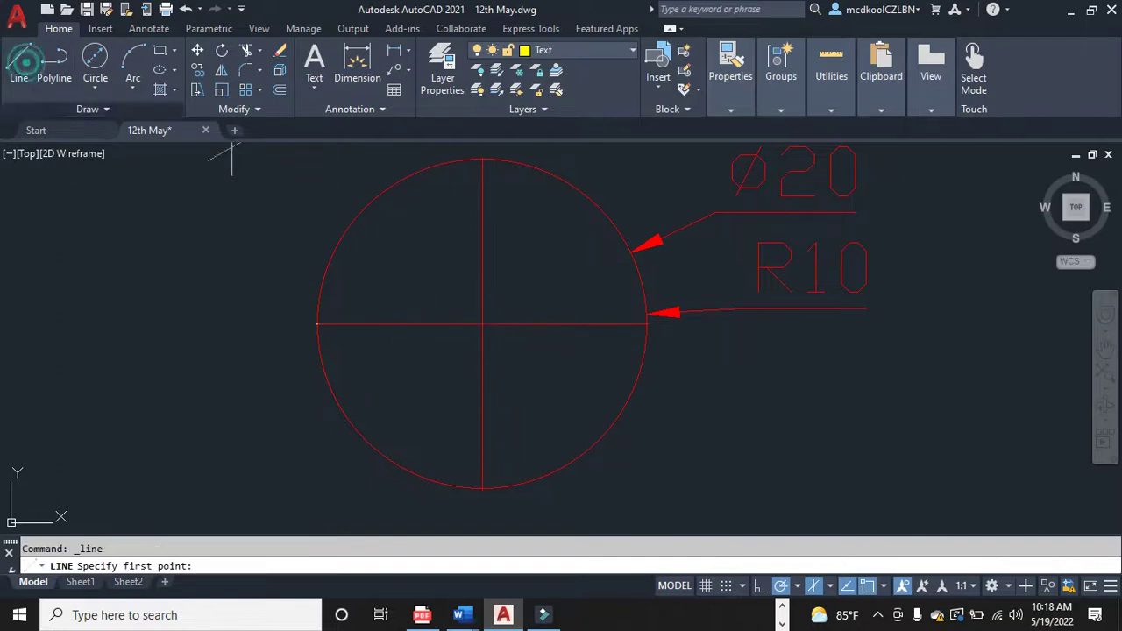
pyautogui.scroll(5, 483, 325)
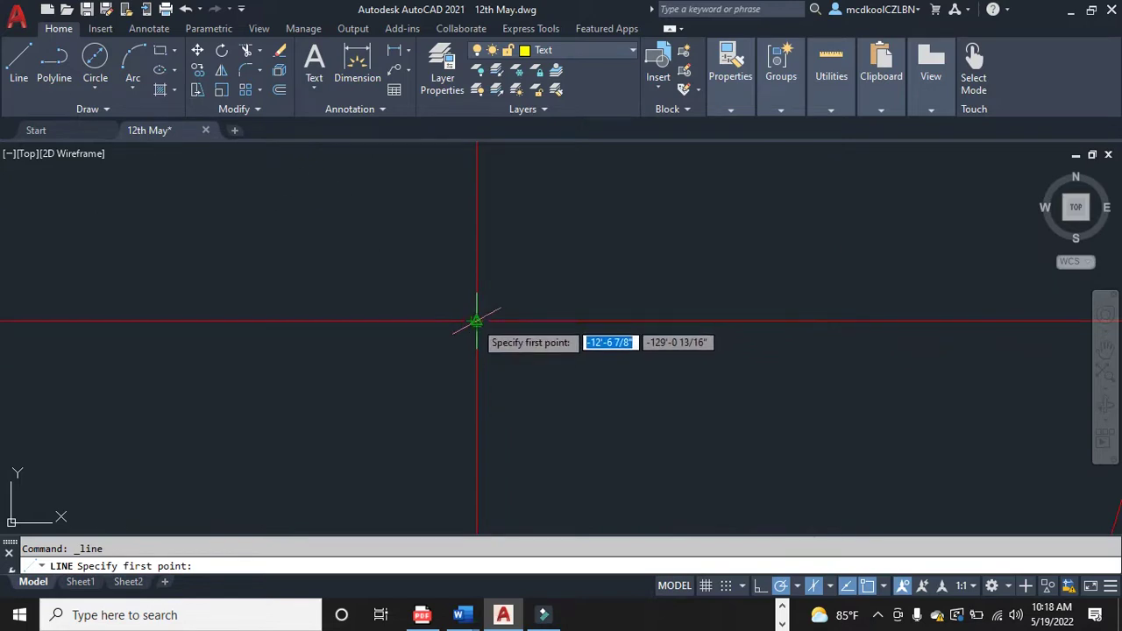
pyautogui.click(476, 322)
pyautogui.scroll(-5, 476, 323)
pyautogui.rightClick(602, 338)
pyautogui.click(624, 374)
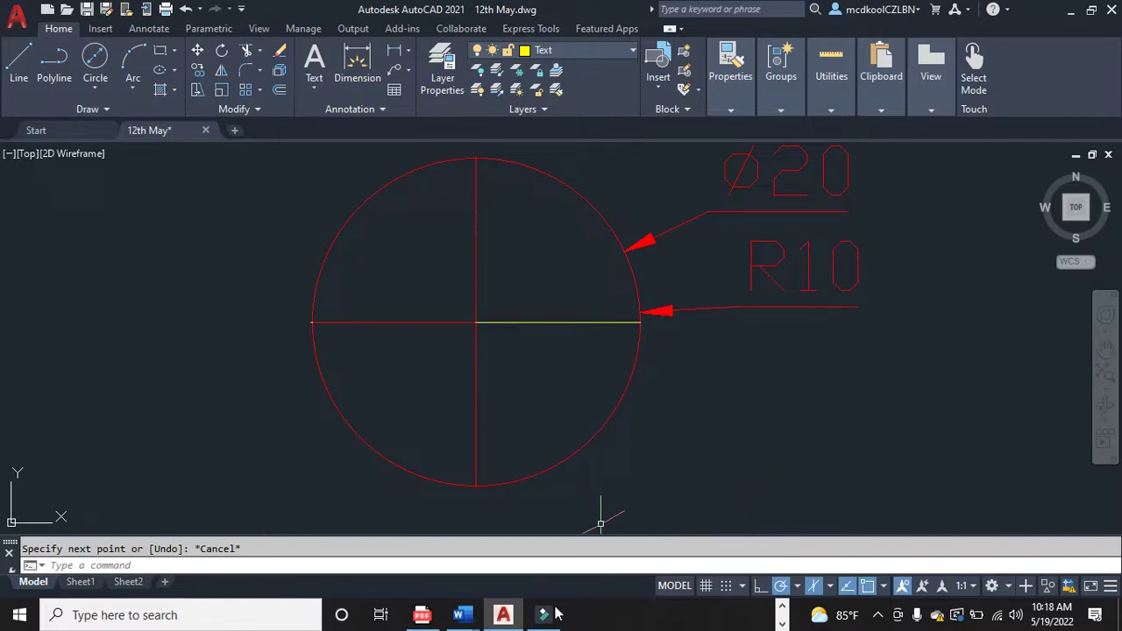
# Switch to the Chrome window showing the Body and Screw technical drawing and enlarge the page
pyautogui.click(781, 606)
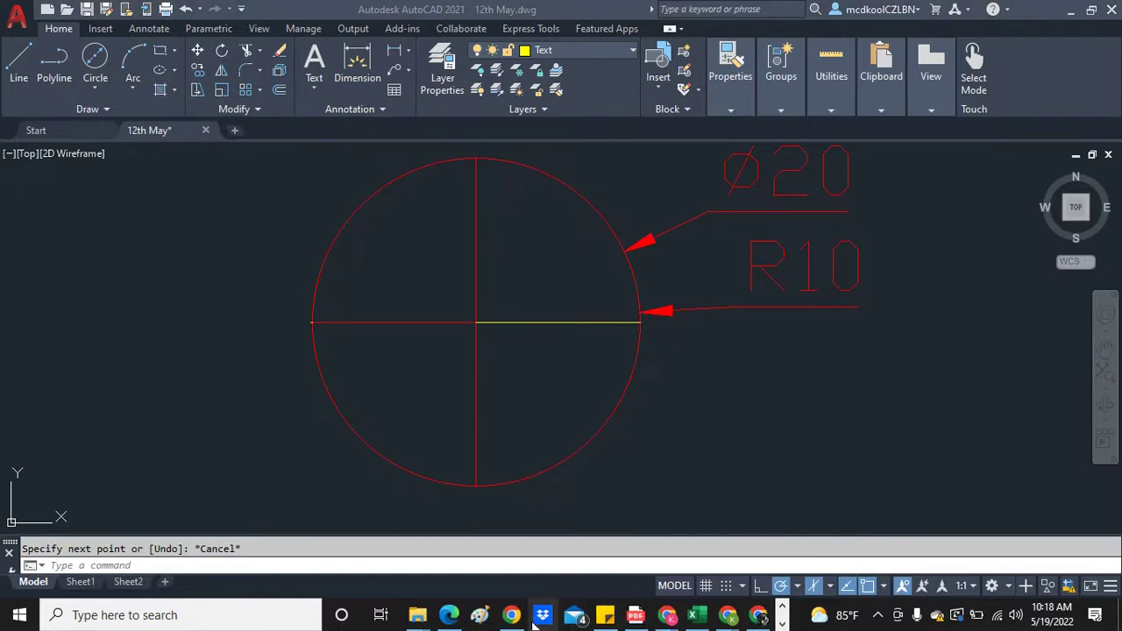
pyautogui.moveTo(665, 620)
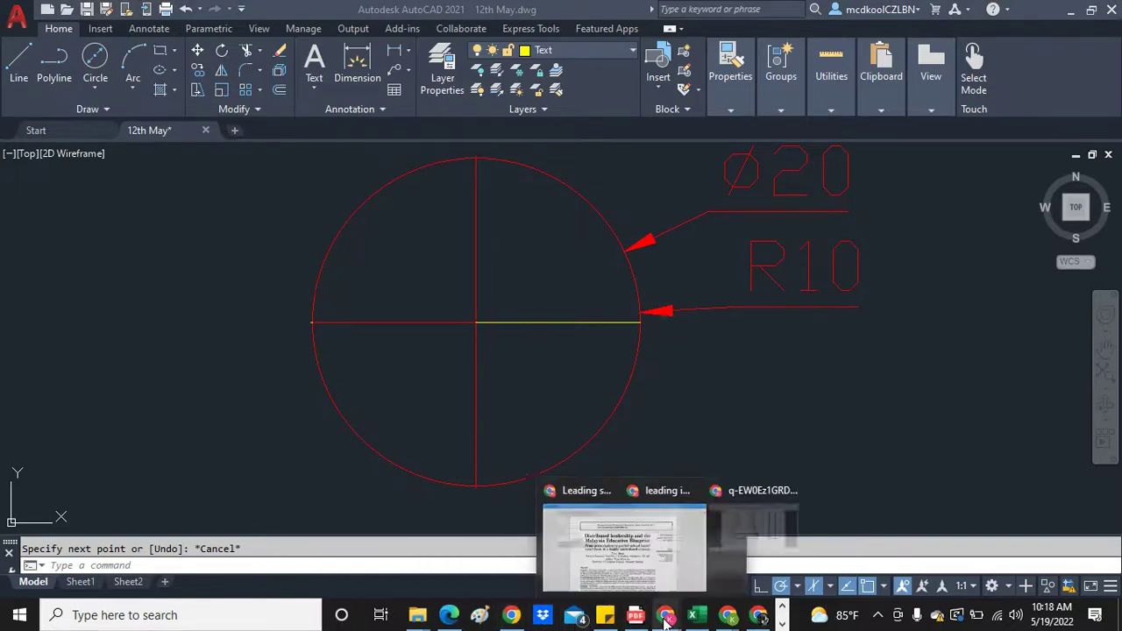
pyautogui.click(720, 562)
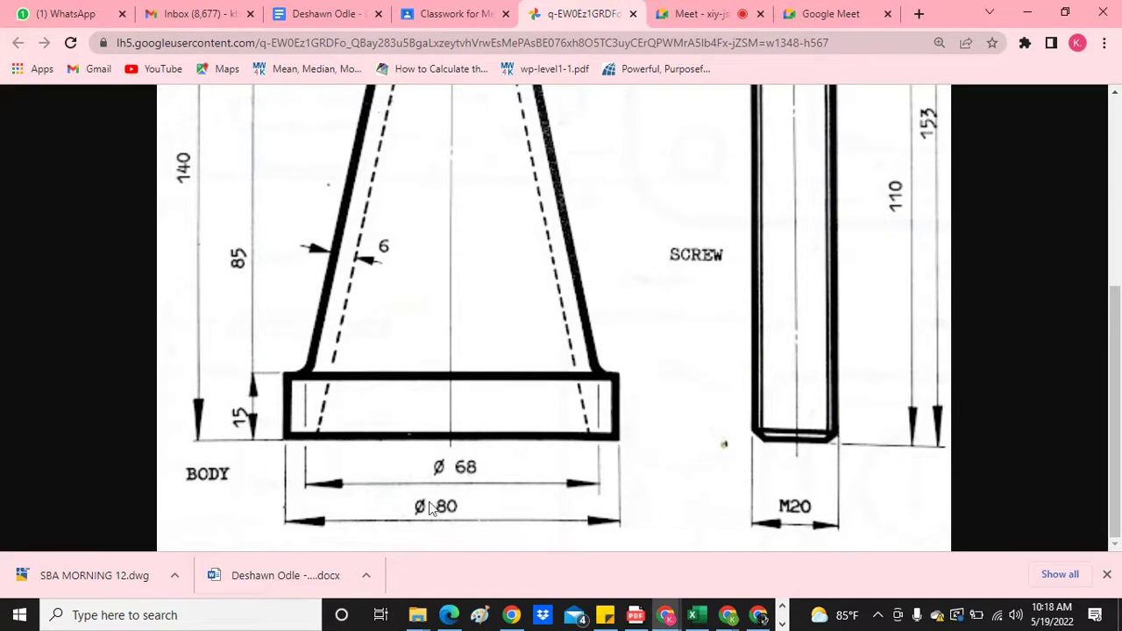
pyautogui.scroll(2, 430, 513)
pyautogui.scroll(-2, 432, 526)
pyautogui.click(1104, 42)
pyautogui.click(1053, 176)
pyautogui.click(501, 375)
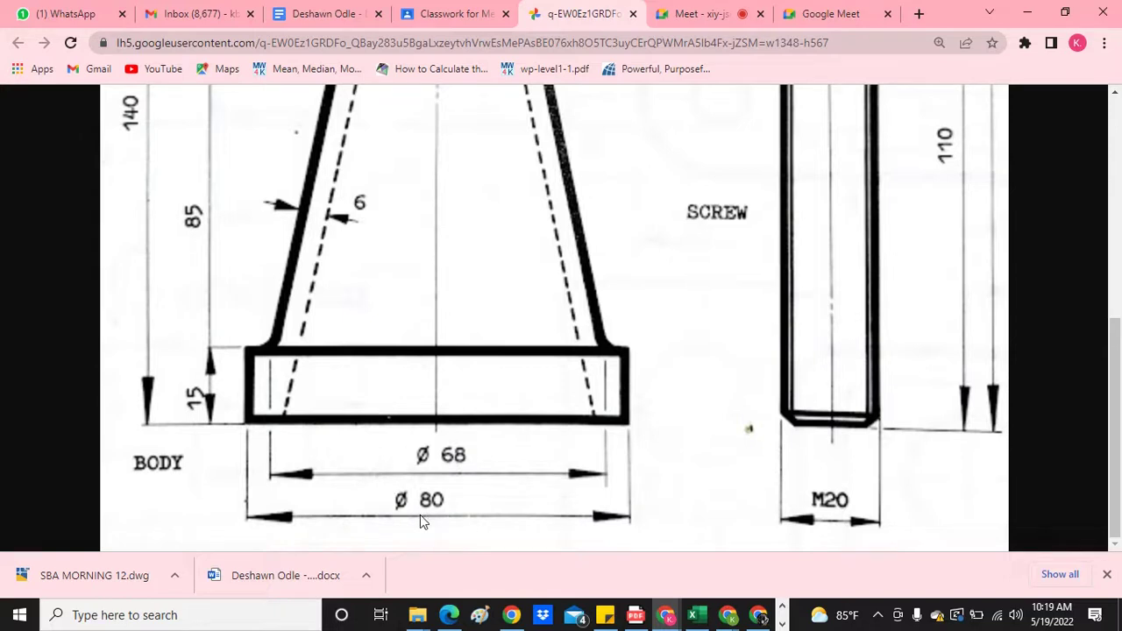
# Examine the diameter, radius and thread dimensions on the Body and Screw drawing, and return to the circles in AutoCAD
pyautogui.scroll(4, 459, 423)
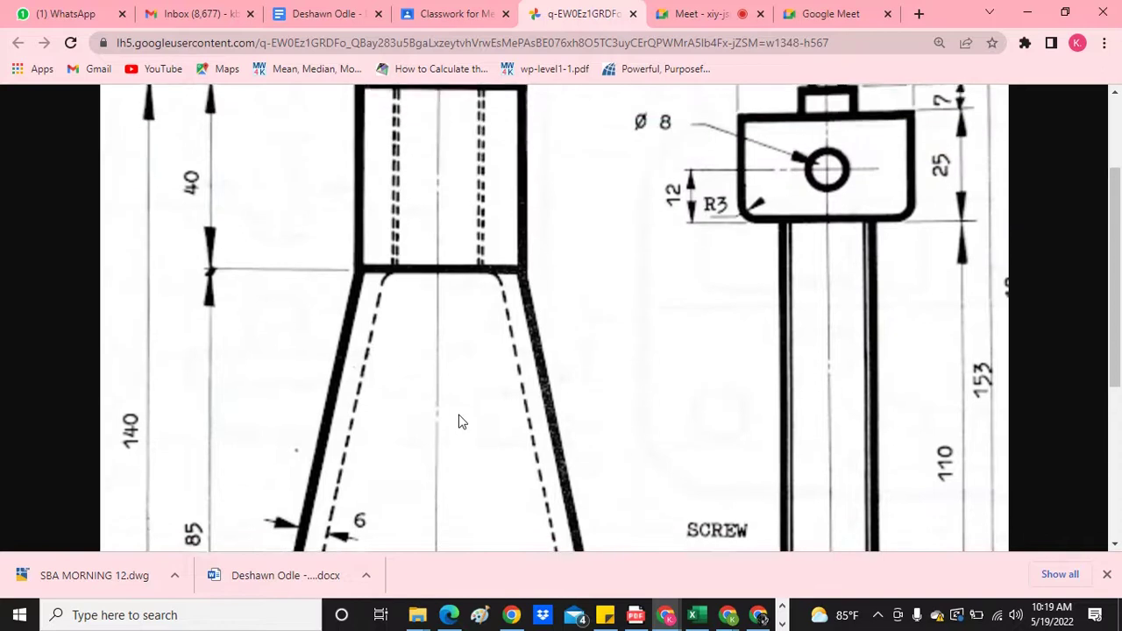
pyautogui.scroll(2, 458, 423)
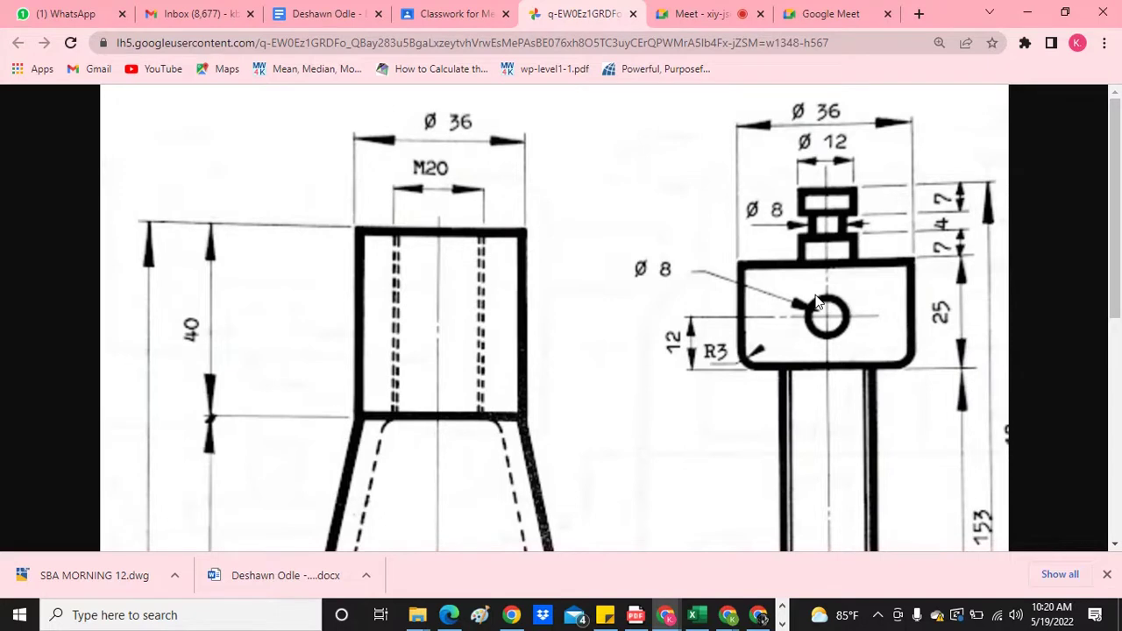
pyautogui.scroll(-5, 815, 302)
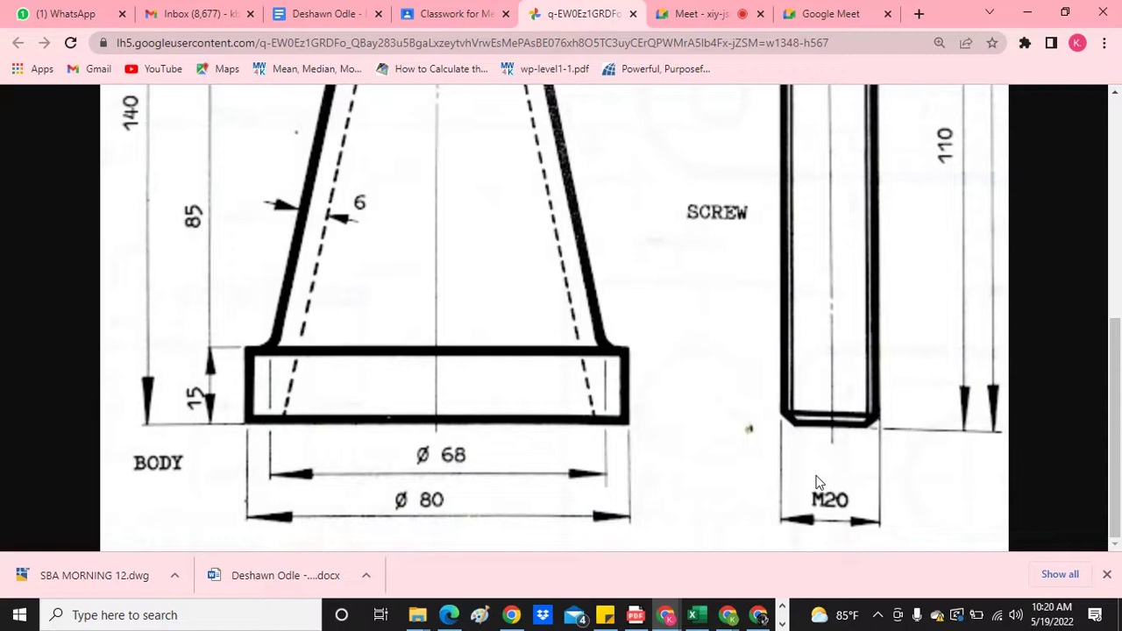
pyautogui.scroll(6, 748, 456)
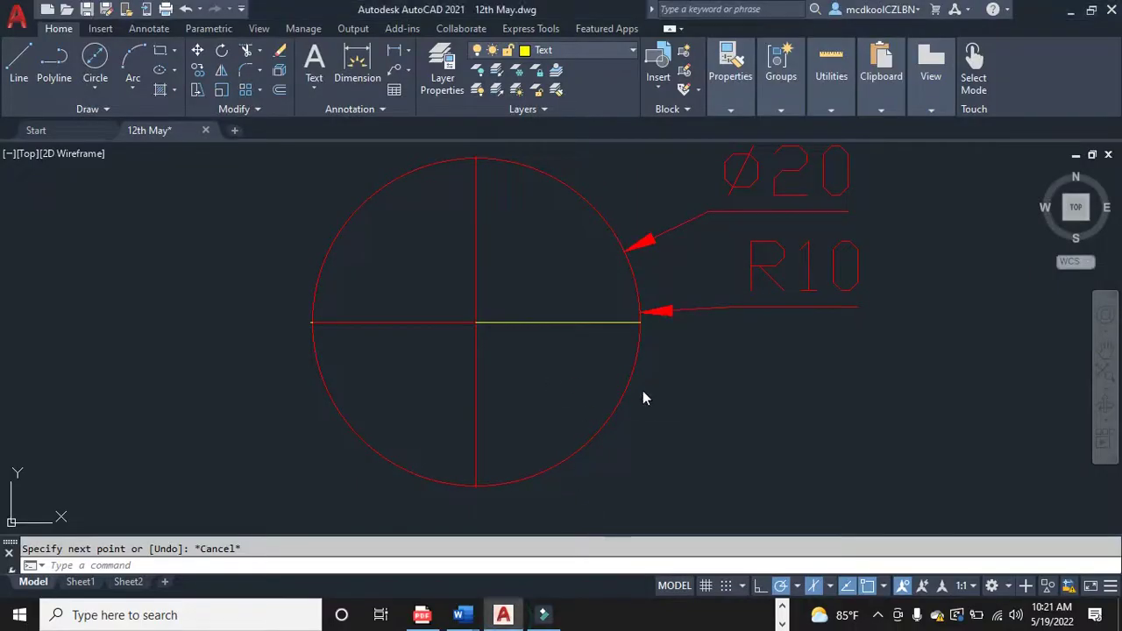
pyautogui.scroll(-2, 642, 391)
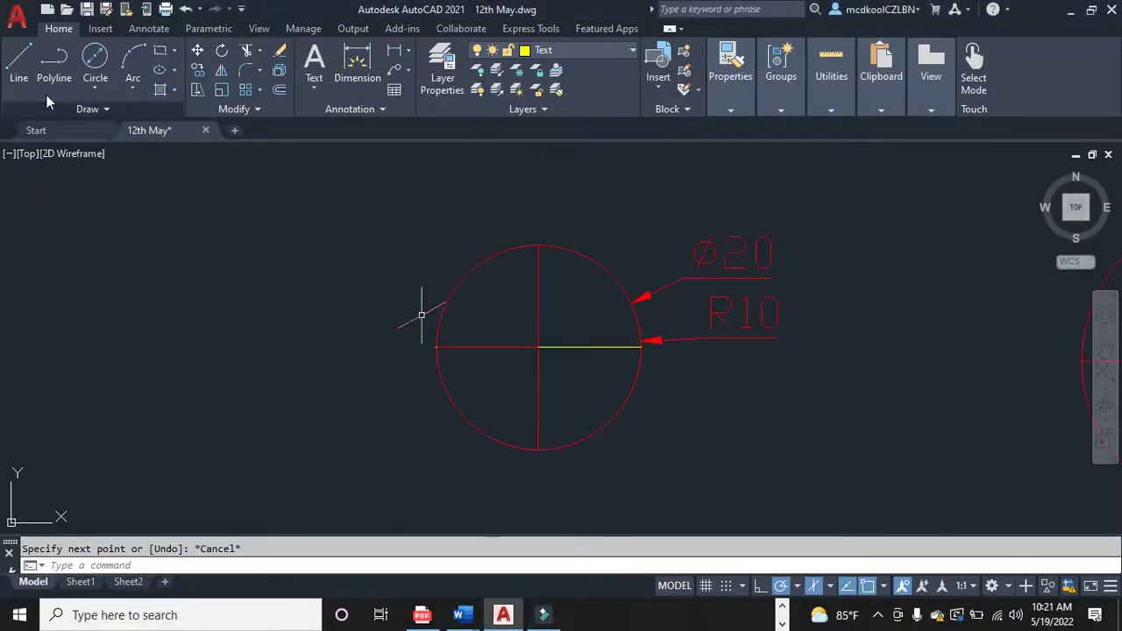
# Below the smallest circle, draw a rising 30° line and a horizontal line back from its upper end, with polar tracking at 30° increments
pyautogui.click(18, 63)
pyautogui.scroll(-5, 275, 338)
pyautogui.scroll(4, 188, 402)
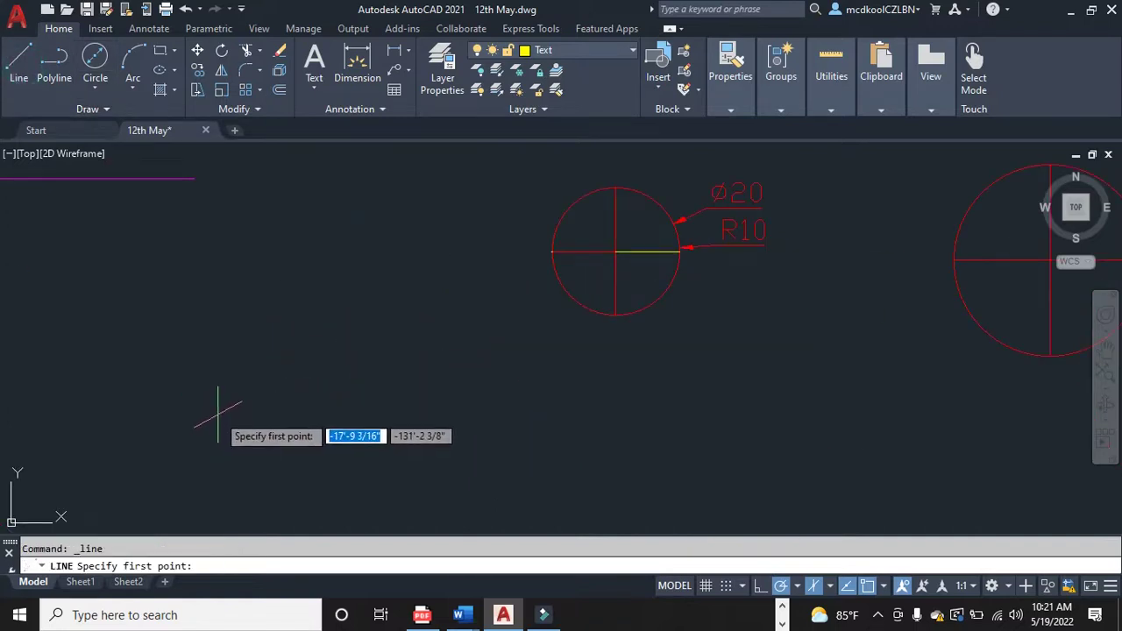
pyautogui.click(218, 414)
pyautogui.scroll(4, 276, 386)
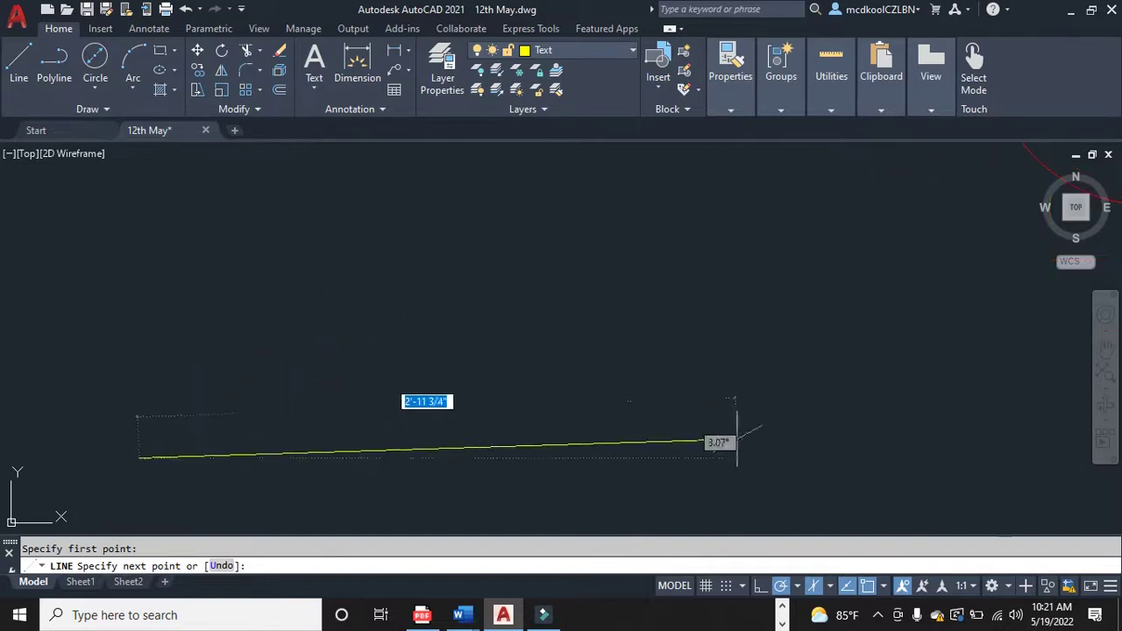
pyautogui.click(800, 587)
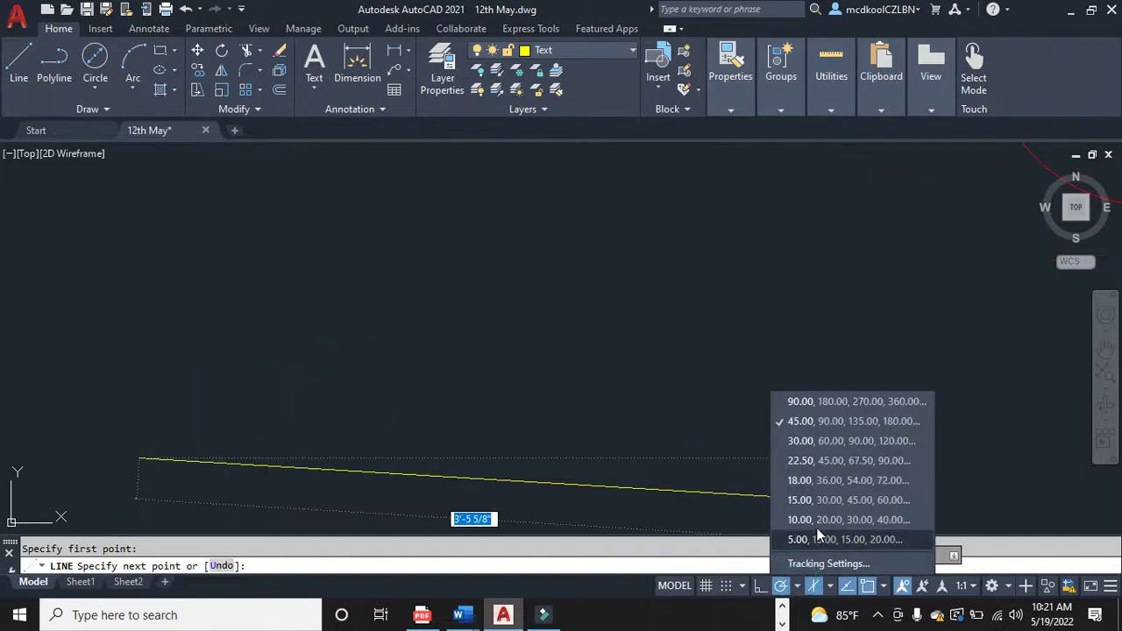
pyautogui.click(815, 447)
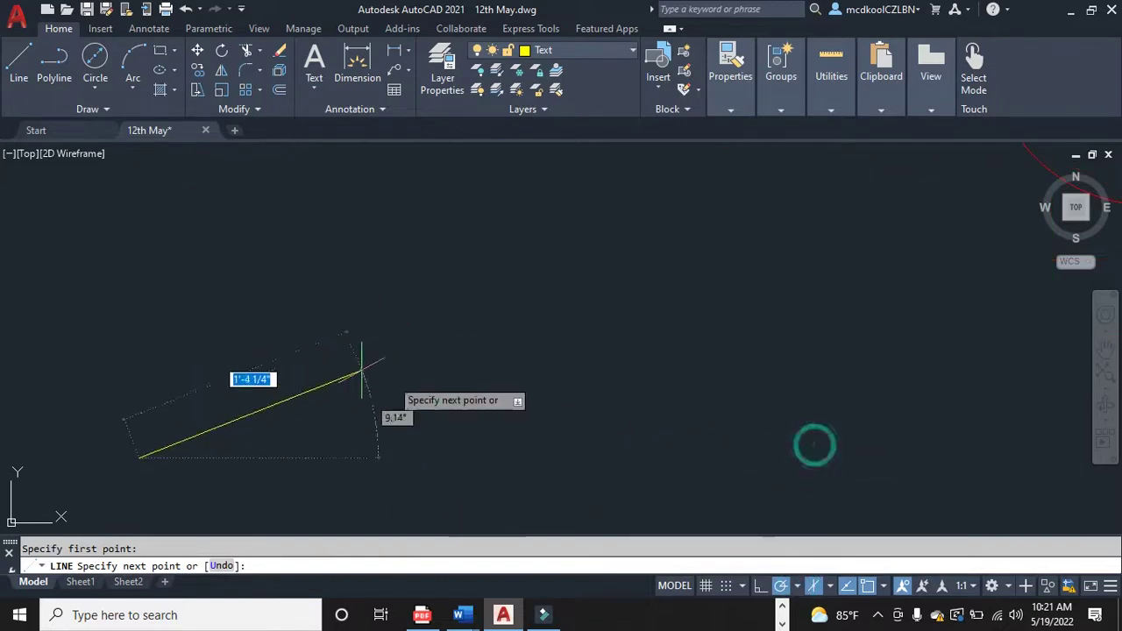
pyautogui.click(384, 315)
pyautogui.click(158, 316)
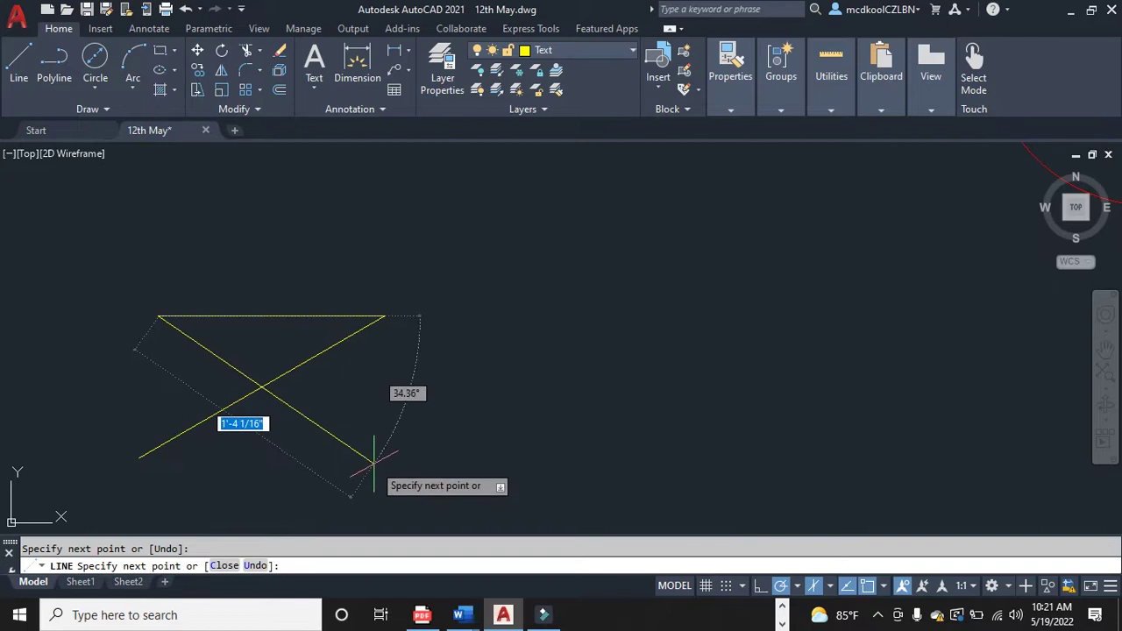
# Draw a second diagonal line descending at 30° from the horizontal line's left end so that it crosses the first diagonal
pyautogui.rightClick(419, 461)
pyautogui.click(465, 281)
pyautogui.rightClick(334, 258)
pyautogui.click(380, 267)
pyautogui.click(158, 316)
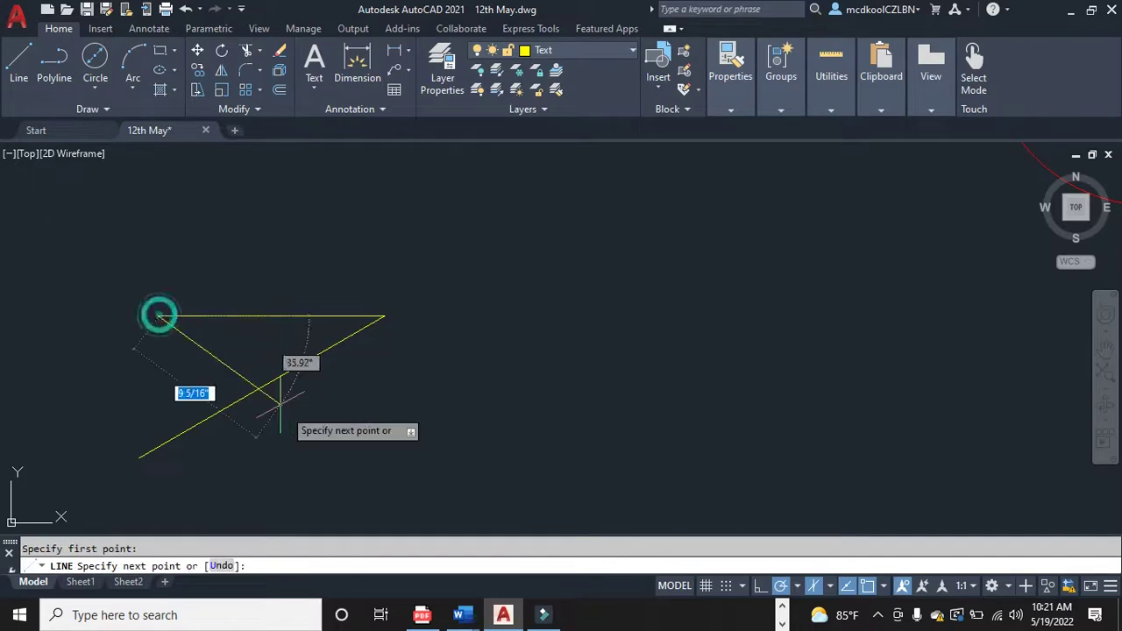
pyautogui.click(403, 457)
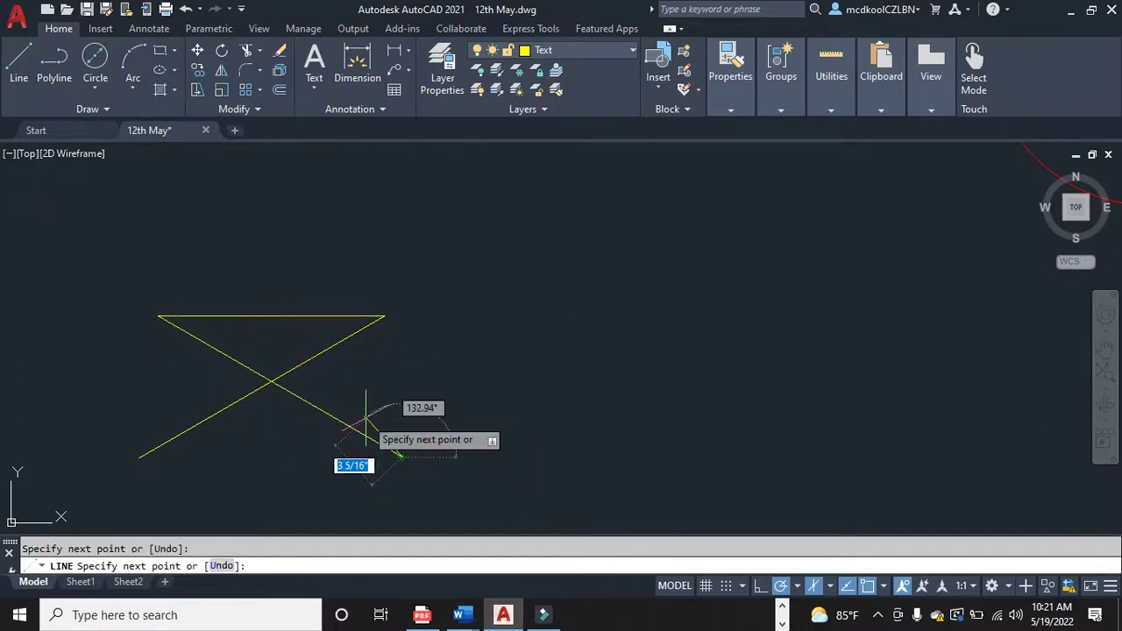
pyautogui.press('Escape')
# Erase the horizontal line joining the upper ends of the two crossing diagonals
pyautogui.click(302, 316)
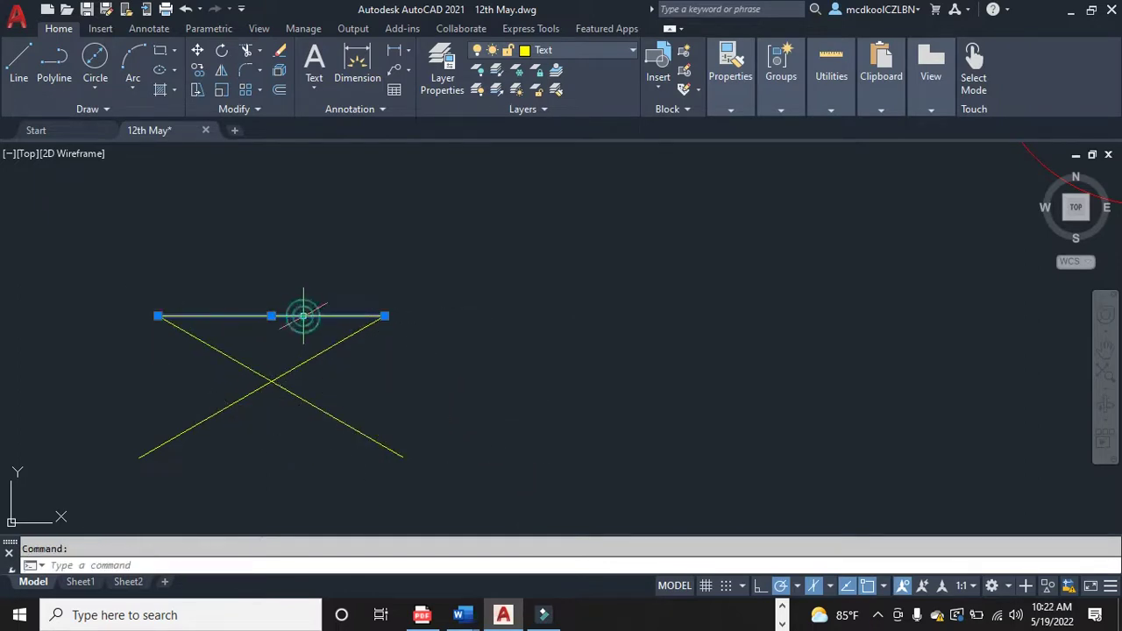
pyautogui.press('Delete')
pyautogui.scroll(-2, 391, 377)
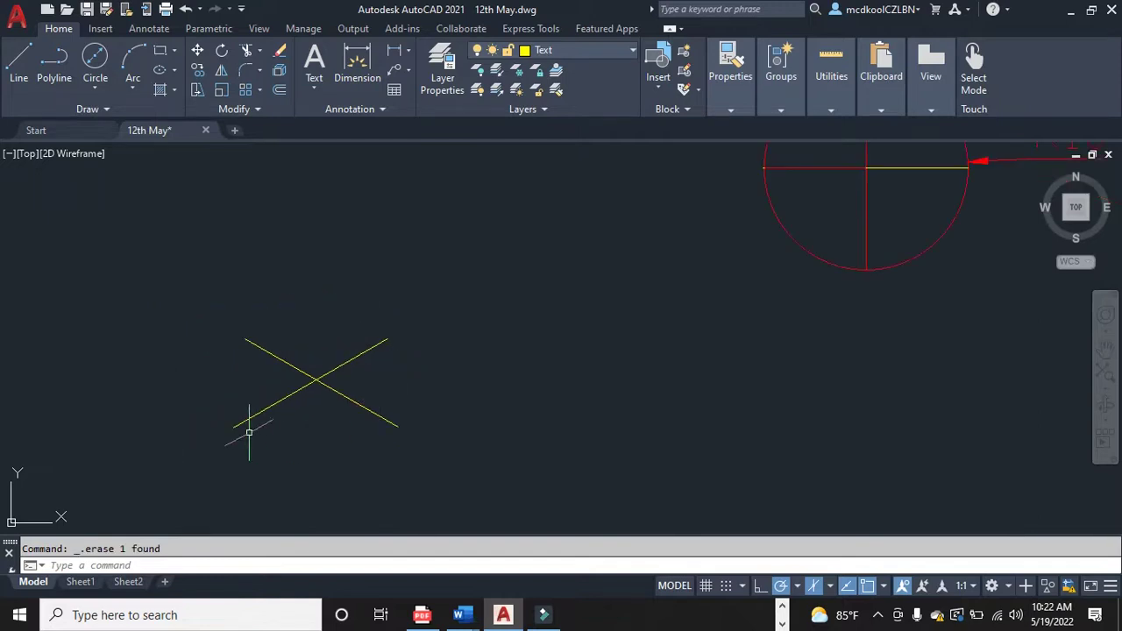
pyautogui.scroll(3, 249, 432)
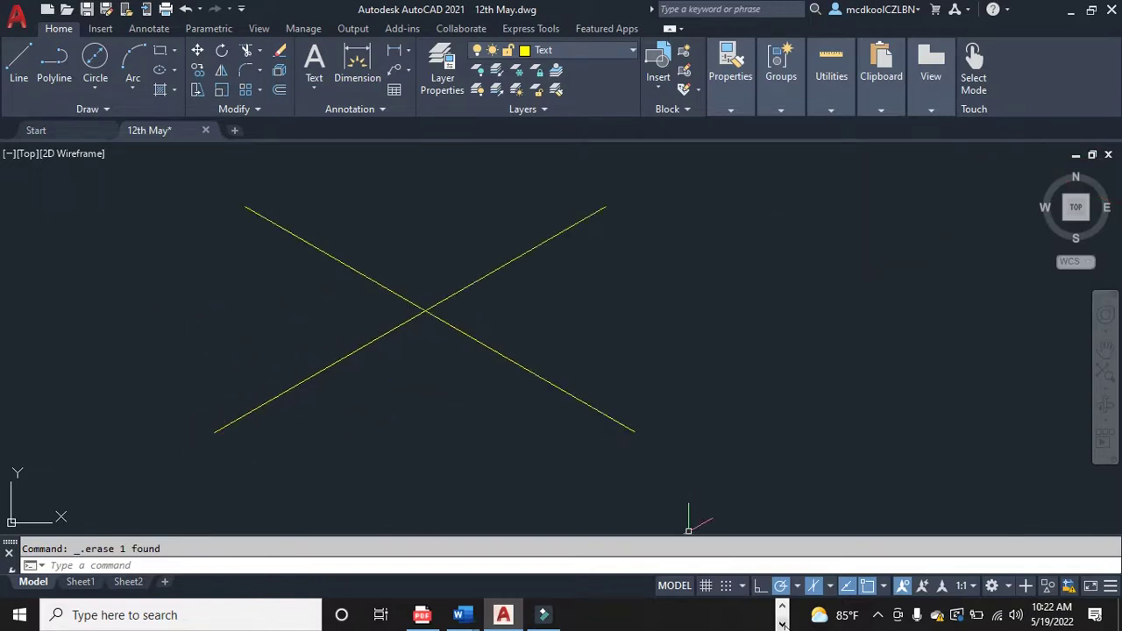
# Check the diameter dimensions on the Body and Screw drawing in Chrome, and return to AutoCAD
pyautogui.click(783, 608)
pyautogui.click(666, 615)
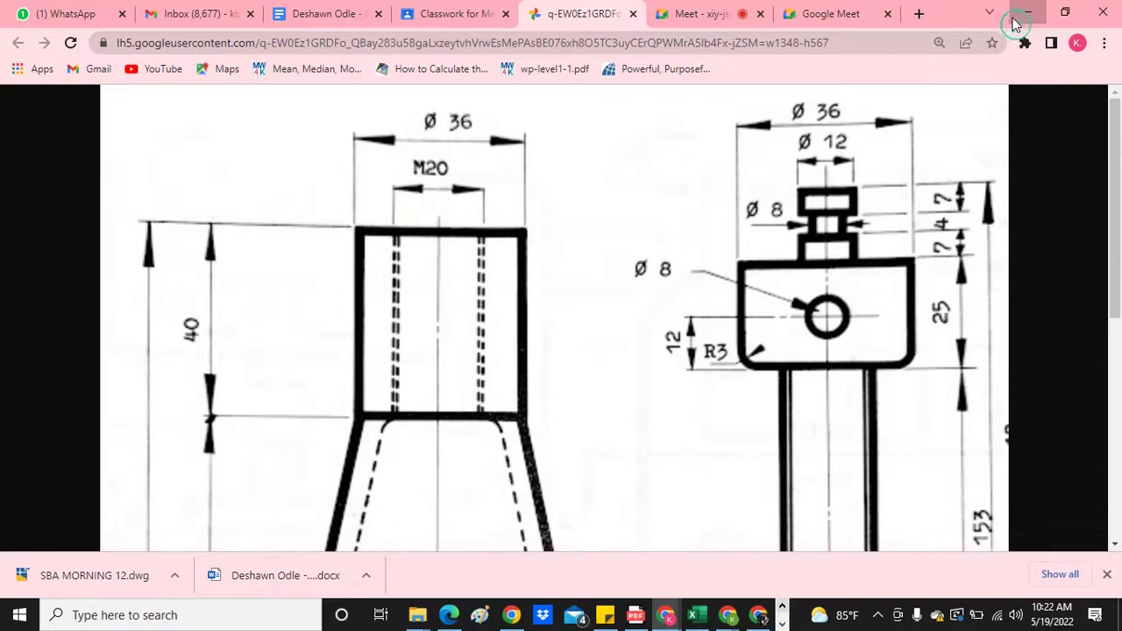
pyautogui.click(1027, 13)
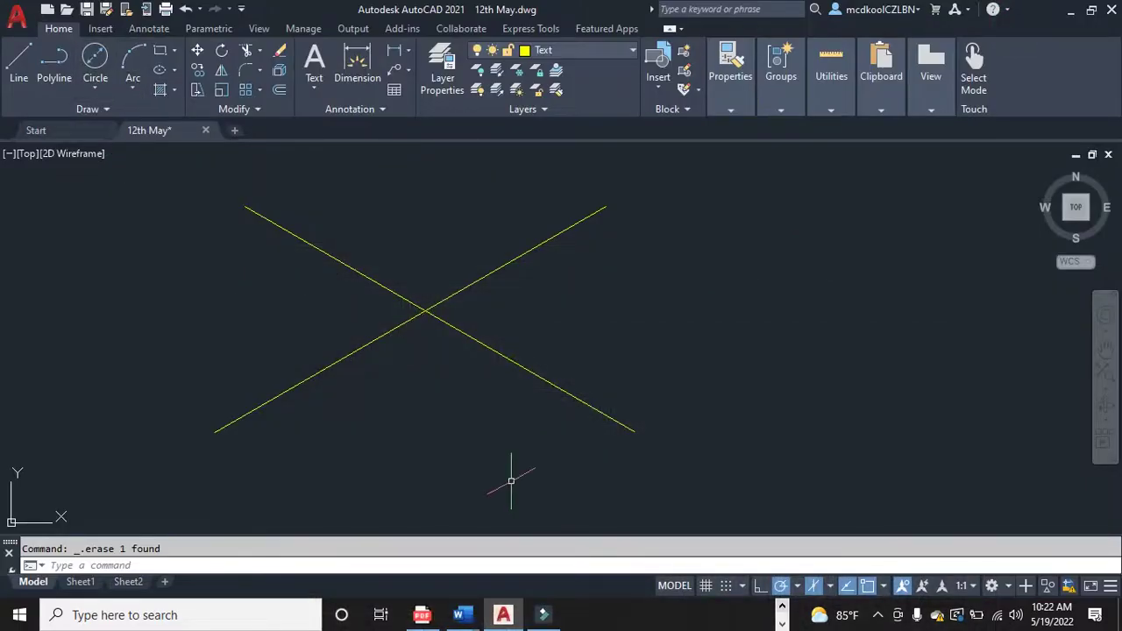
# Start an Ellipse isocircle on the top isoplane, centred where the two diagonals cross
pyautogui.write('ellipse')
pyautogui.press('Return')
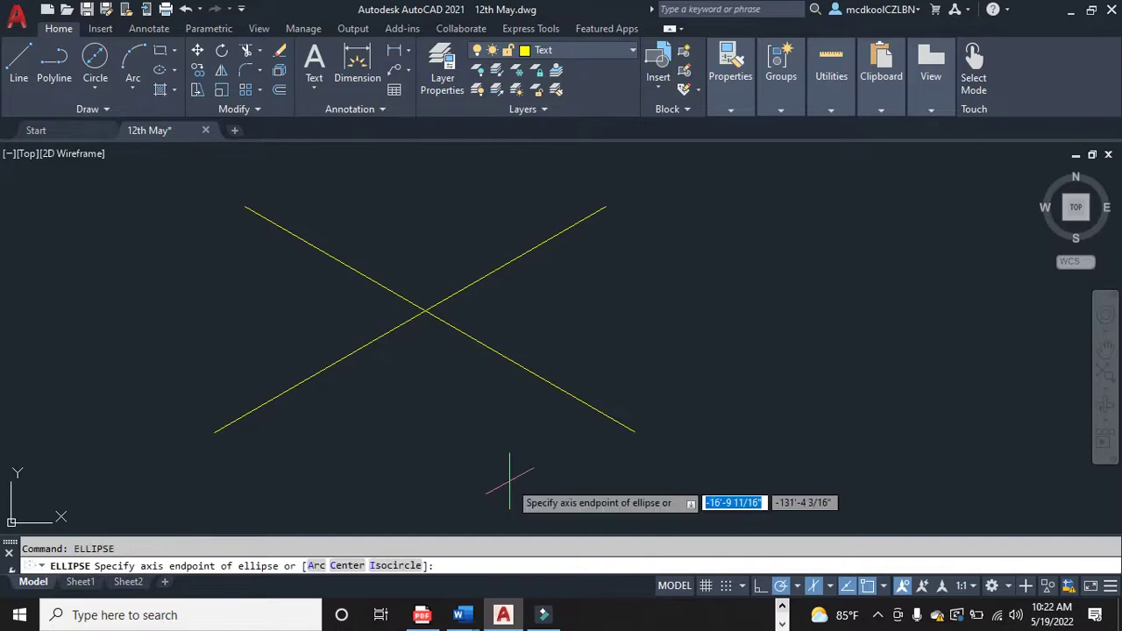
pyautogui.click(396, 566)
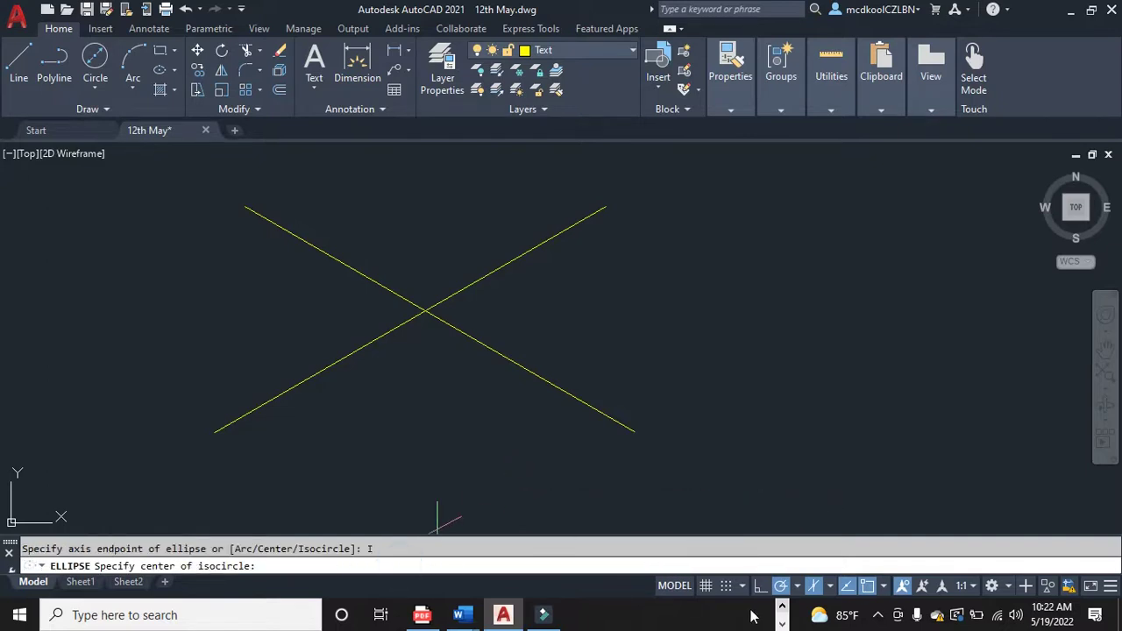
pyautogui.click(828, 585)
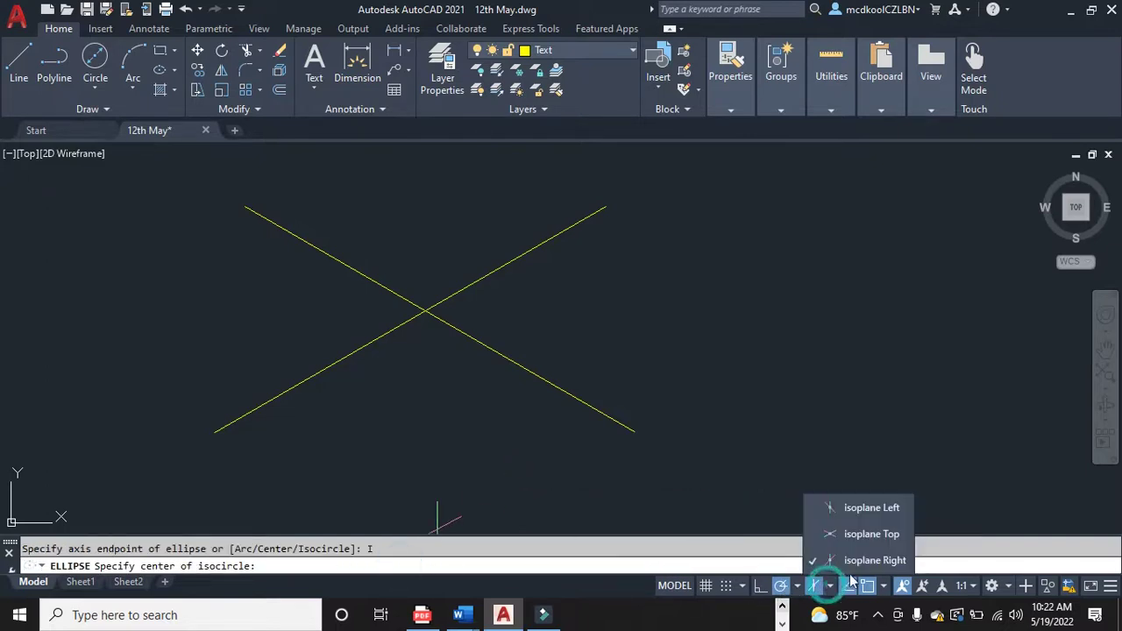
pyautogui.click(868, 533)
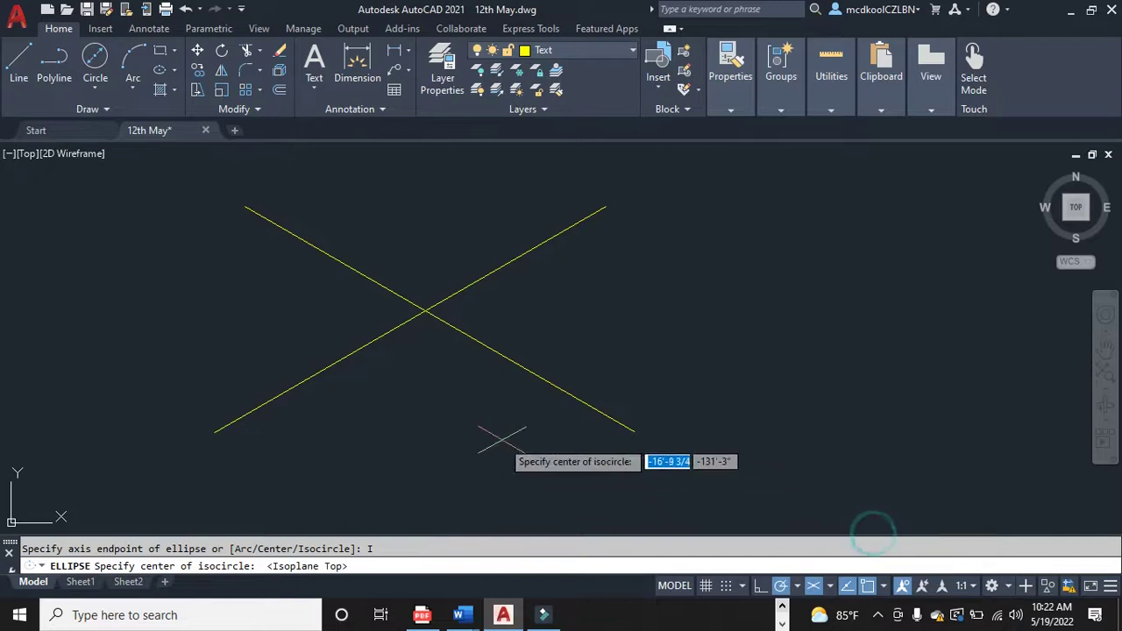
pyautogui.click(423, 310)
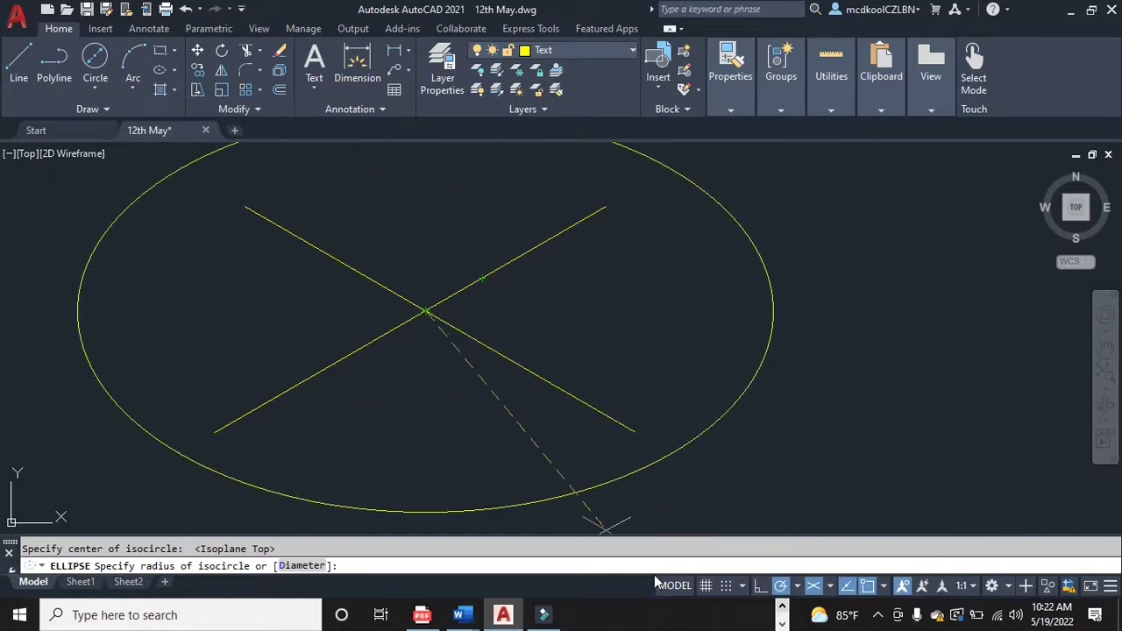
# Complete the isocircle by specifying its size as a diameter of 36
pyautogui.click(782, 606)
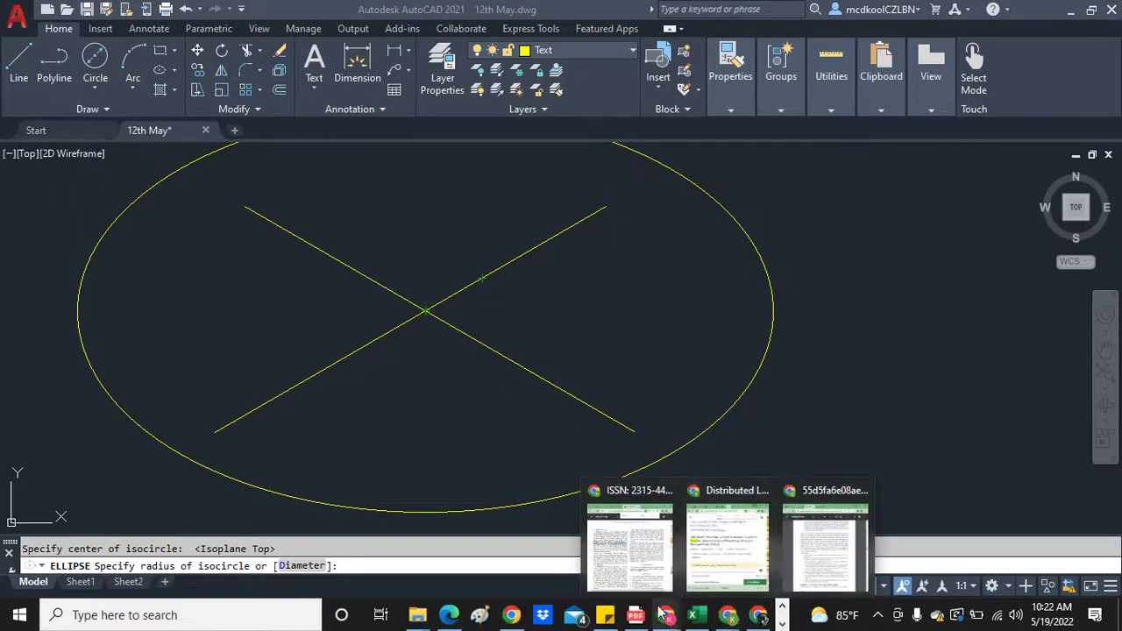
pyautogui.click(749, 564)
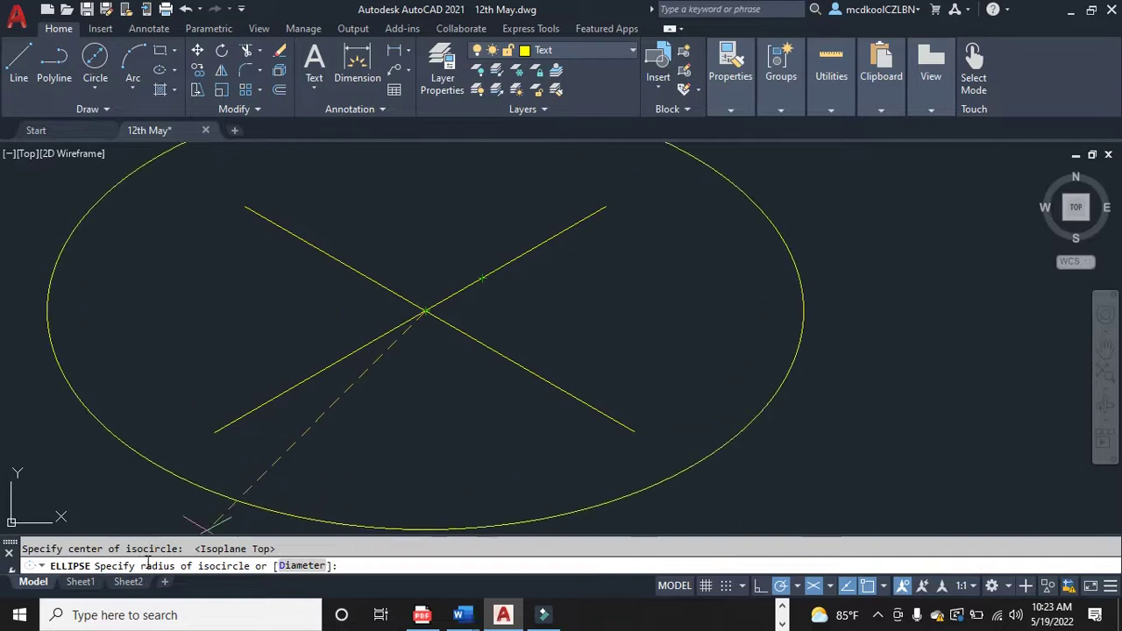
pyautogui.click(298, 566)
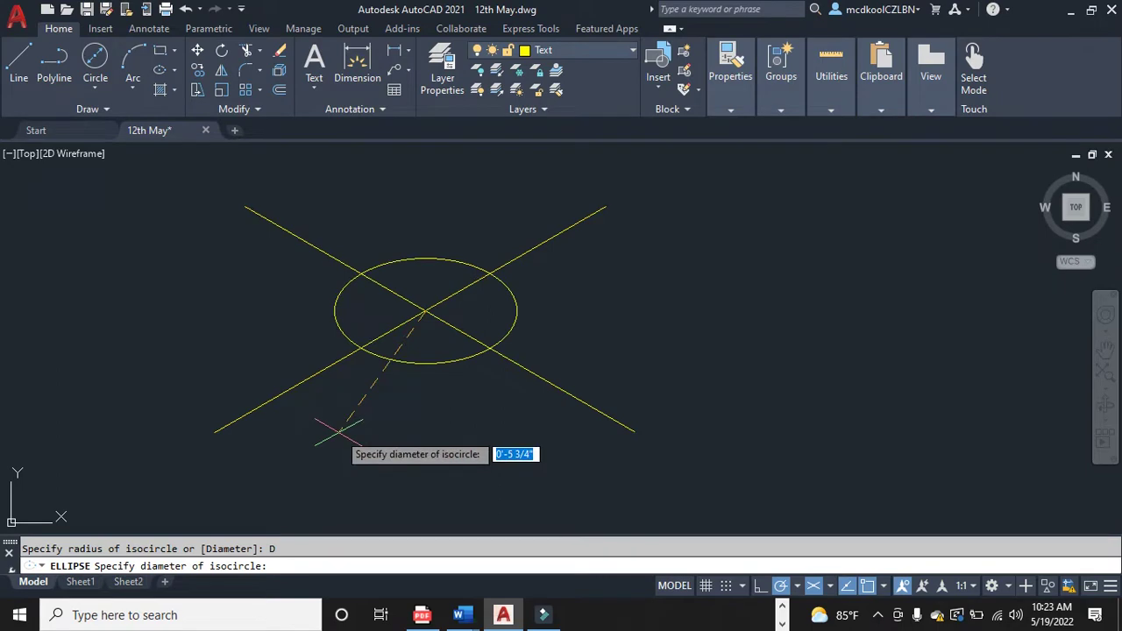
pyautogui.write('36')
pyautogui.press('Return')
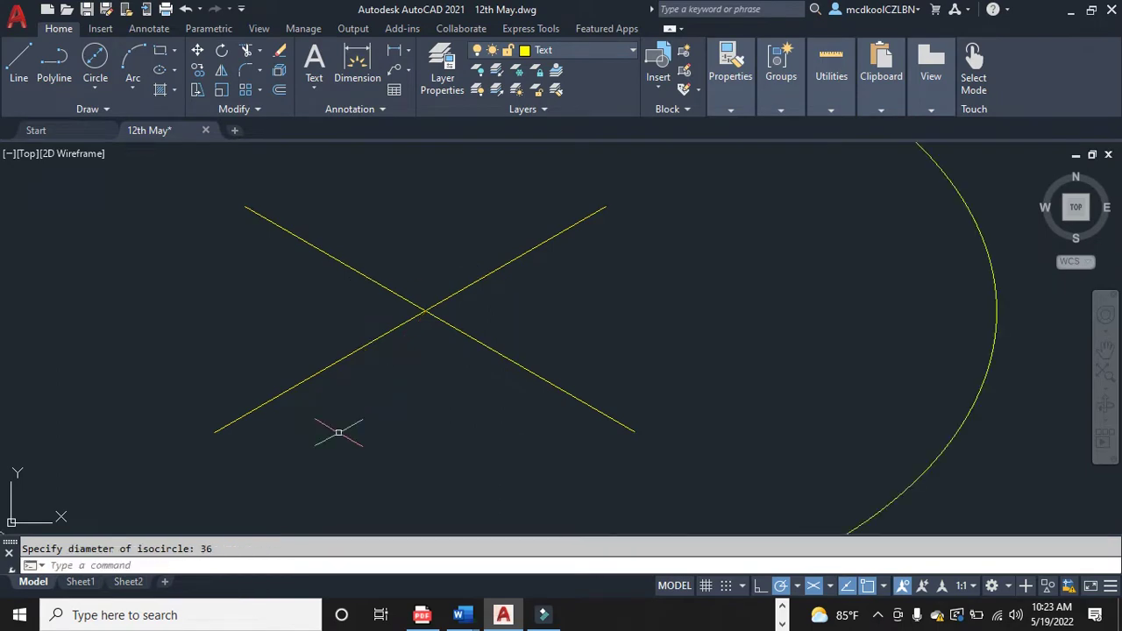
pyautogui.scroll(-4, 350, 411)
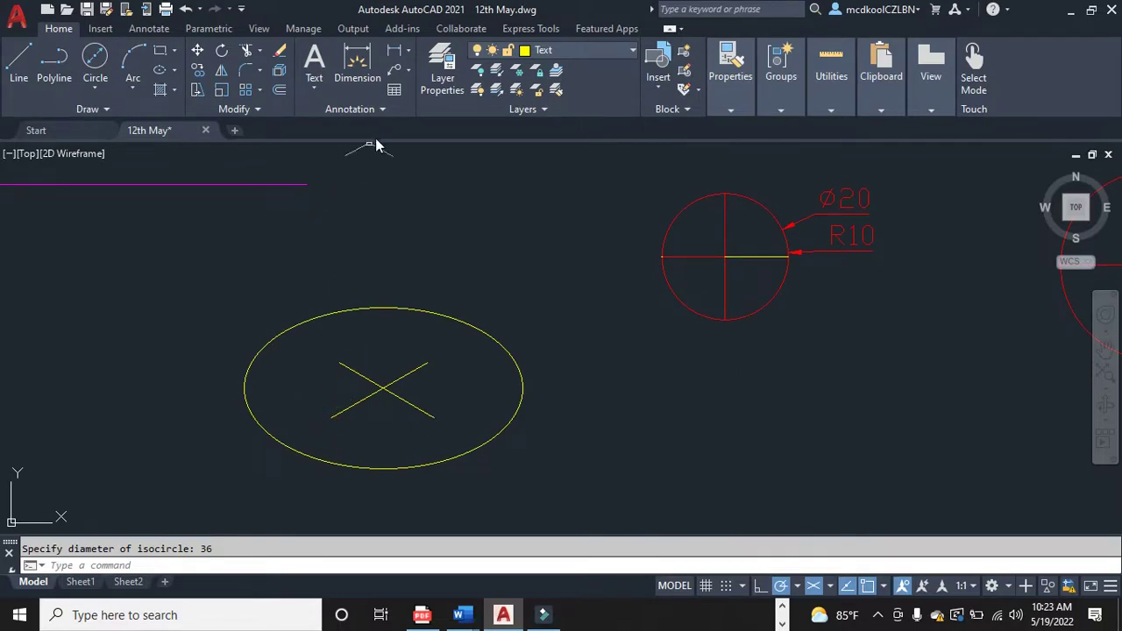
# Draw a vertical line 40 units straight down from the isocircle's centre
pyautogui.scroll(-2, 348, 448)
pyautogui.click(29, 58)
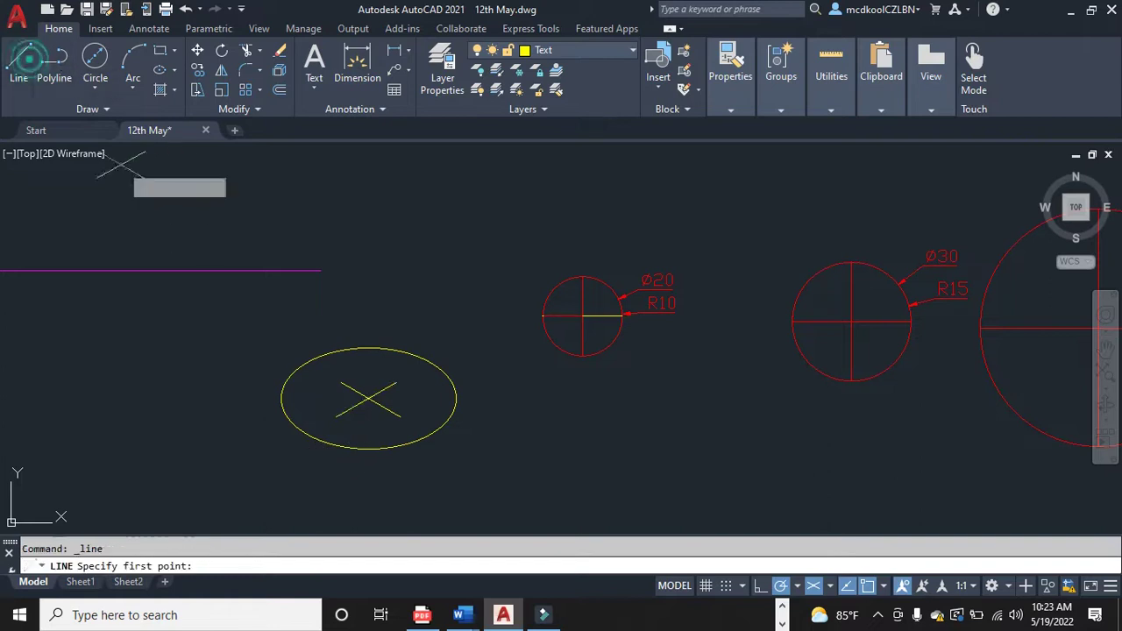
pyautogui.scroll(-2, 368, 399)
pyautogui.click(368, 400)
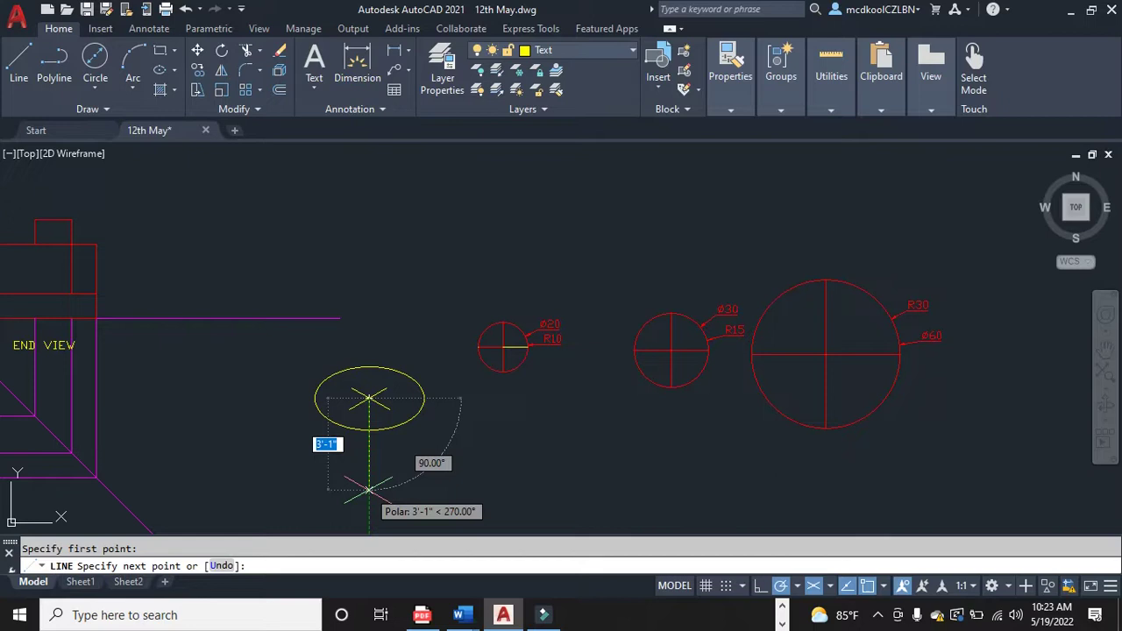
pyautogui.write('4')
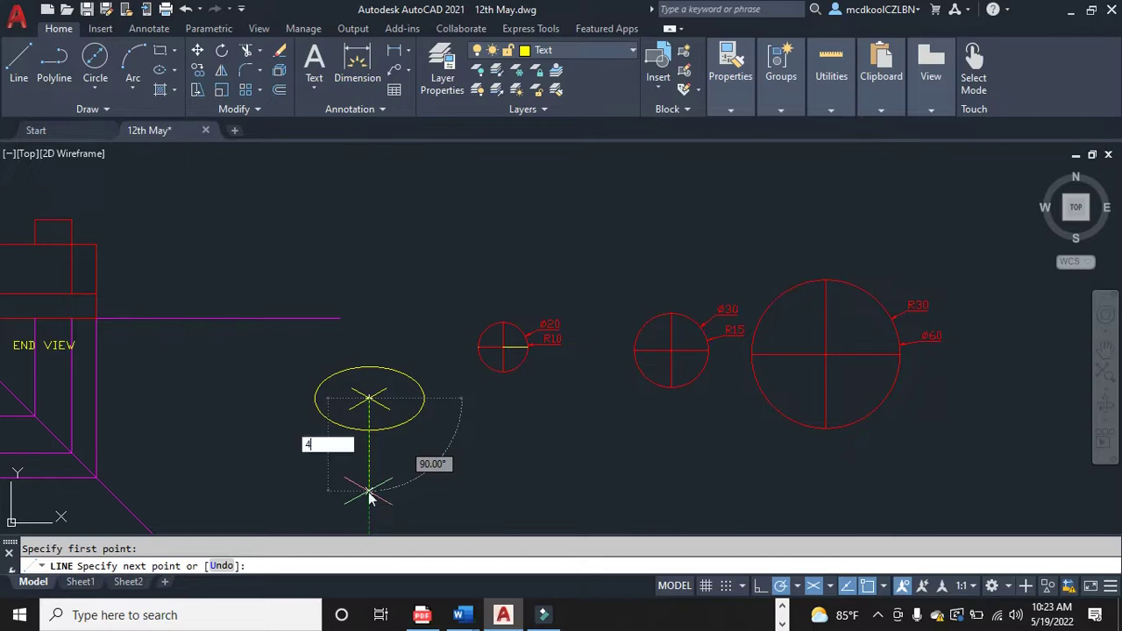
pyautogui.write('0')
pyautogui.press('Return')
pyautogui.press('Escape')
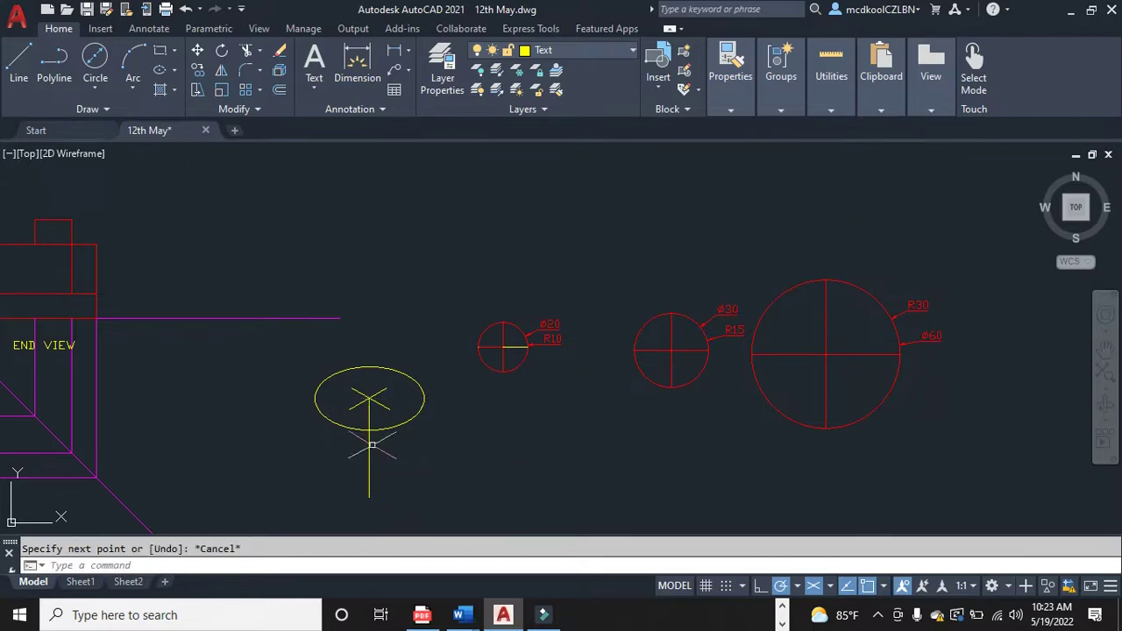
# Switch to the Google Meet call in Chrome, read the in-call messages, and return to AutoCAD
pyautogui.click(784, 609)
pyautogui.moveTo(727, 615)
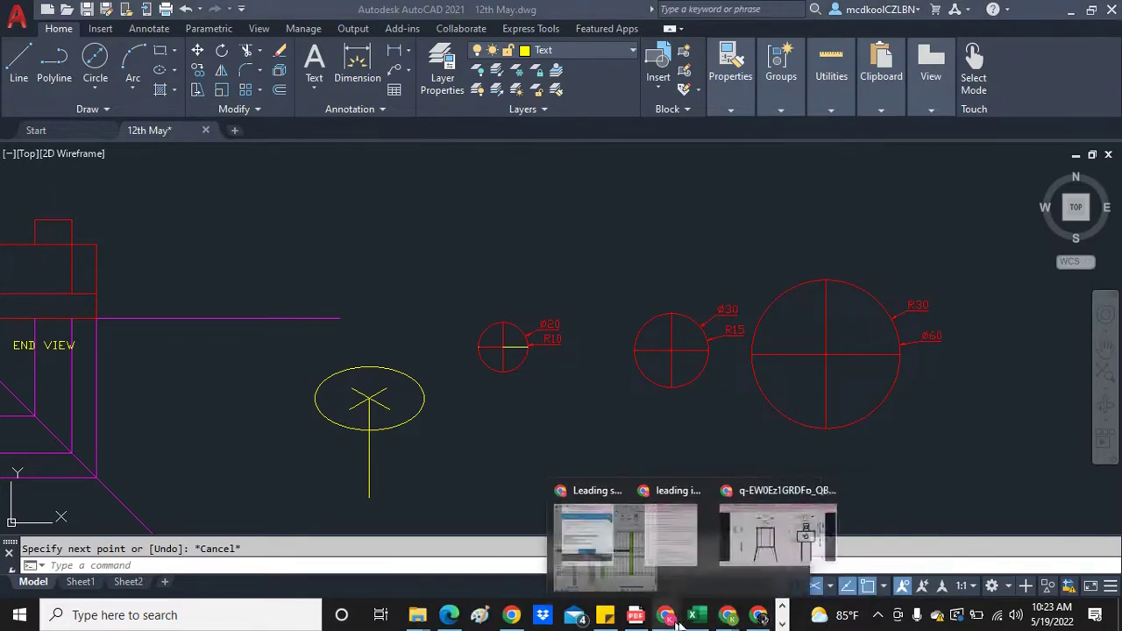
pyautogui.moveTo(666, 615)
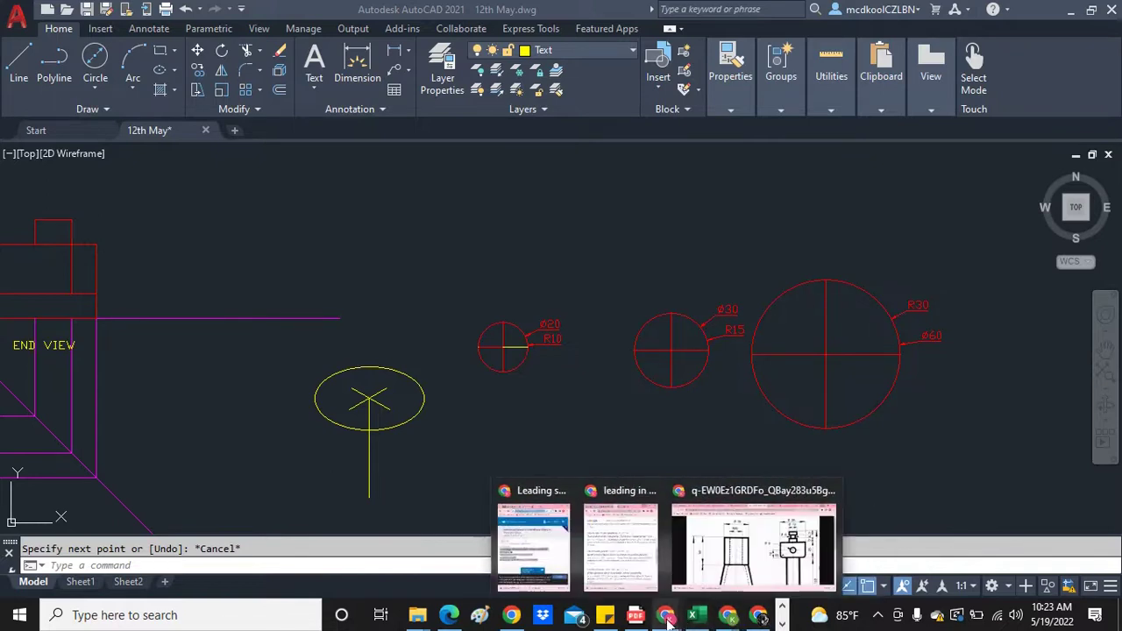
pyautogui.click(739, 562)
pyautogui.click(712, 15)
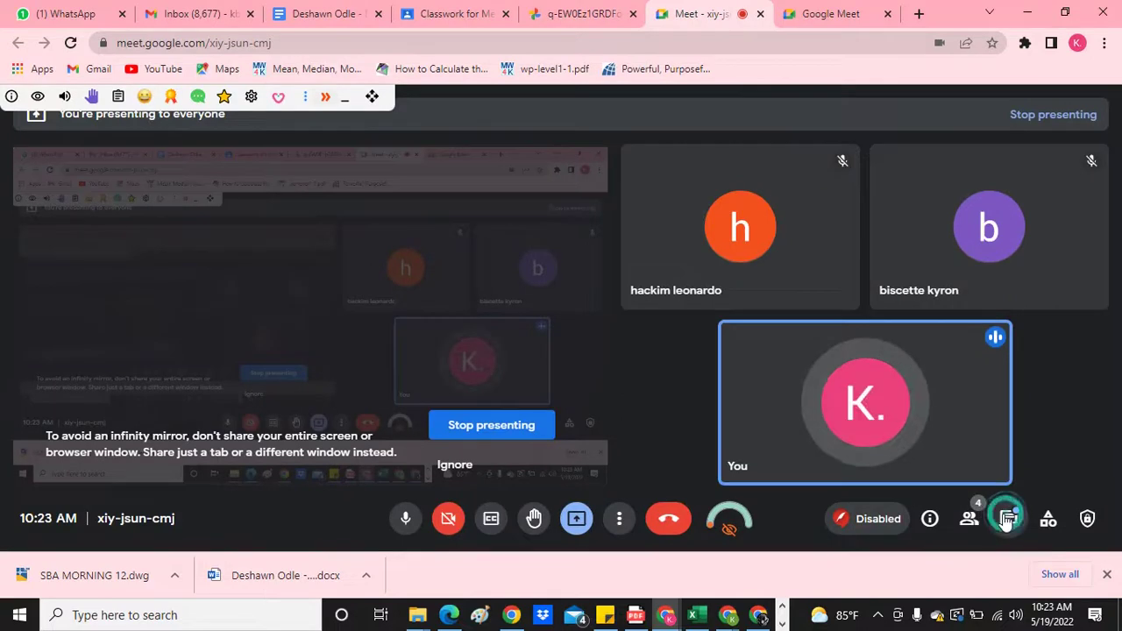
pyautogui.click(1008, 521)
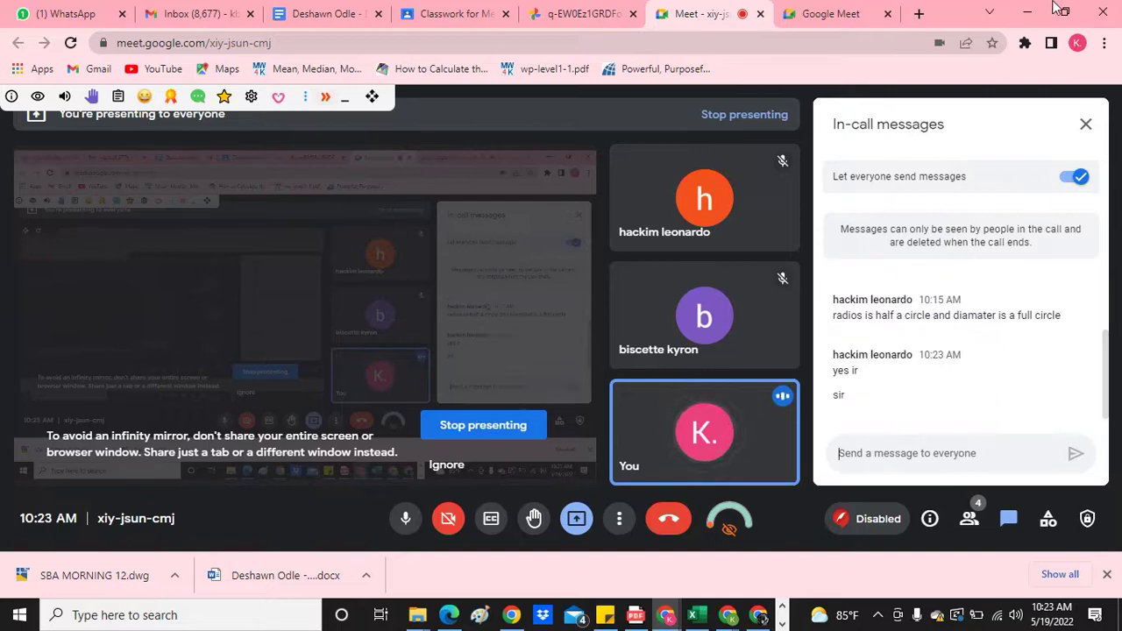
pyautogui.click(1031, 14)
# Copy the isocircle and its crossing lines from the isocircle's centre to the lower end of the vertical line
pyautogui.scroll(2, 284, 457)
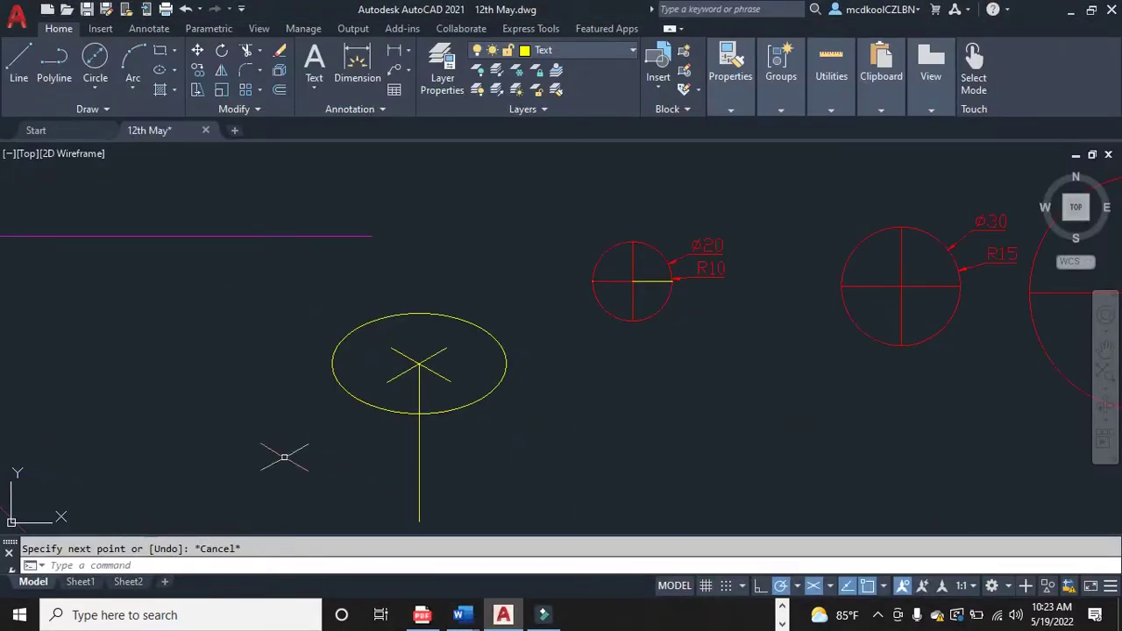
pyautogui.moveTo(498, 414)
pyautogui.mouseDown()
pyautogui.moveTo(434, 338)
pyautogui.moveTo(476, 358)
pyautogui.mouseUp()
pyautogui.rightClick(476, 358)
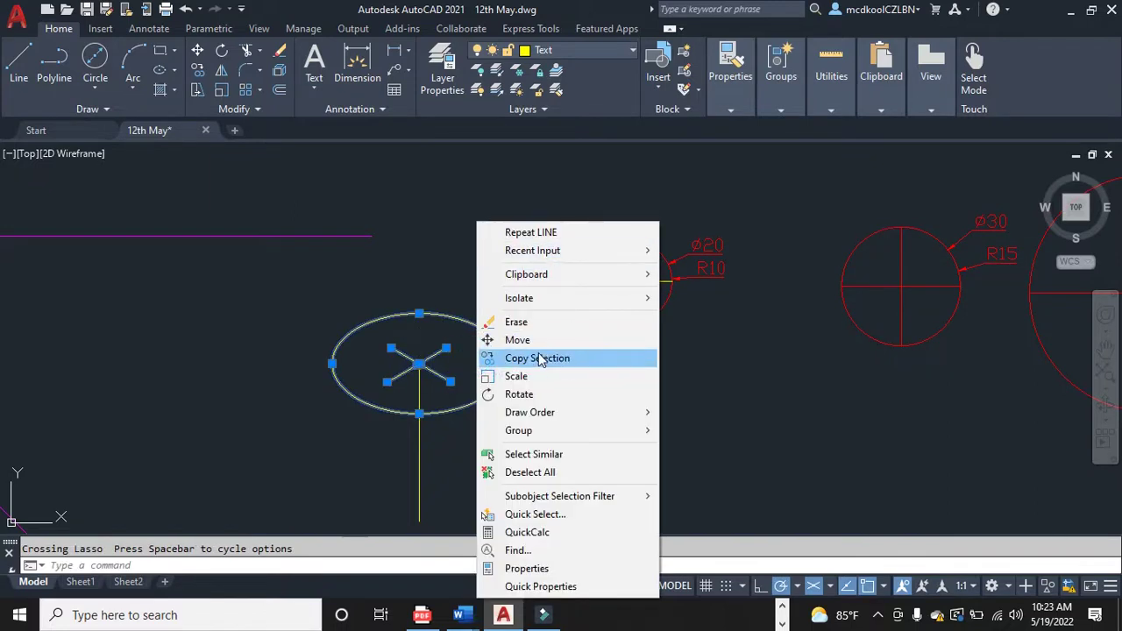
pyautogui.click(535, 357)
pyautogui.click(419, 363)
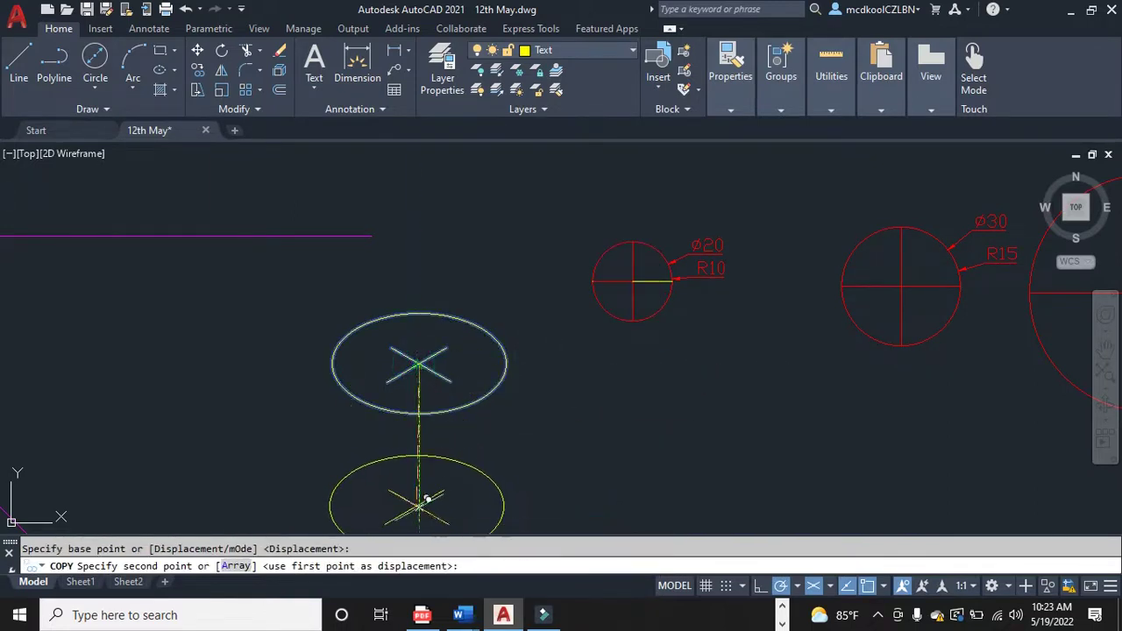
pyautogui.click(419, 516)
pyautogui.scroll(-3, 430, 492)
pyautogui.scroll(3, 435, 480)
pyautogui.press('Escape')
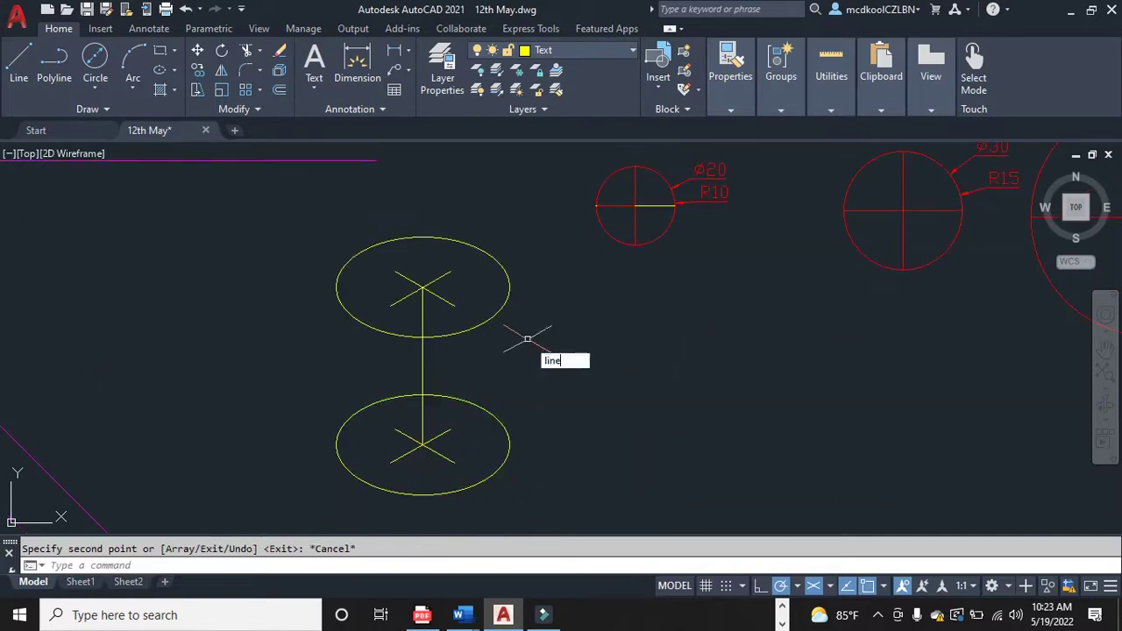
# Draw a vertical line joining the left edges of the upper and lower isocircles
pyautogui.press('Return')
pyautogui.click(336, 287)
pyautogui.click(336, 444)
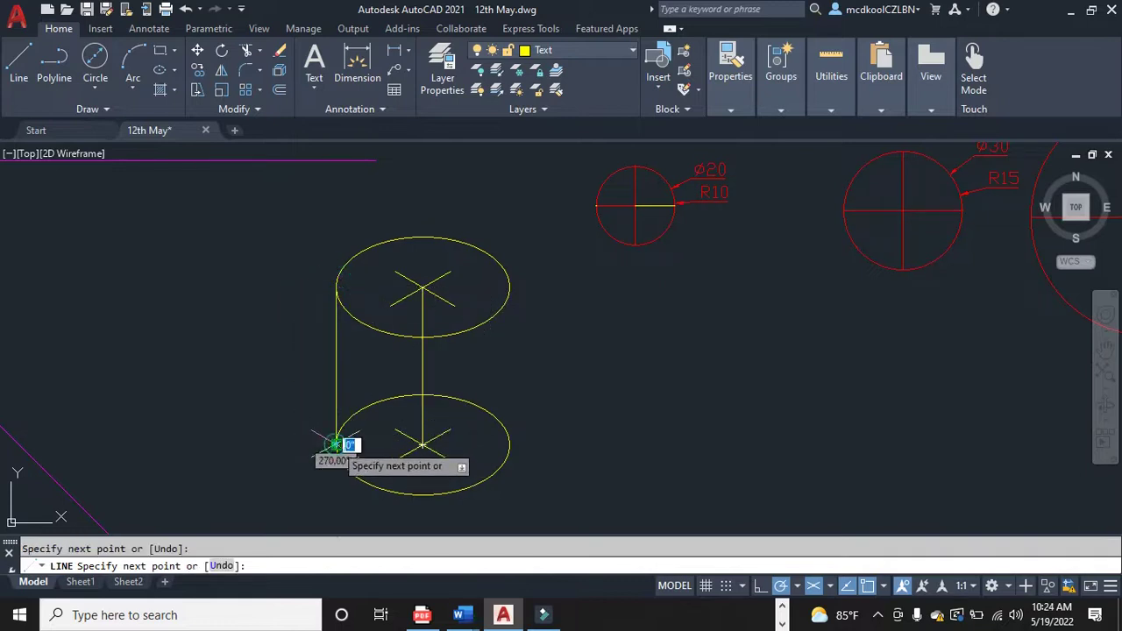
# Draw a vertical line joining the right edges of the upper and lower isocircles and delete the stray diagonal line between them
pyautogui.click(510, 287)
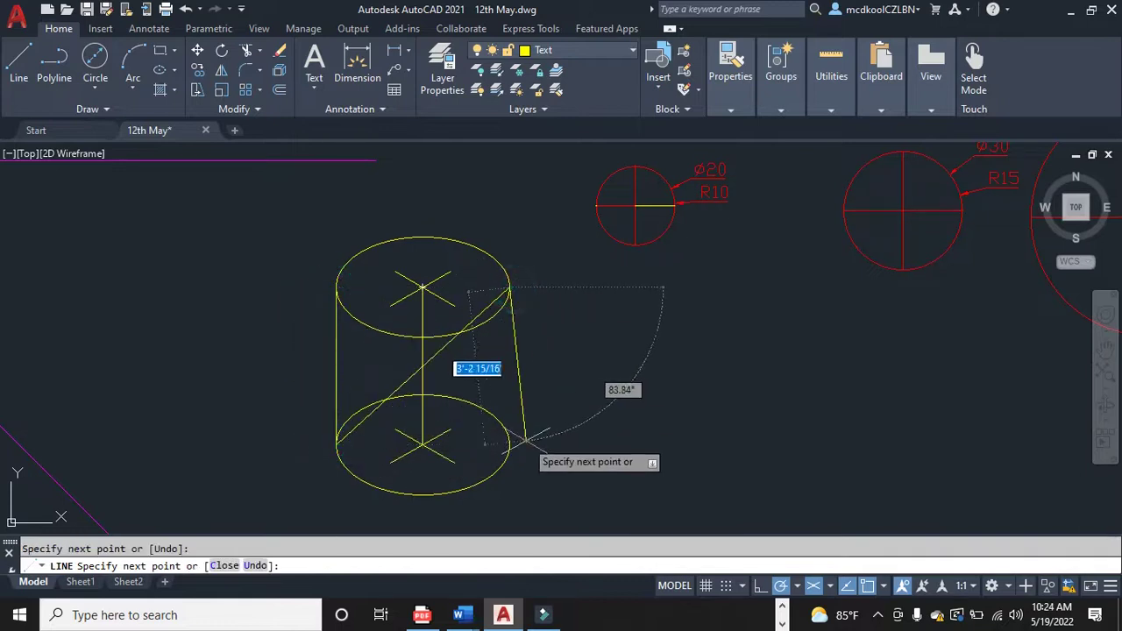
pyautogui.press('Escape')
pyautogui.click(437, 351)
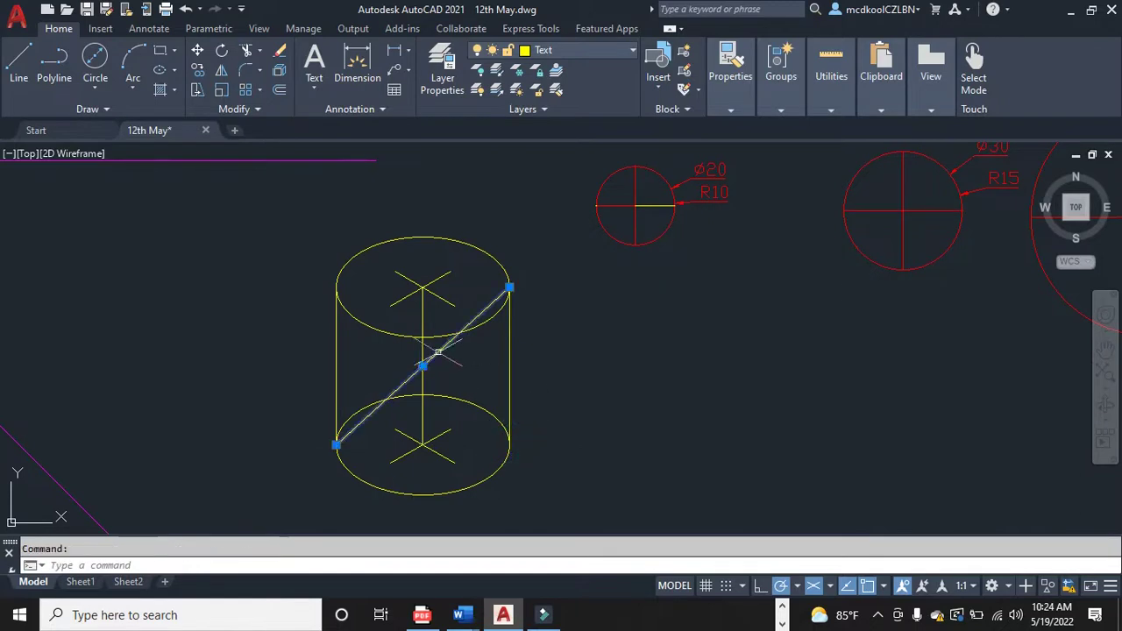
pyautogui.press('Delete')
# Trim away the hidden back half of the lower isocircle on both sides of the vertical centre line
pyautogui.write('tri')
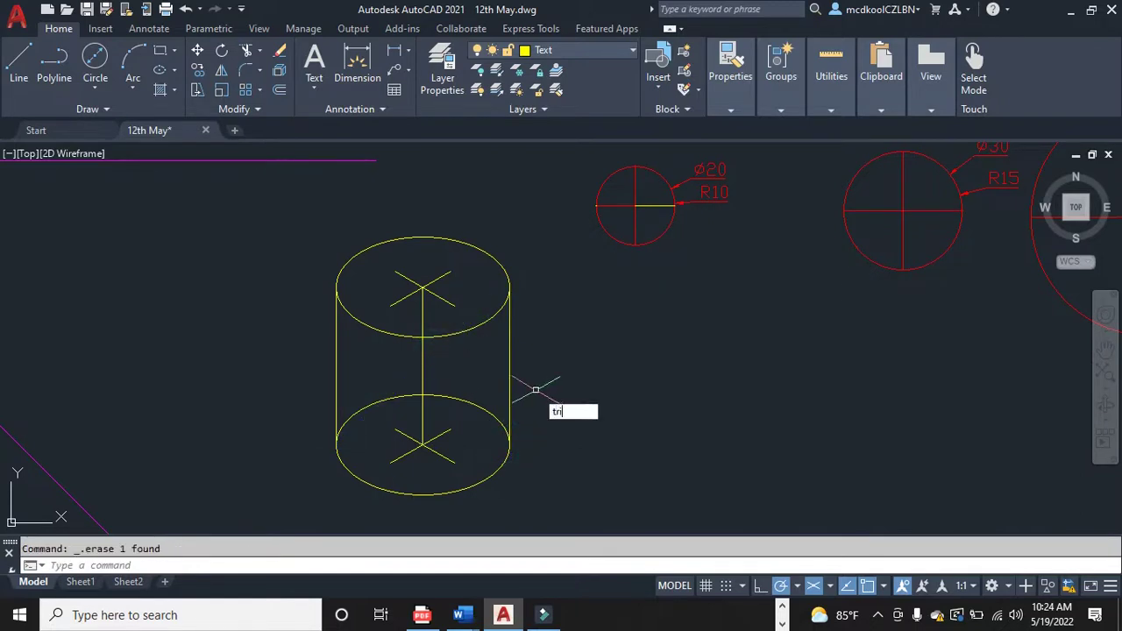
pyautogui.press('Return')
pyautogui.click(495, 414)
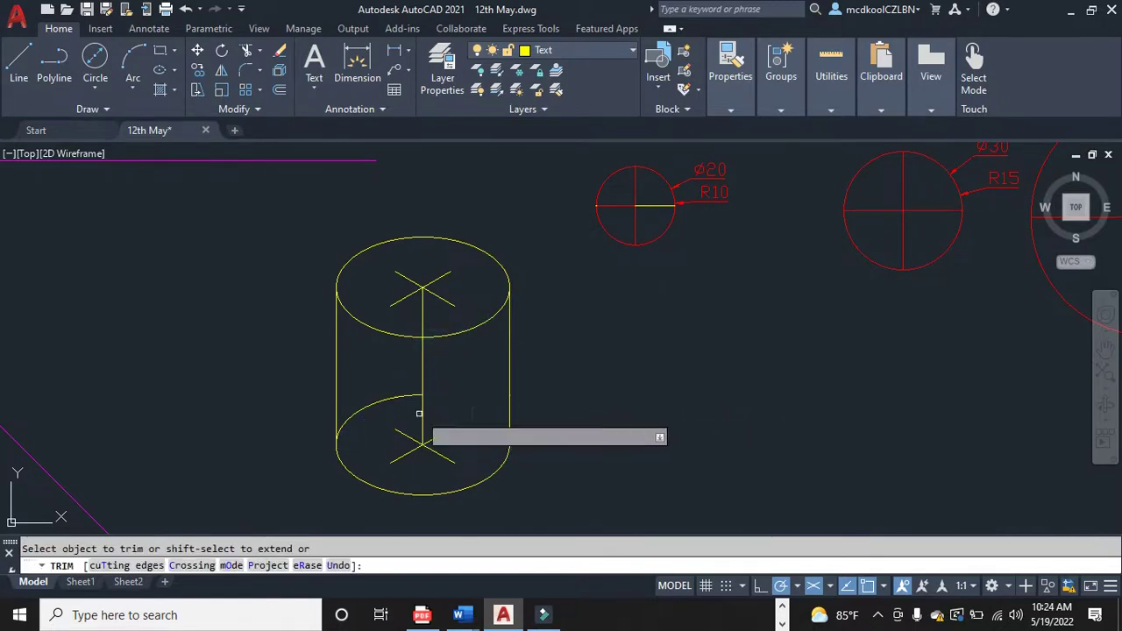
pyautogui.click(396, 395)
pyautogui.press('Escape')
pyautogui.scroll(4, 441, 279)
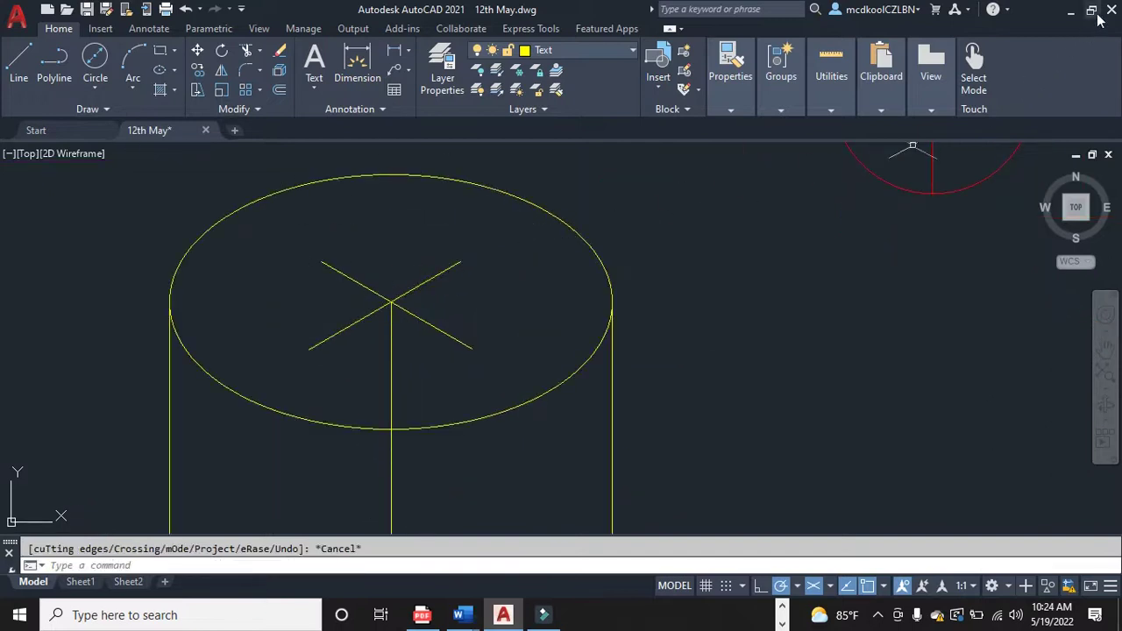
# Switch to Chrome, read the Google Meet in-call messages, and check the M20 dimension on the technical drawing
pyautogui.click(781, 607)
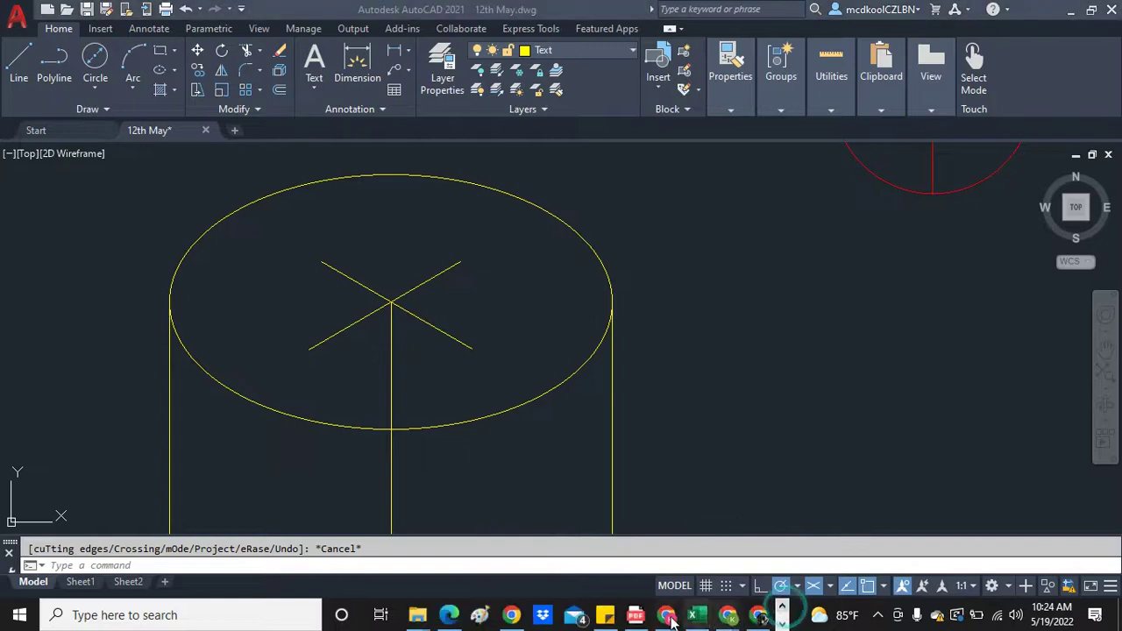
pyautogui.moveTo(658, 620)
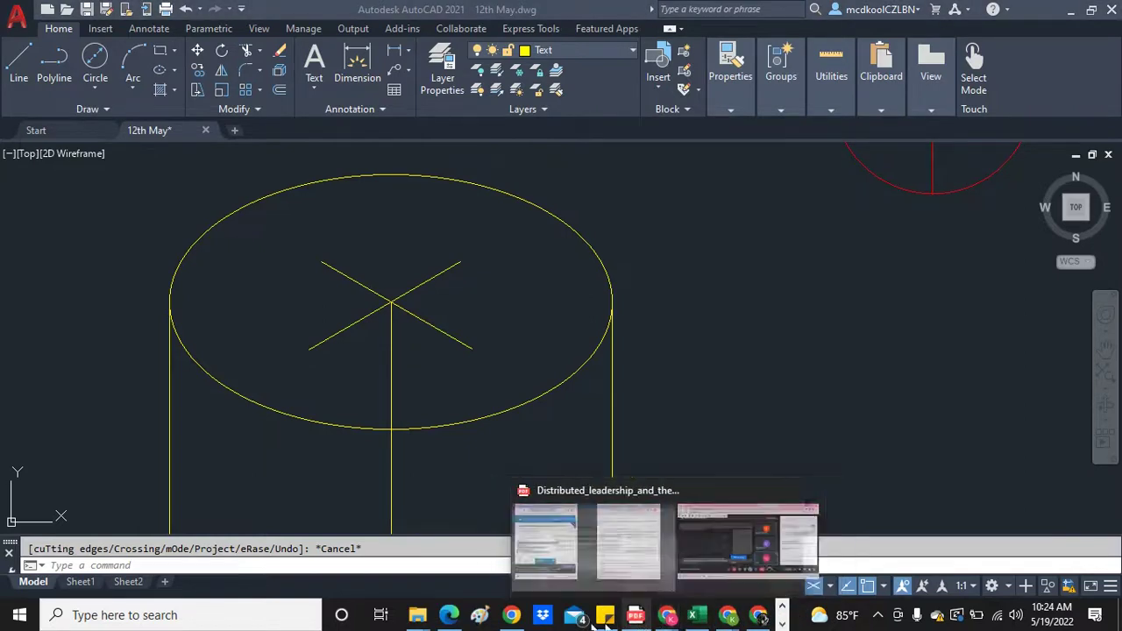
pyautogui.moveTo(730, 619)
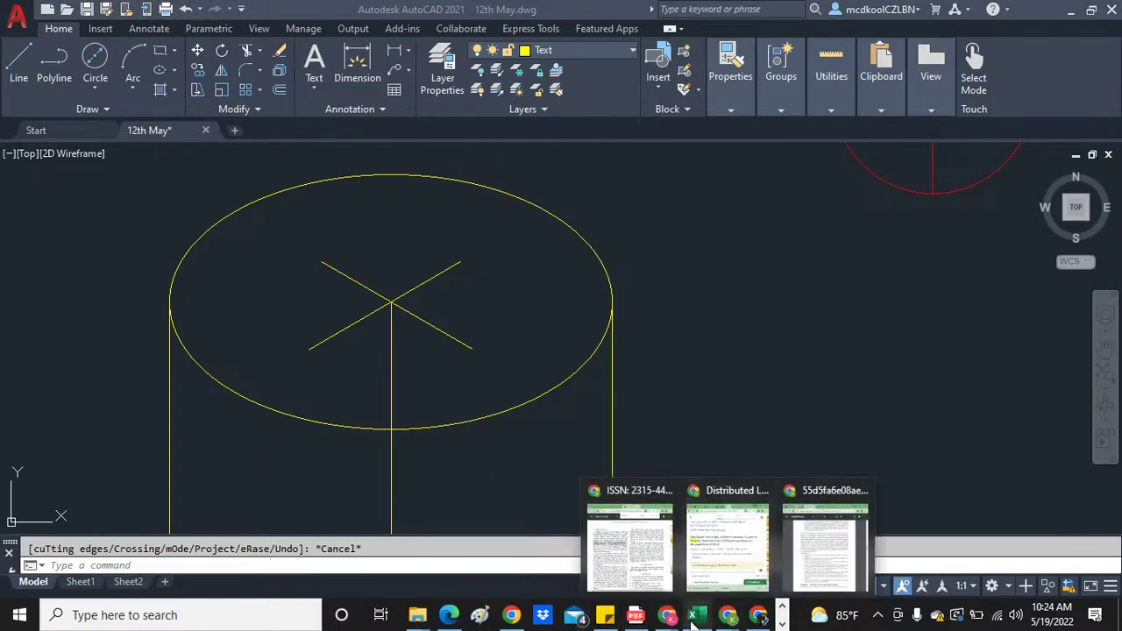
pyautogui.click(751, 574)
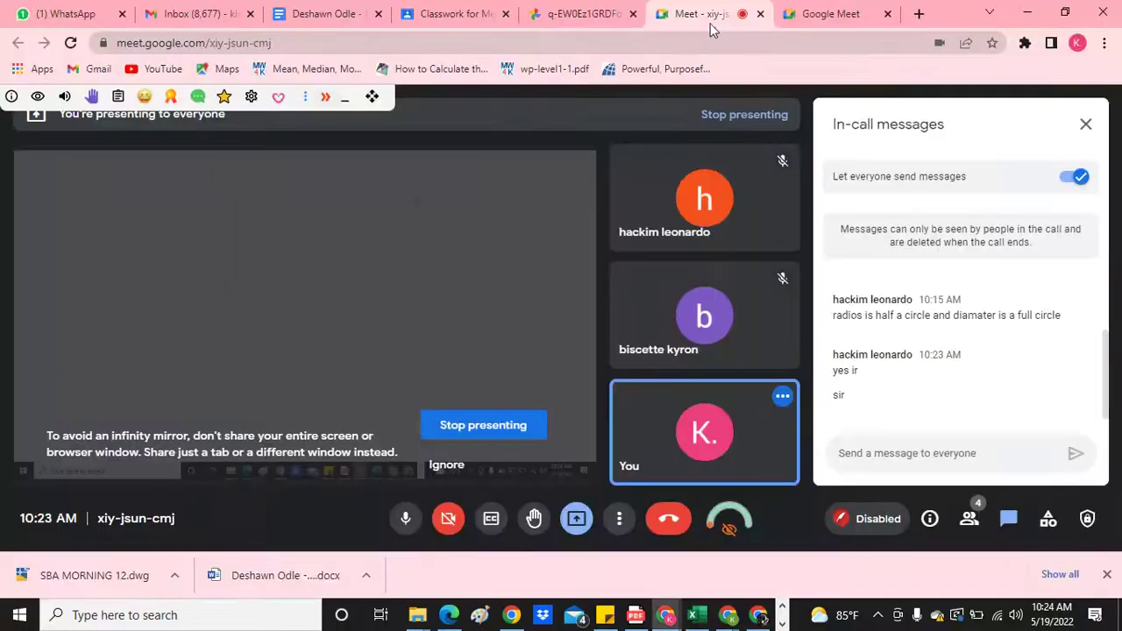
pyautogui.click(595, 26)
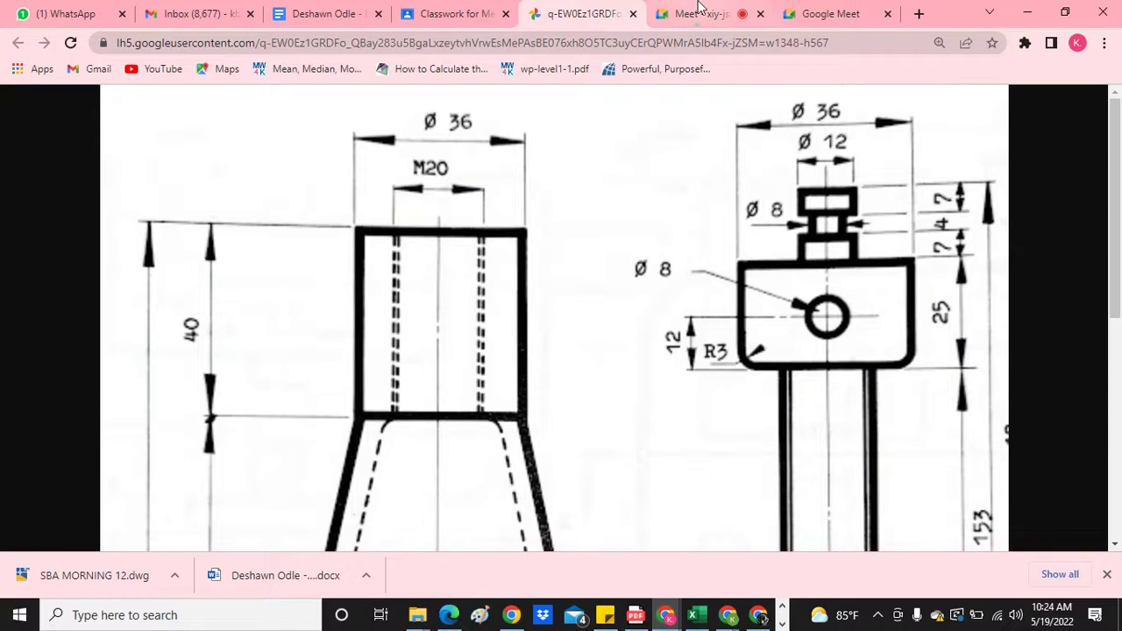
pyautogui.click(699, 11)
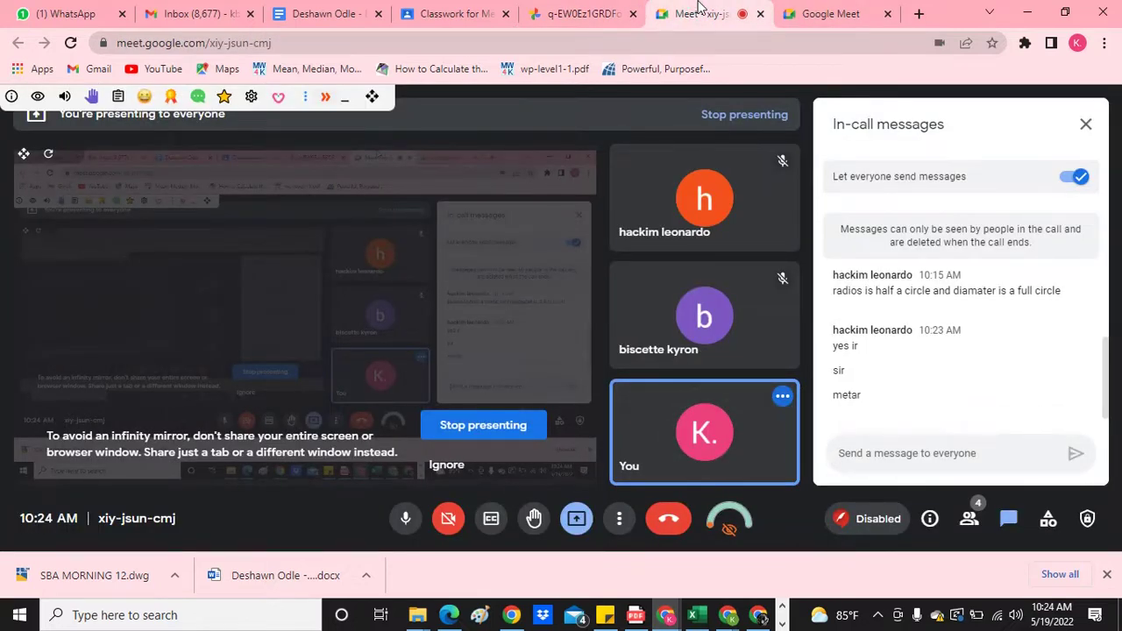
pyautogui.click(581, 13)
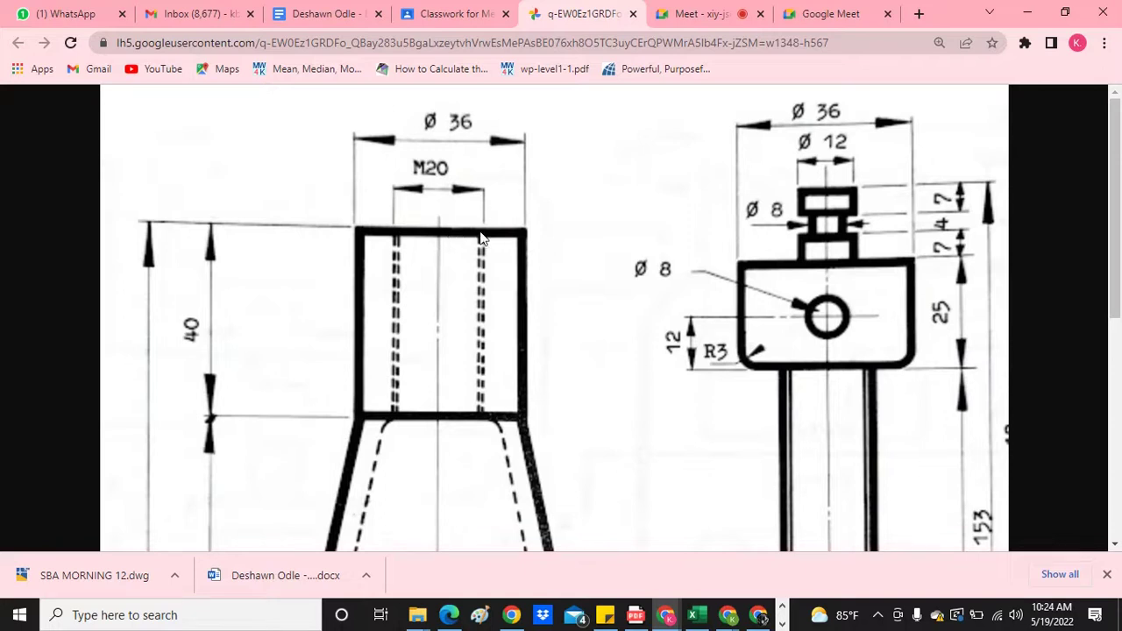
# Search Google for "bolt" in a new browser tab
pyautogui.click(916, 26)
pyautogui.click(857, 40)
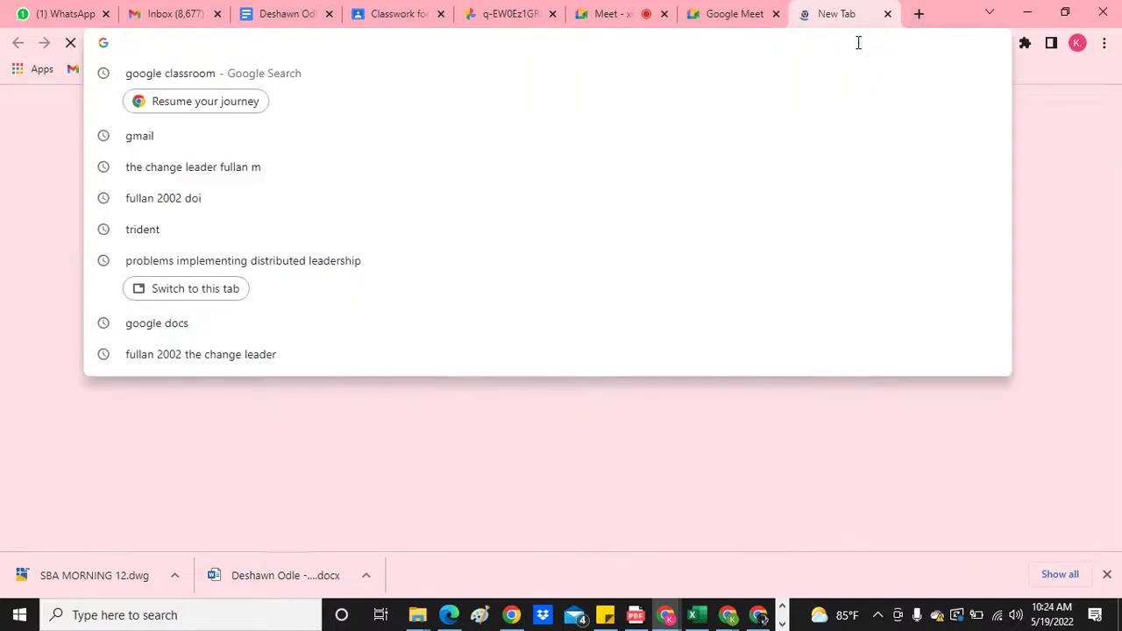
pyautogui.write('h=')
pyautogui.press('BackSpace')
pyautogui.press('BackSpace')
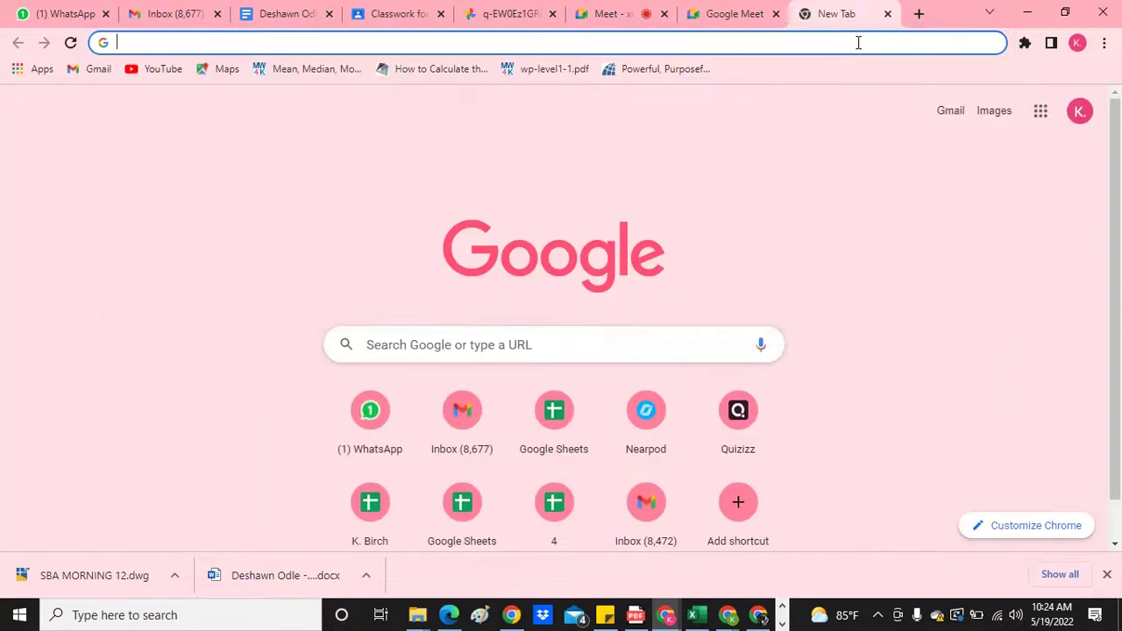
pyautogui.write('bolt')
pyautogui.press('Return')
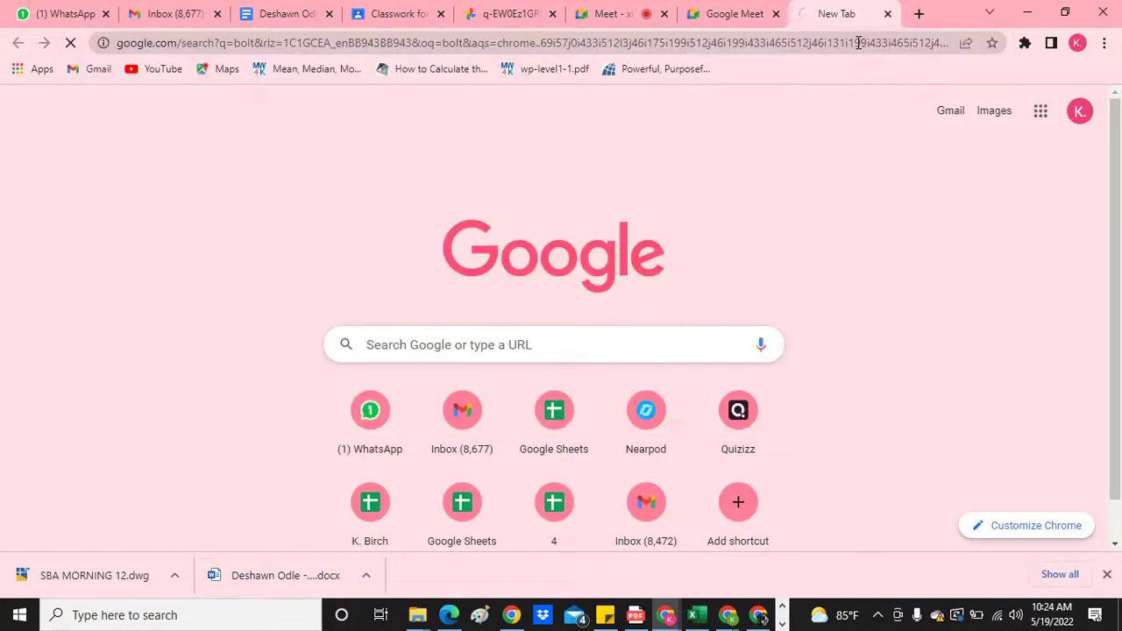
# Show the bolt image results and preview the galvanized hex bolt, followed by the plain stainless steel M16 hex bolt
pyautogui.click(285, 176)
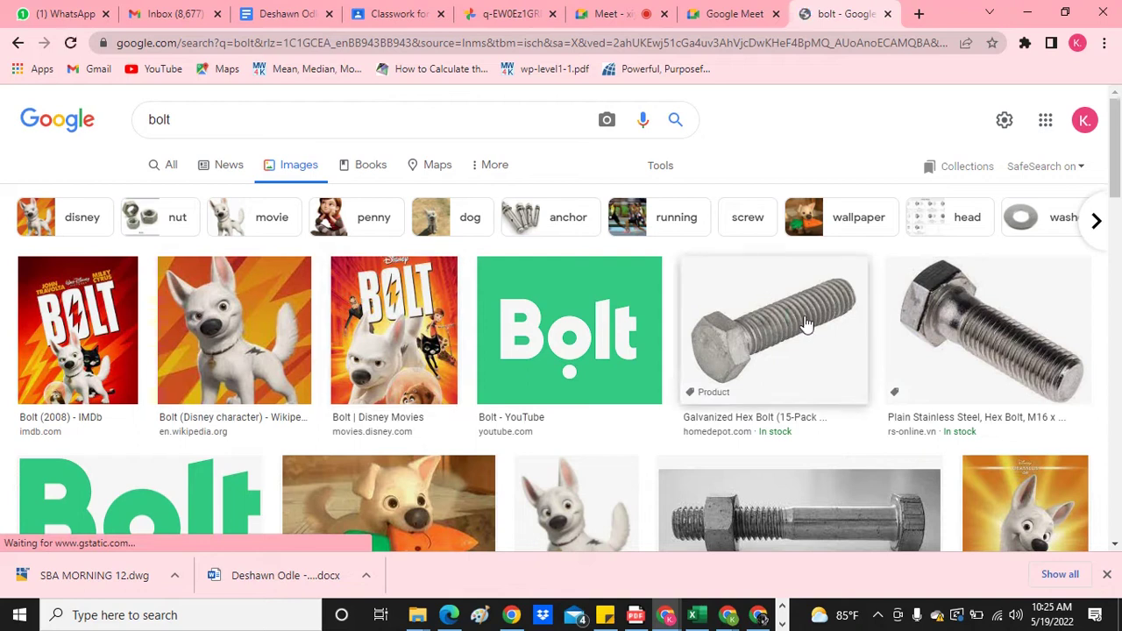
pyautogui.click(776, 360)
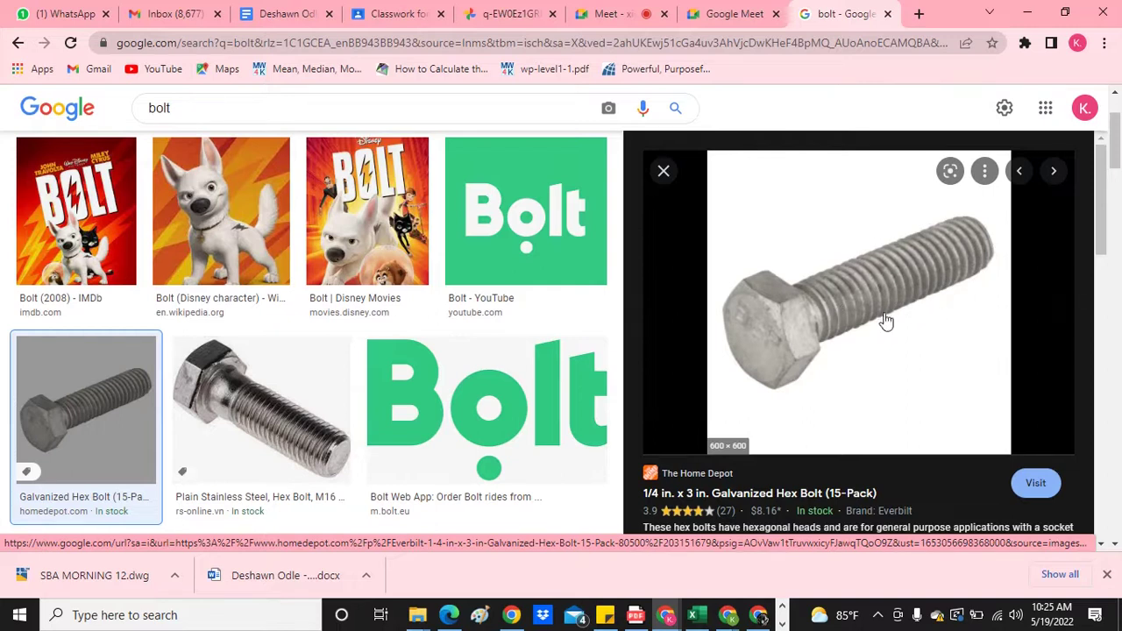
pyautogui.click(265, 397)
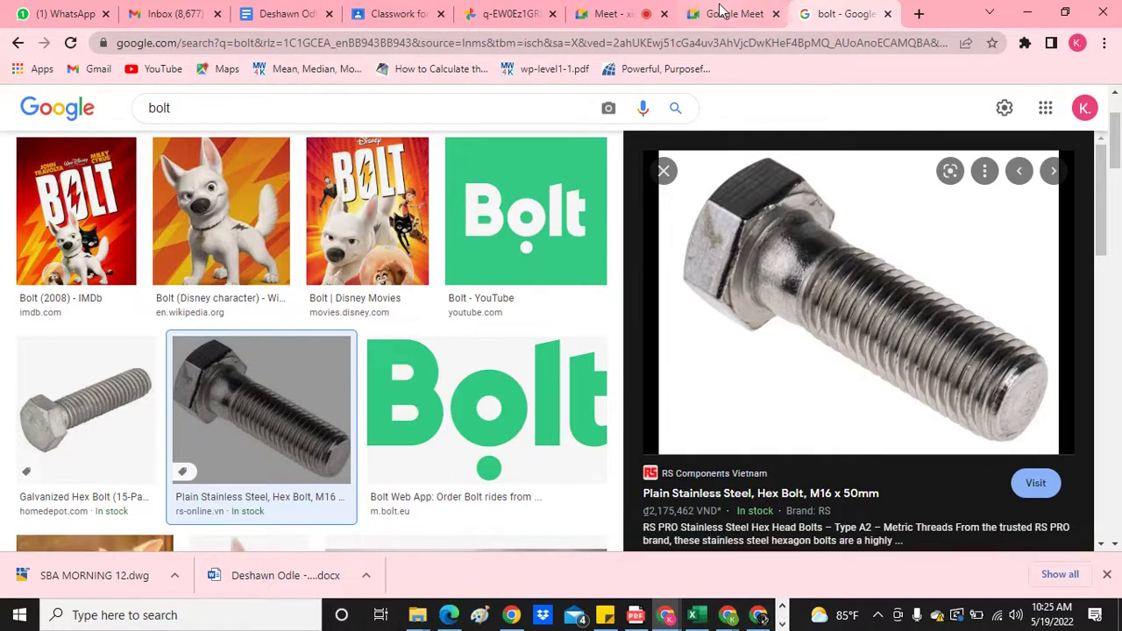
# Return to the technical drawing and examine the screw's M20 thread and the matching M20 hole in the body
pyautogui.click(481, 11)
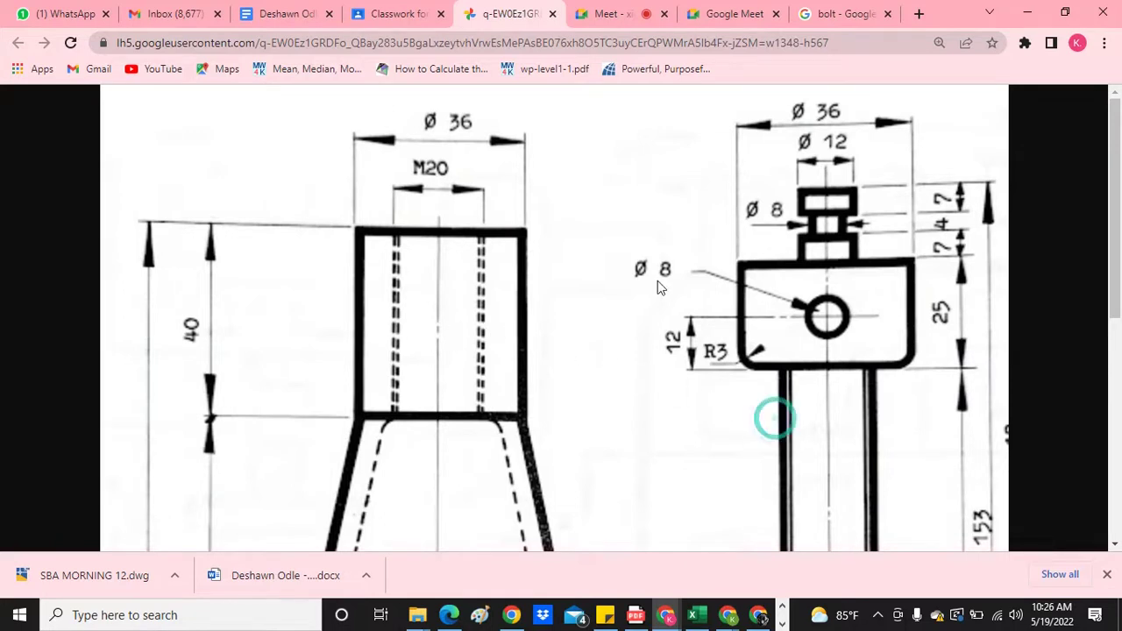
pyautogui.scroll(-3, 816, 338)
pyautogui.scroll(-3, 822, 336)
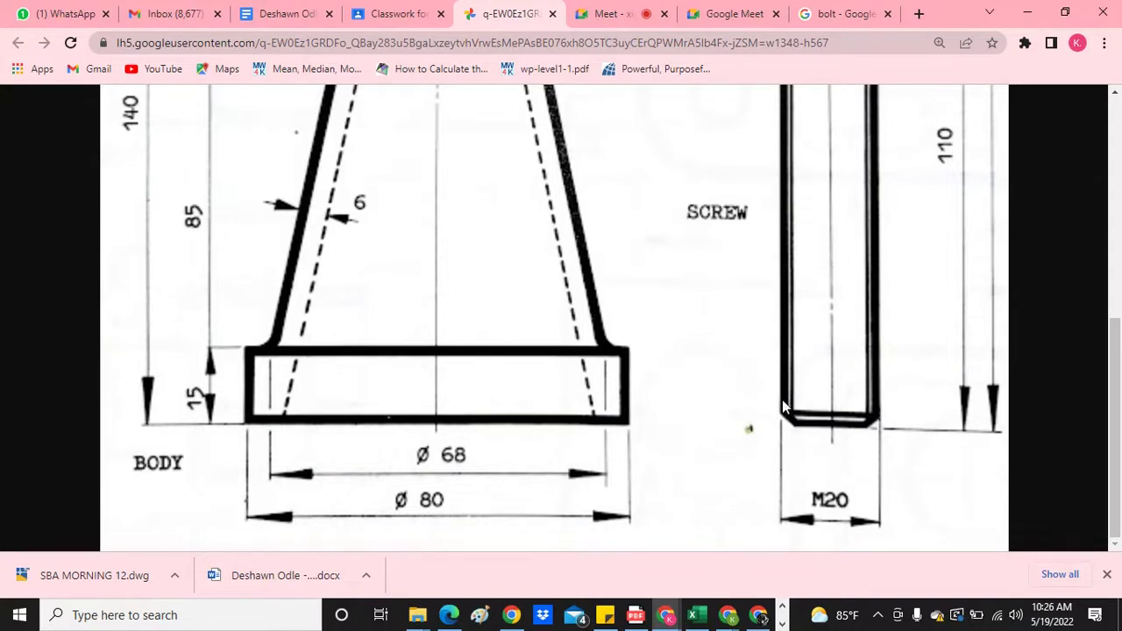
pyautogui.scroll(5, 801, 384)
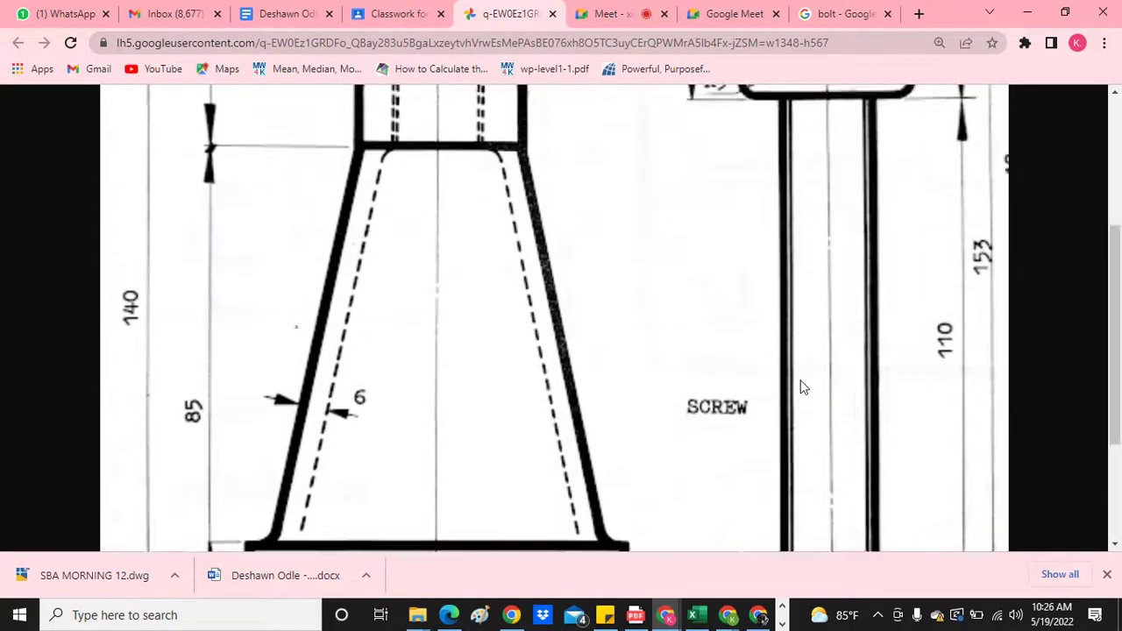
pyautogui.scroll(-3, 802, 377)
pyautogui.scroll(-1, 802, 371)
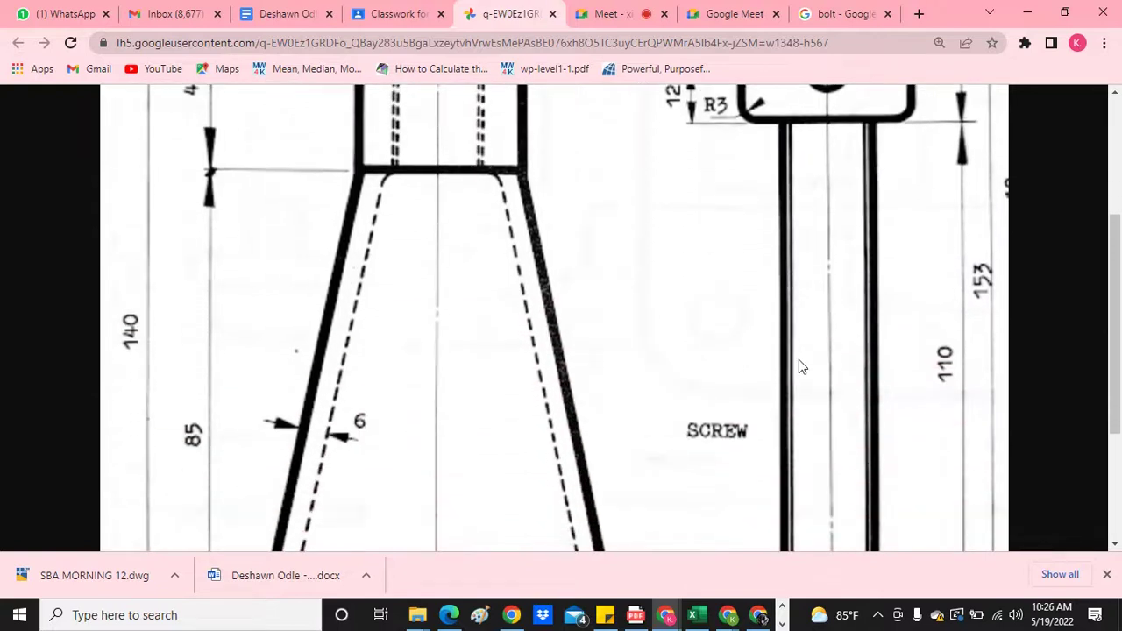
pyautogui.scroll(4, 796, 364)
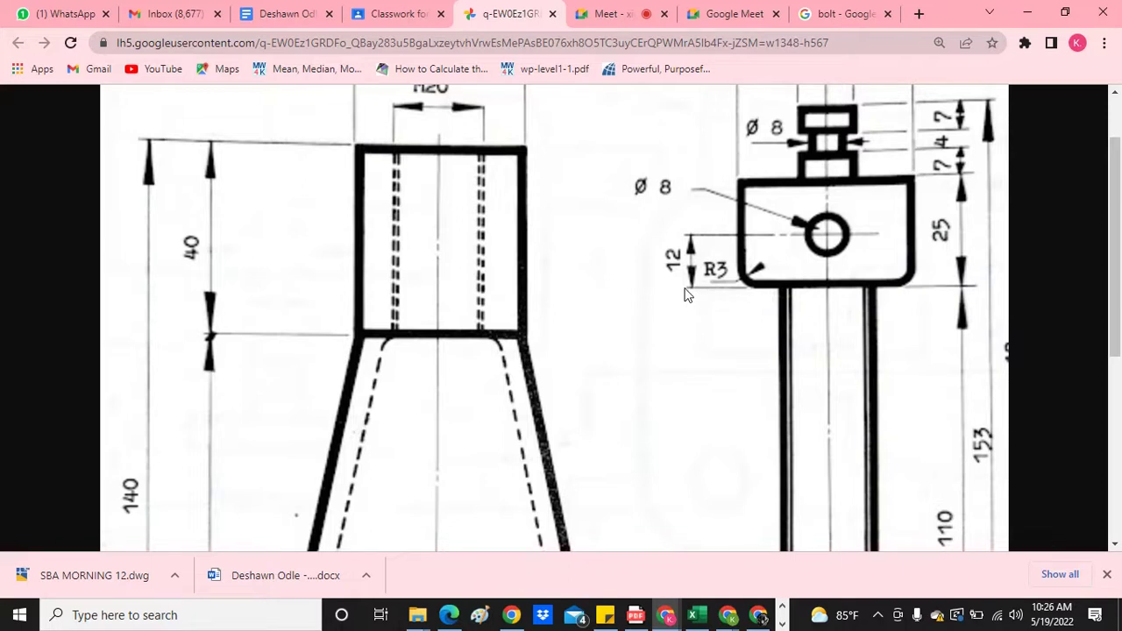
# Set the technical drawing's page zoom to 110% and compare the whole body with the screw that fits into it
pyautogui.click(1104, 42)
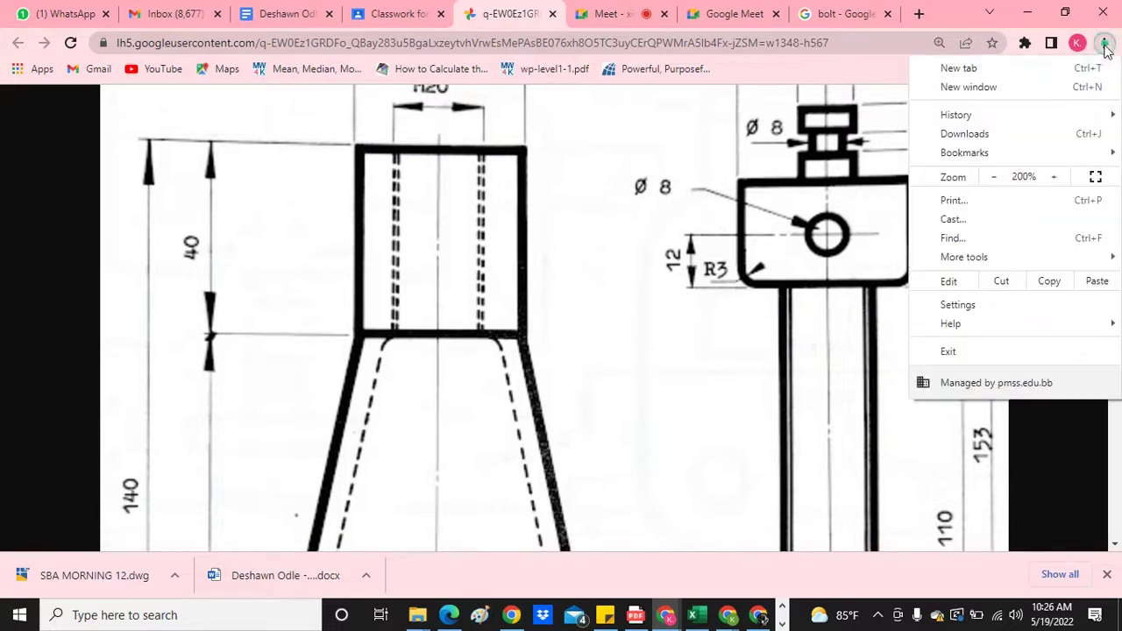
pyautogui.click(991, 177)
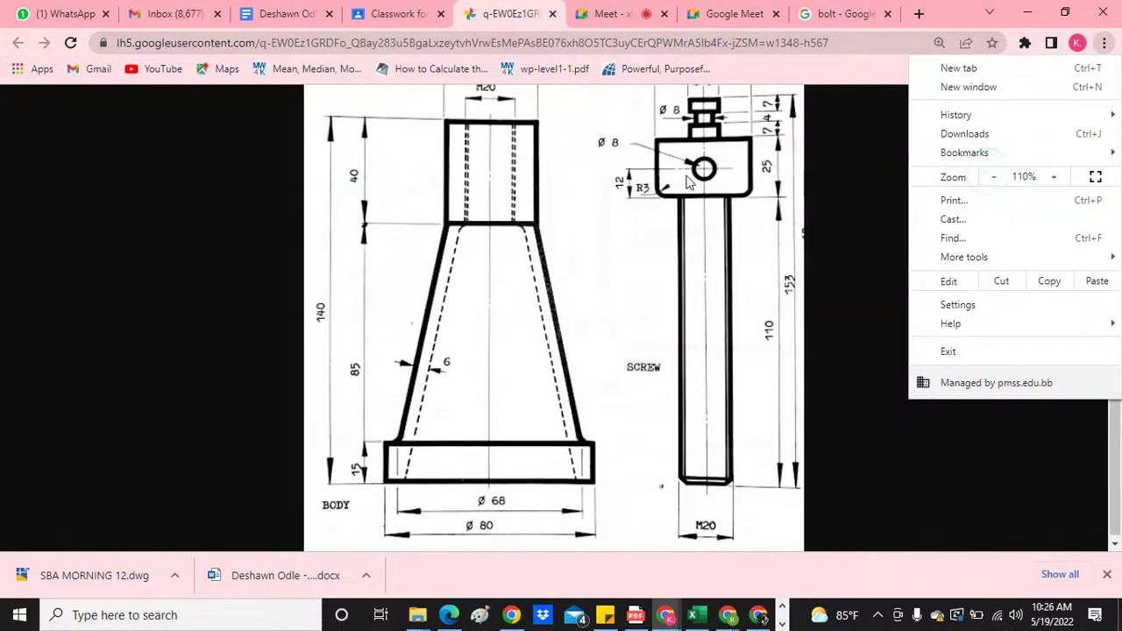
pyautogui.scroll(2, 743, 195)
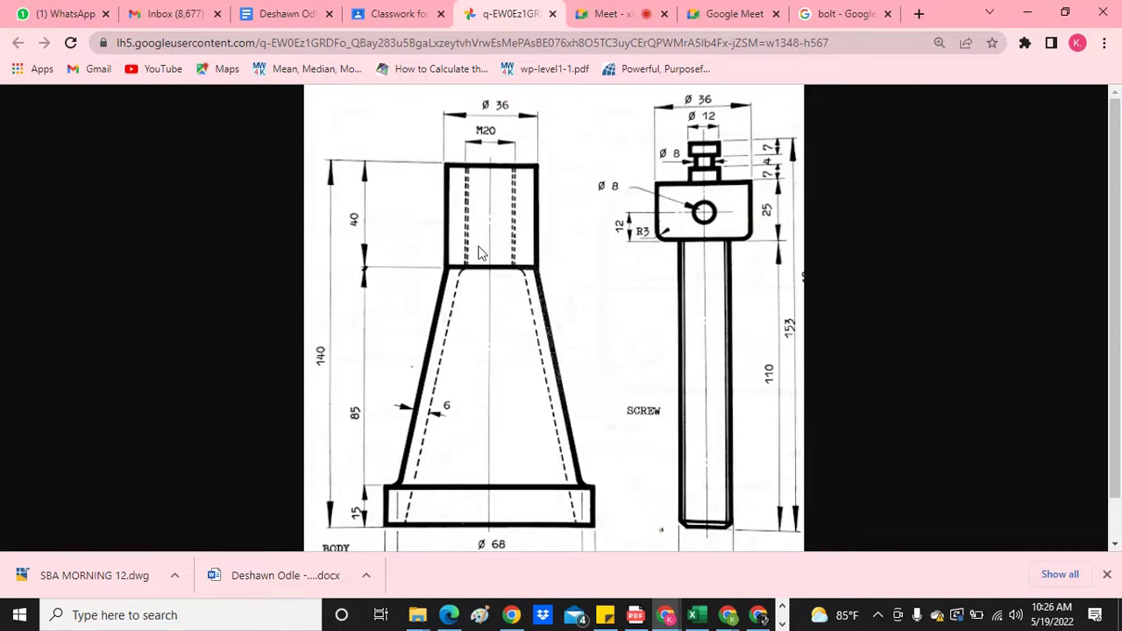
pyautogui.scroll(-1, 695, 390)
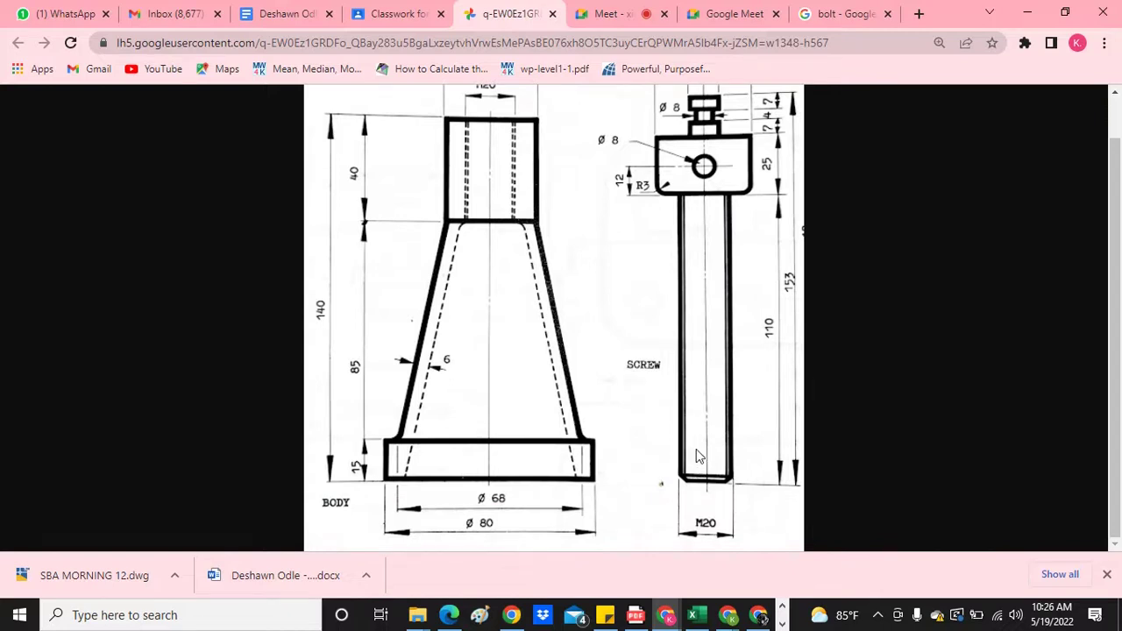
pyautogui.moveTo(1119, 174); pyautogui.dragTo(1118, 162)
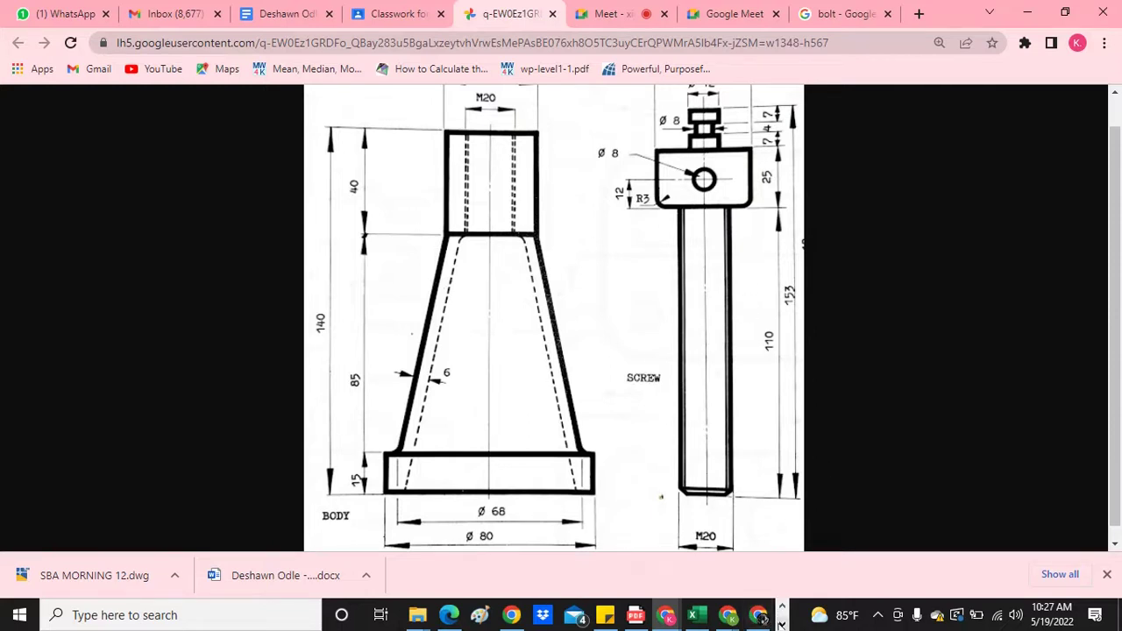
# Switch back to AutoCAD and draw an isocircle with a radius of 20 at the centre of the cylinder's top face
pyautogui.click(781, 624)
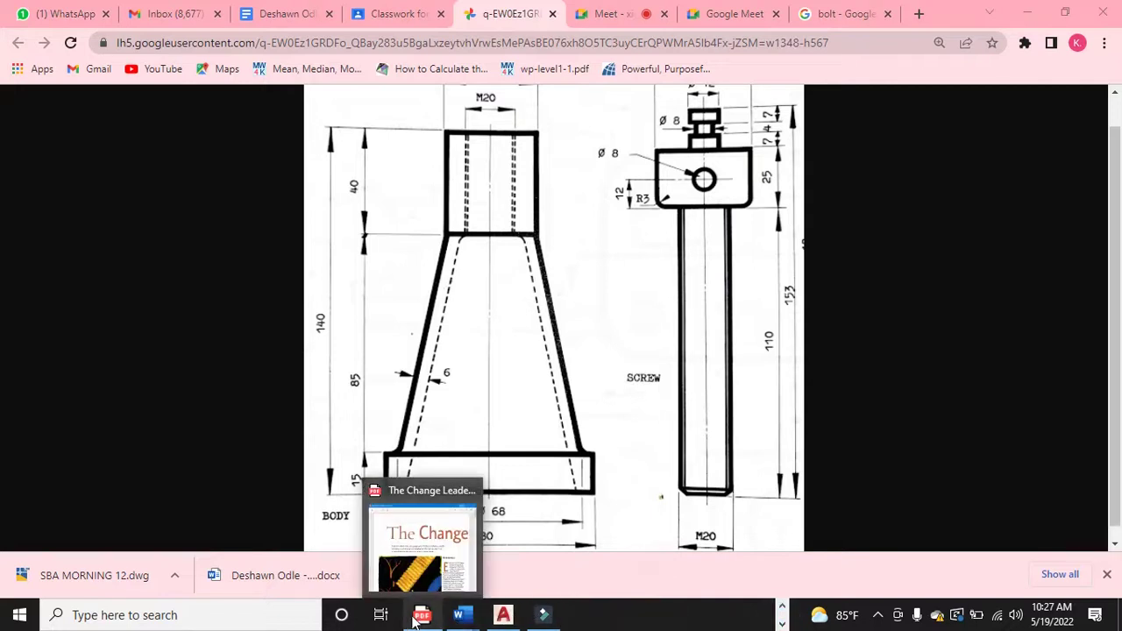
pyautogui.moveTo(503, 615)
pyautogui.click(509, 572)
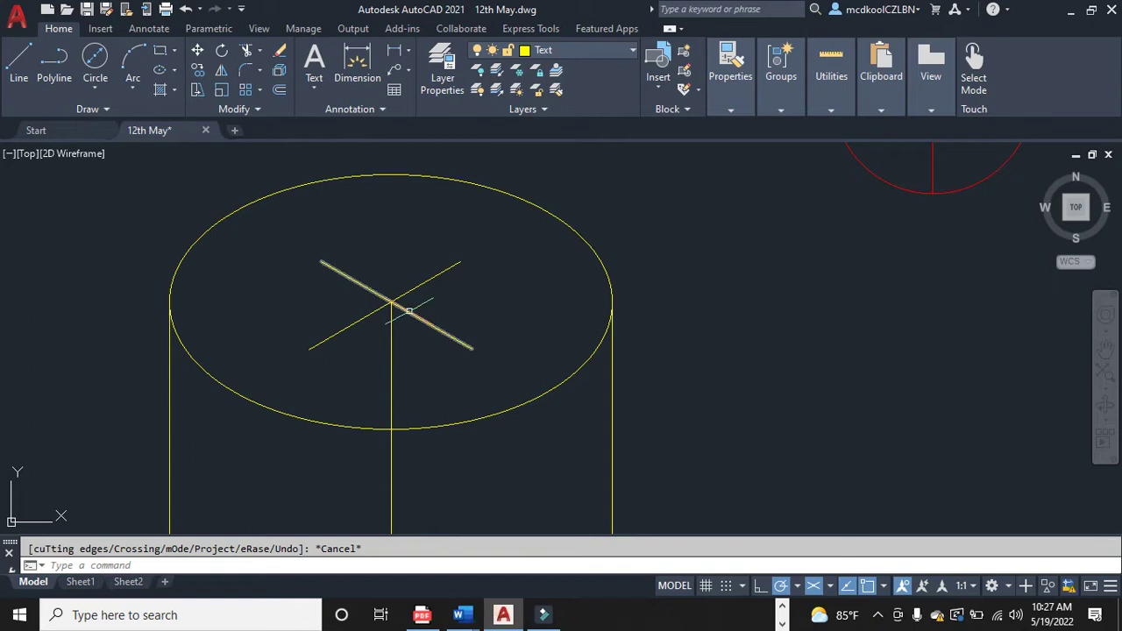
pyautogui.write('ell')
pyautogui.press('Return')
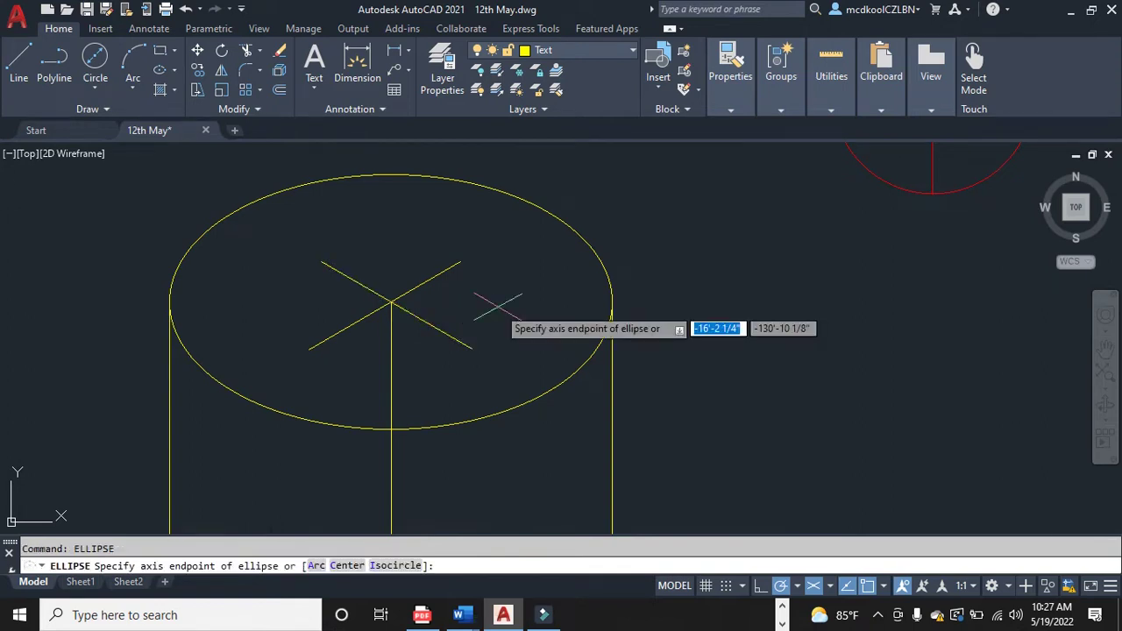
pyautogui.click(395, 565)
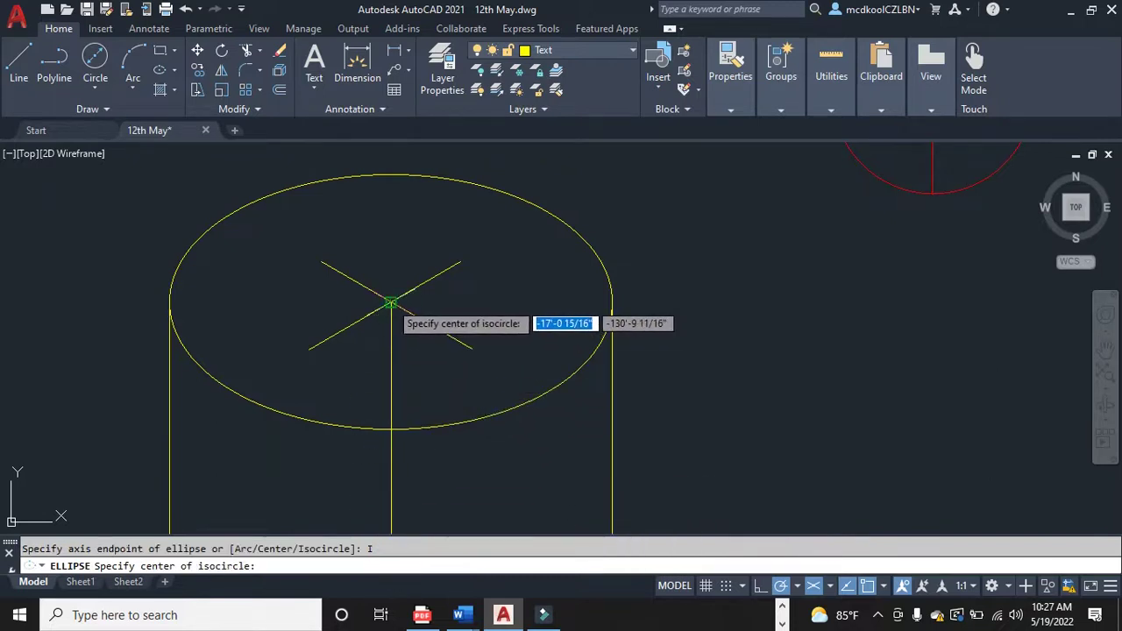
pyautogui.click(391, 302)
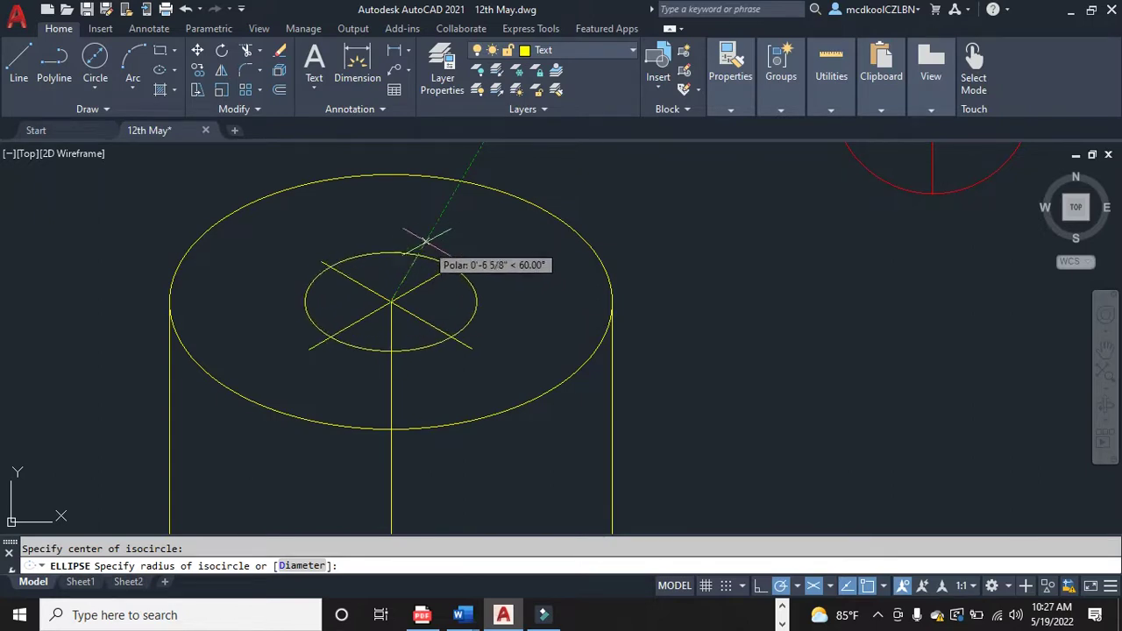
pyautogui.write('20')
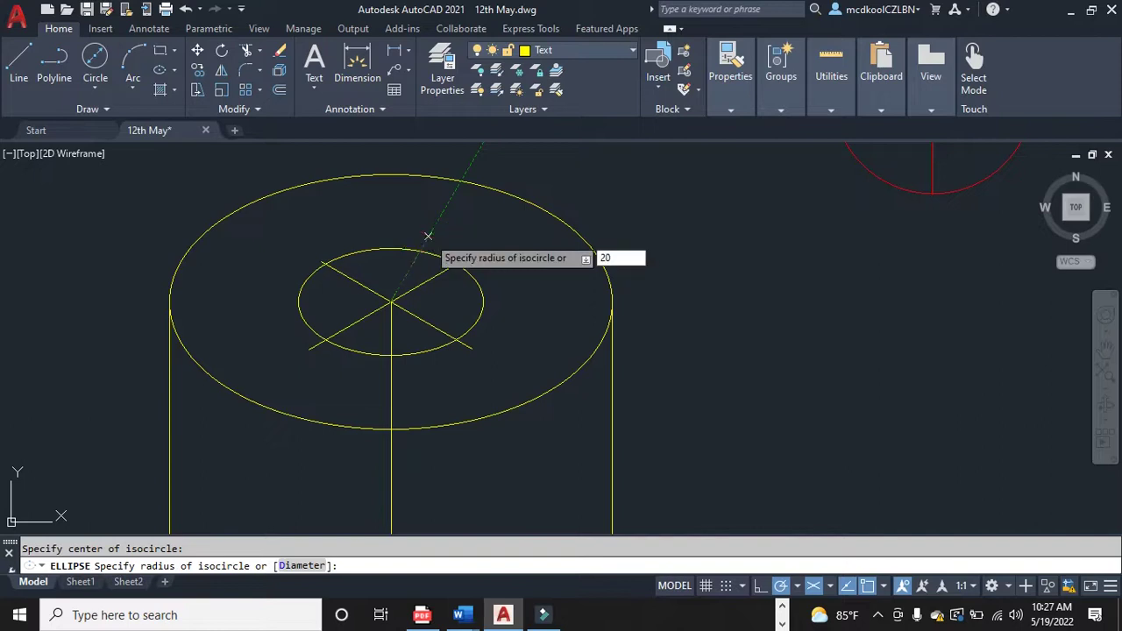
pyautogui.press('Return')
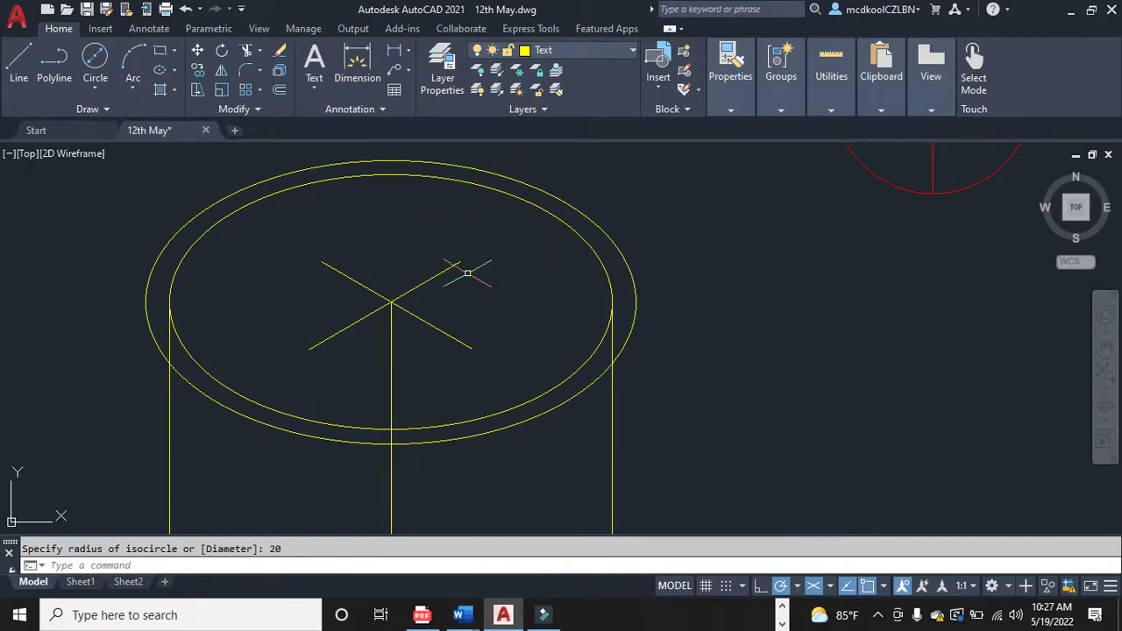
# Replace the outermost isocircle on the cylinder's top face with a 20 diameter isocircle centred on the same point
pyautogui.click(615, 240)
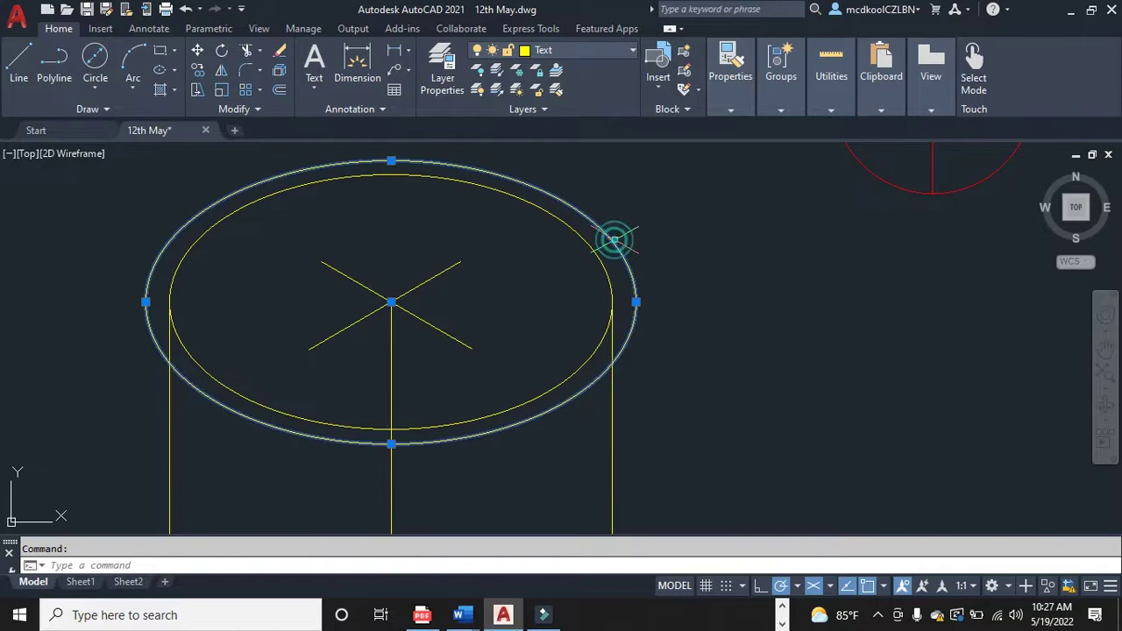
pyautogui.press('Delete')
pyautogui.write('ellipse')
pyautogui.press('Return')
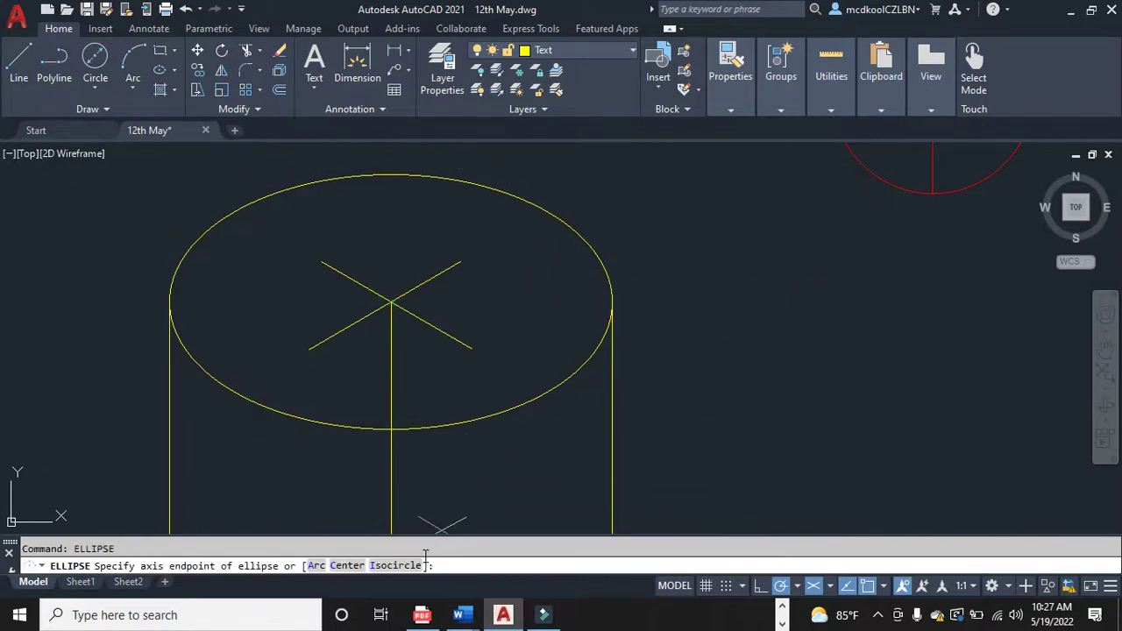
pyautogui.write('i')
pyautogui.press('Return')
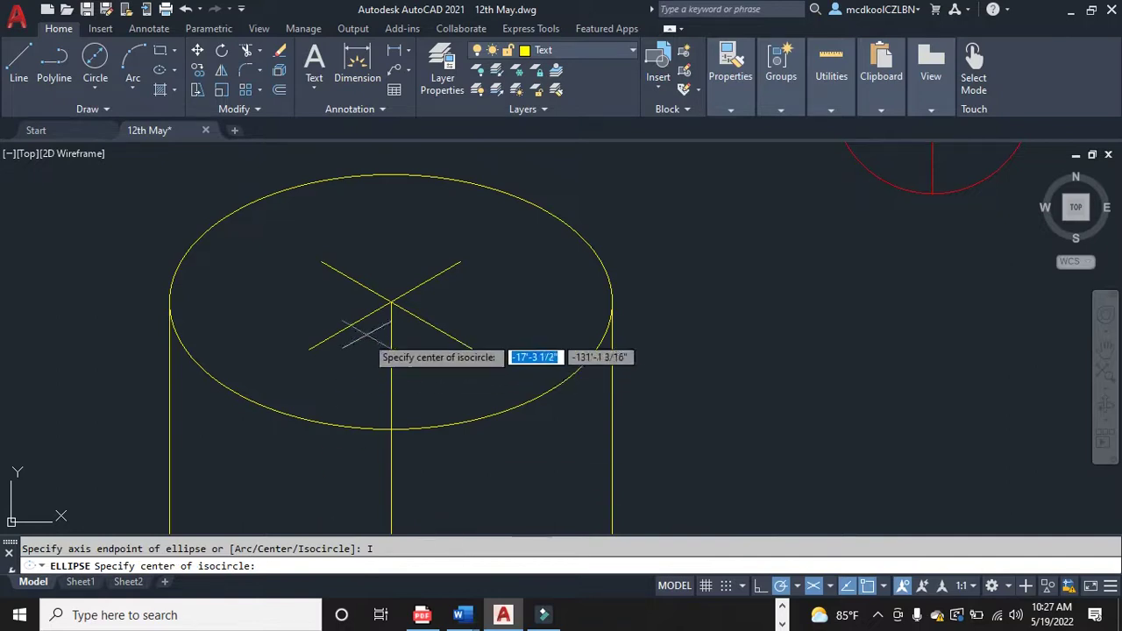
pyautogui.click(391, 302)
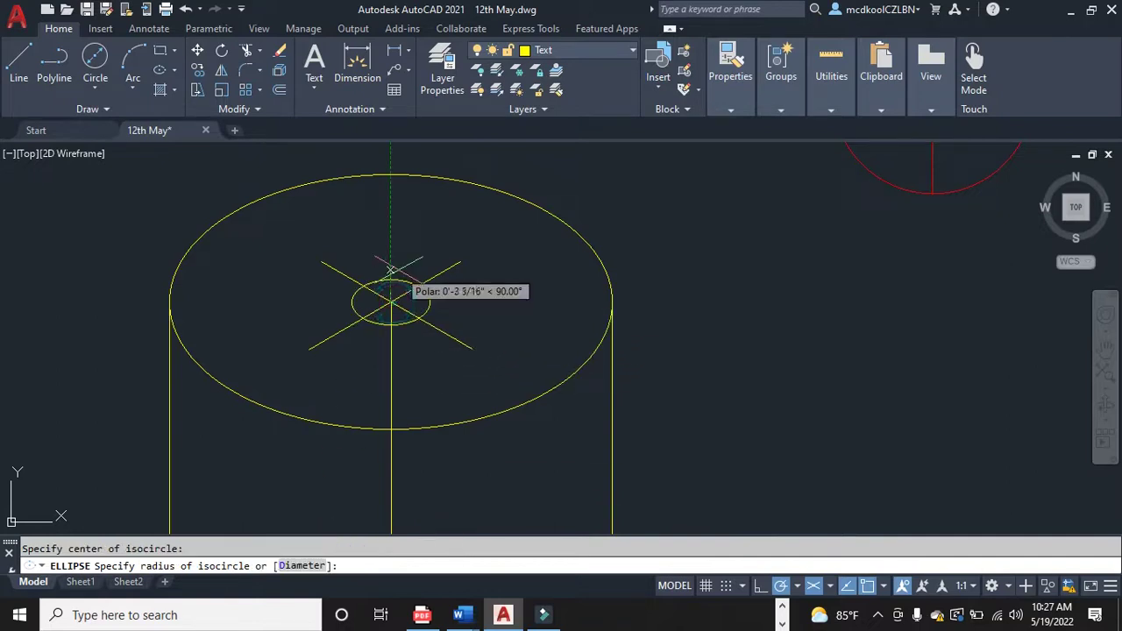
pyautogui.click(301, 566)
pyautogui.write('2')
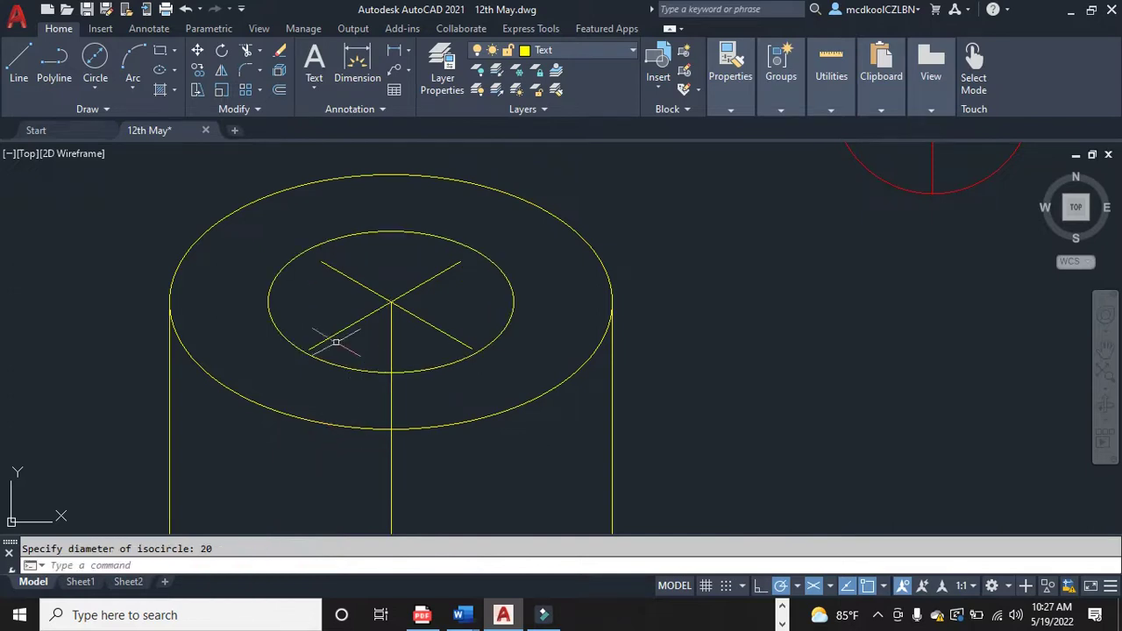
# Assign both ellipses on the cylinder's top face to the Outlines layer and clear the selection
pyautogui.scroll(-2, 414, 309)
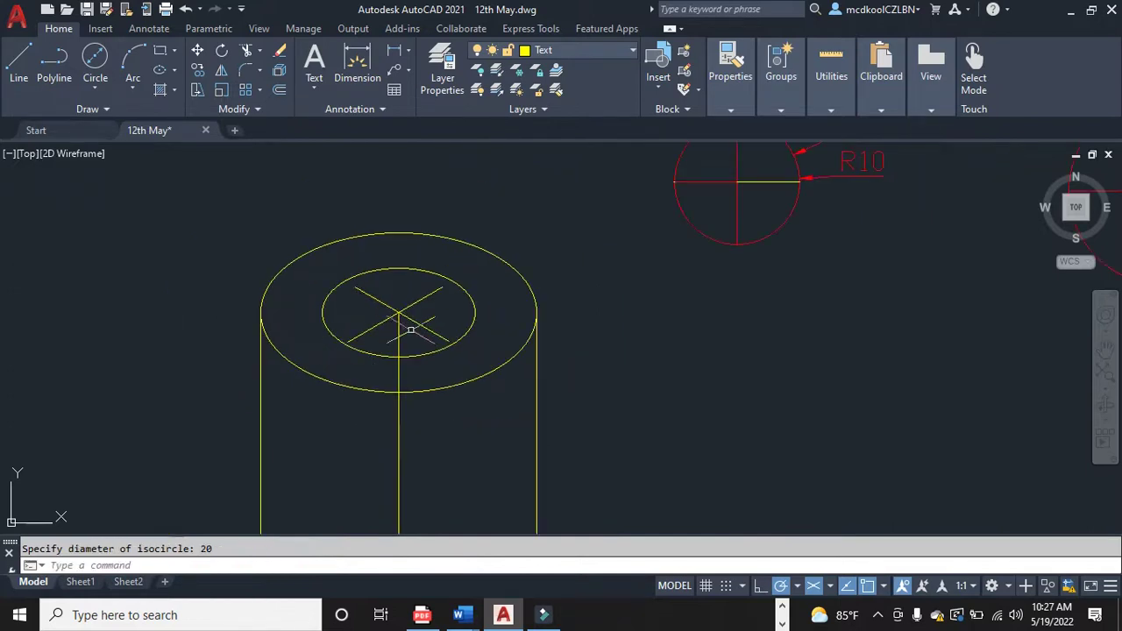
pyautogui.scroll(-2, 421, 370)
pyautogui.scroll(4, 460, 375)
pyautogui.moveTo(460, 375)
pyautogui.mouseDown()
pyautogui.moveTo(412, 301)
pyautogui.moveTo(438, 258)
pyautogui.mouseUp()
pyautogui.click(605, 52)
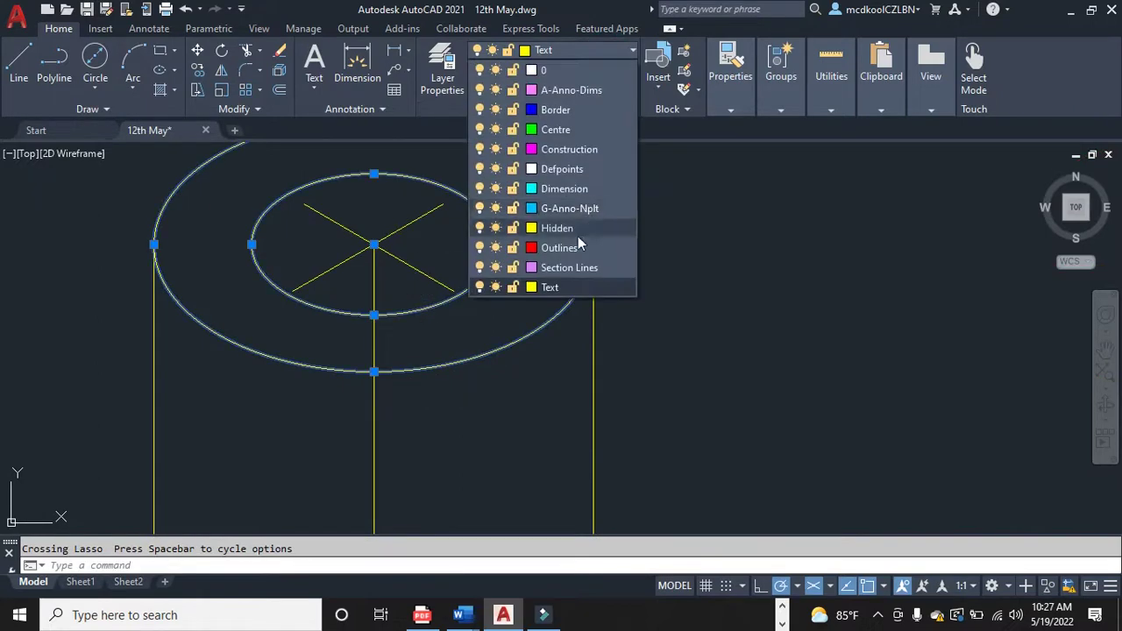
pyautogui.click(561, 263)
pyautogui.press('Escape')
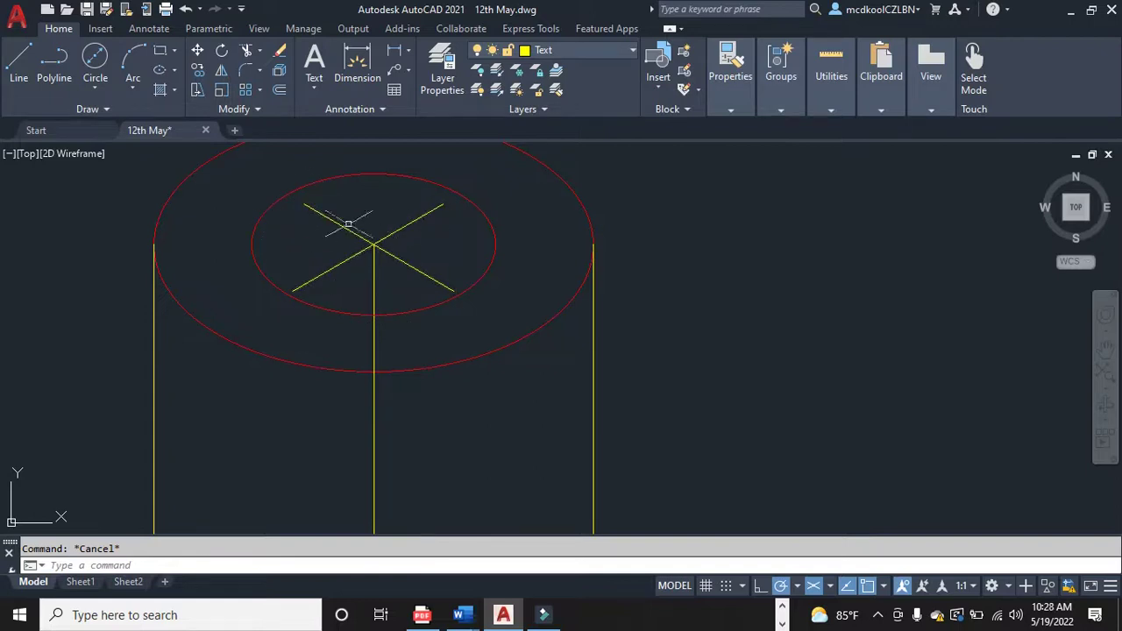
# Select the hole's circle and switch to the technical drawing in Chrome to compare the screw's M20 thread with the body's hole
pyautogui.click(368, 175)
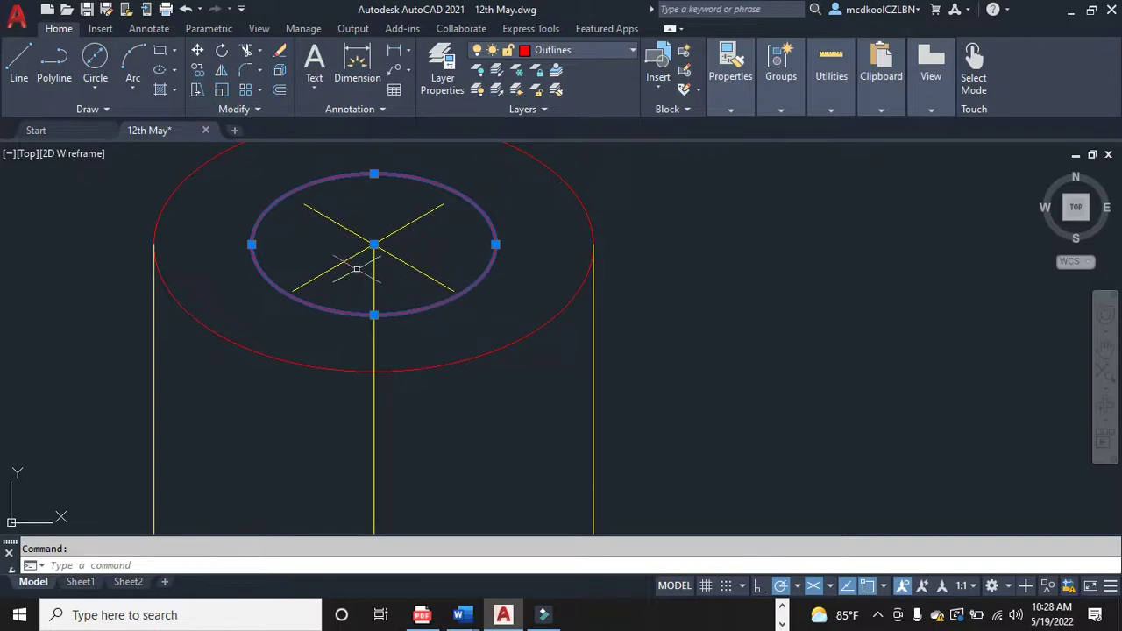
pyautogui.click(783, 625)
pyautogui.click(782, 605)
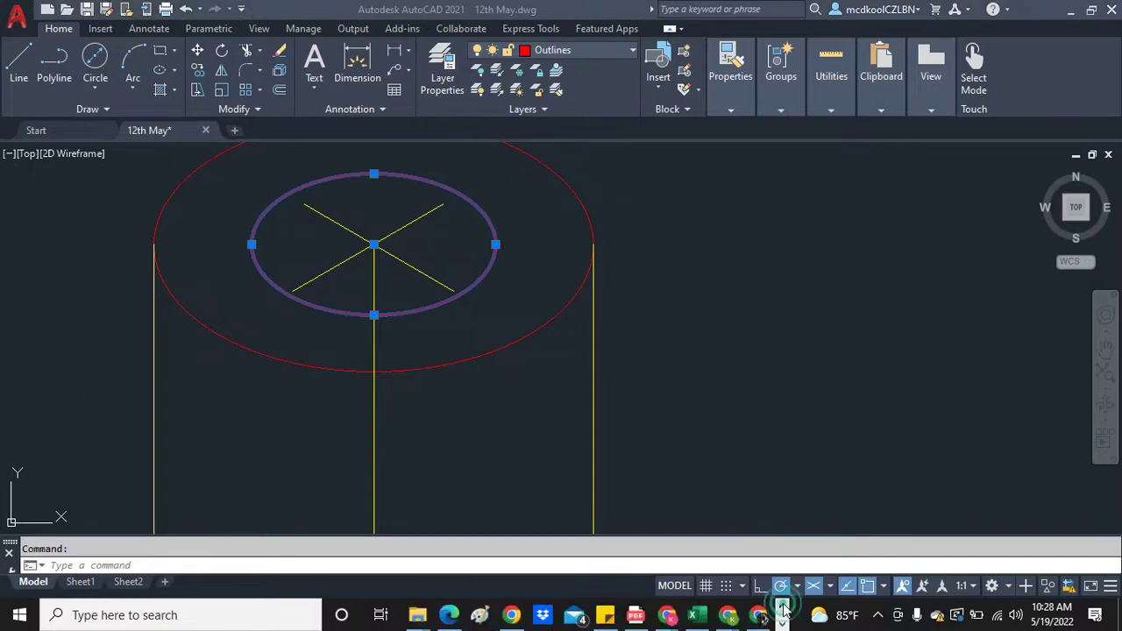
pyautogui.moveTo(669, 618)
pyautogui.click(731, 566)
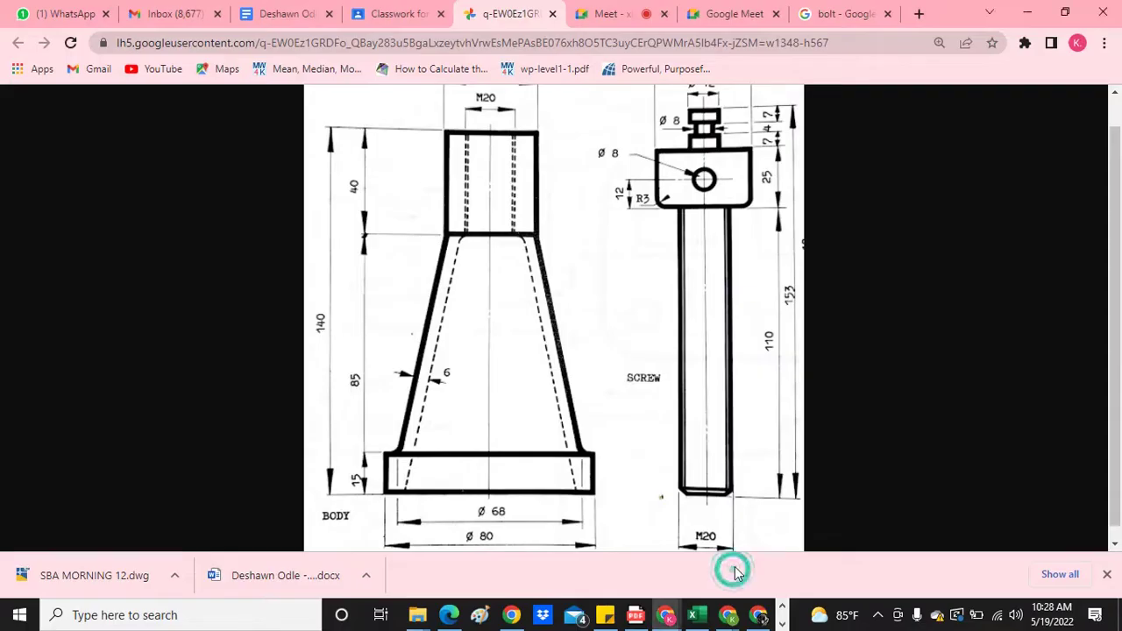
pyautogui.scroll(-1, 741, 473)
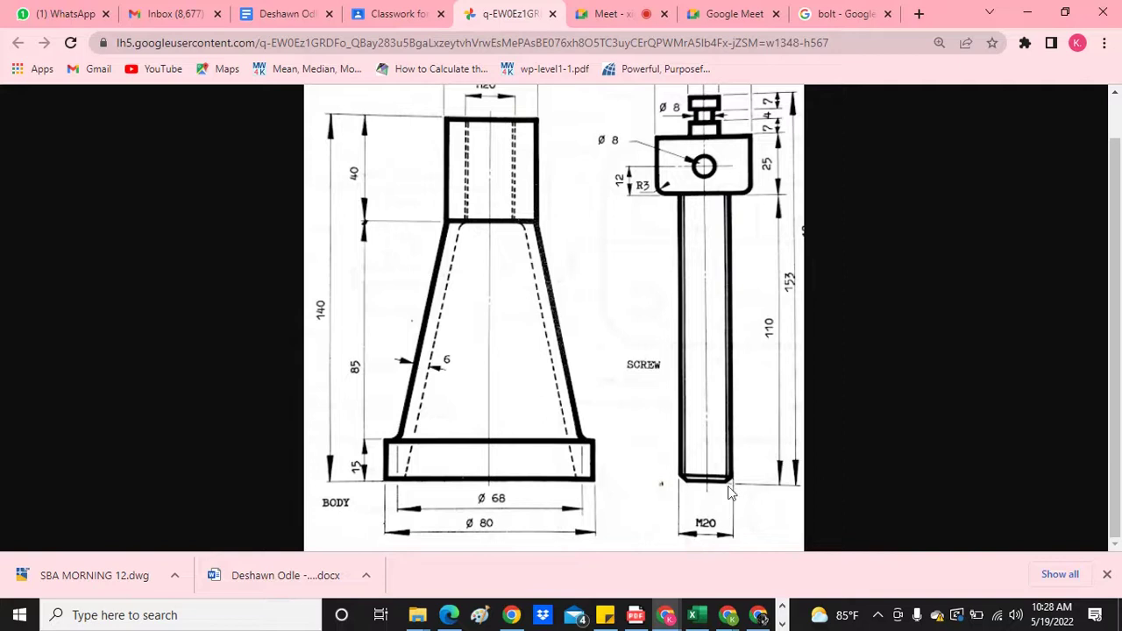
pyautogui.scroll(1, 712, 469)
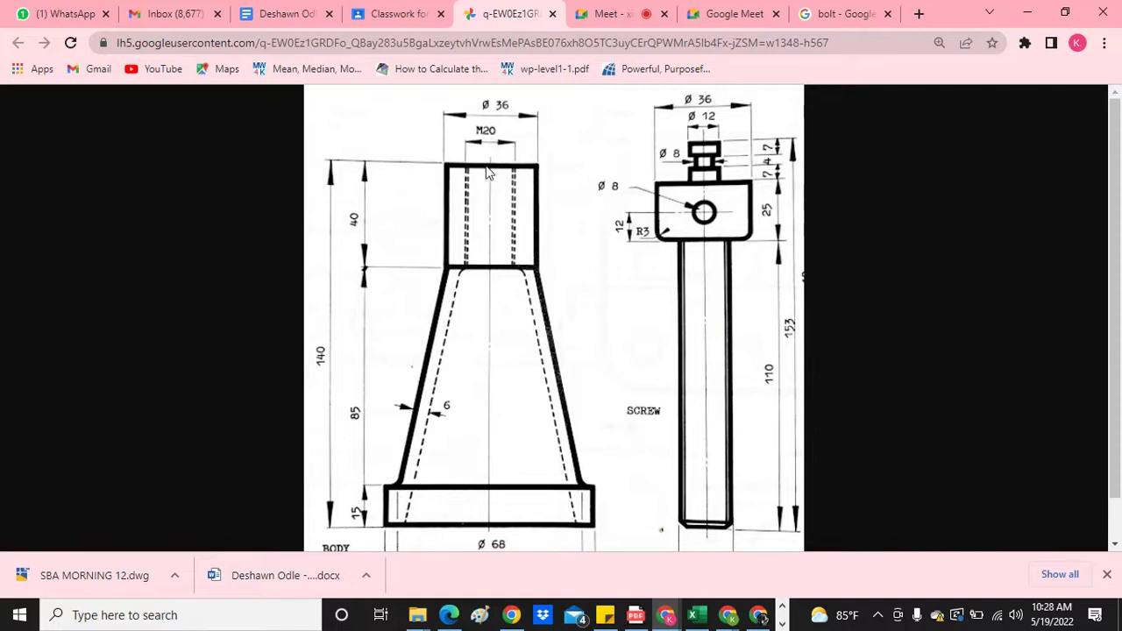
# Set the technical drawing's page zoom to 175% and examine the double hidden lines of the body's M20 hole
pyautogui.click(1104, 42)
pyautogui.click(1053, 177)
pyautogui.click(1053, 177)
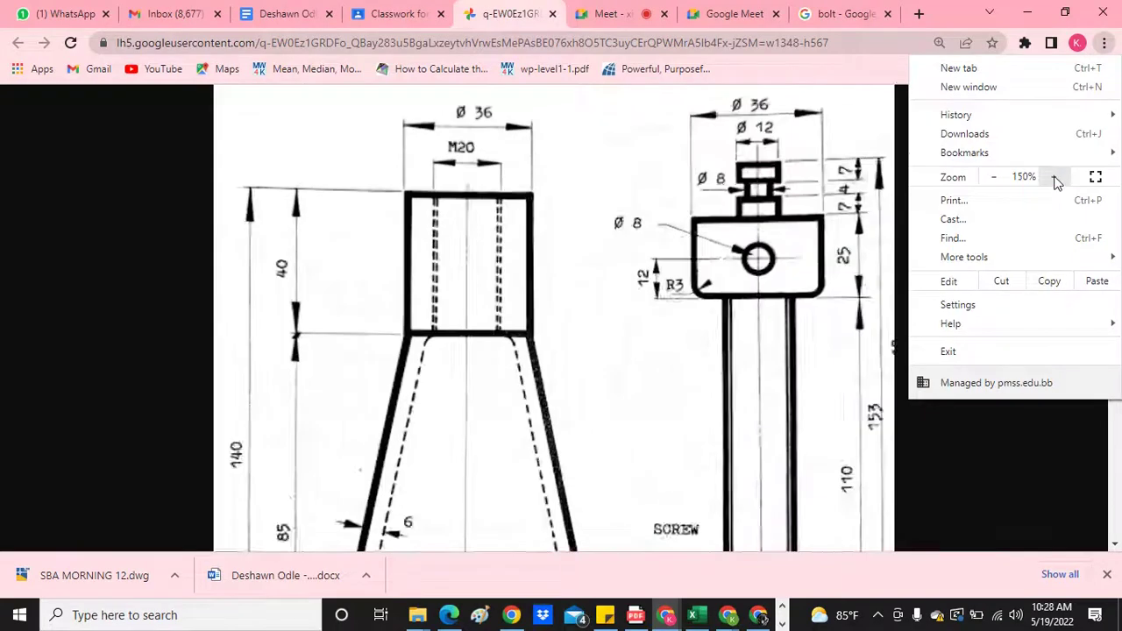
pyautogui.click(1052, 177)
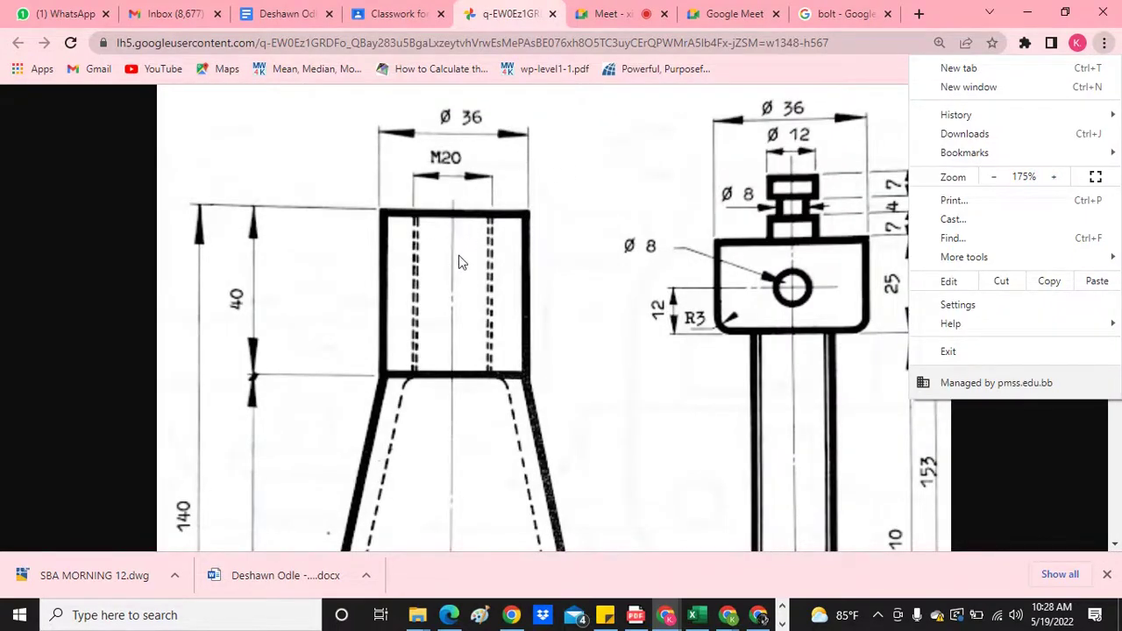